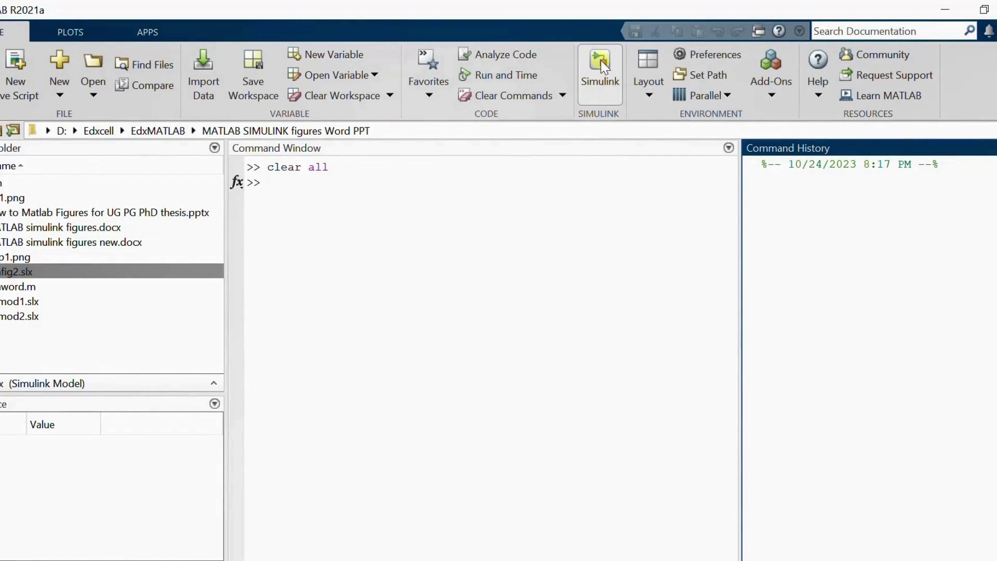
Step: Launch Simulink, create a blank model and maximize its window
{"action": "left_click", "coordinate": [601, 67]}
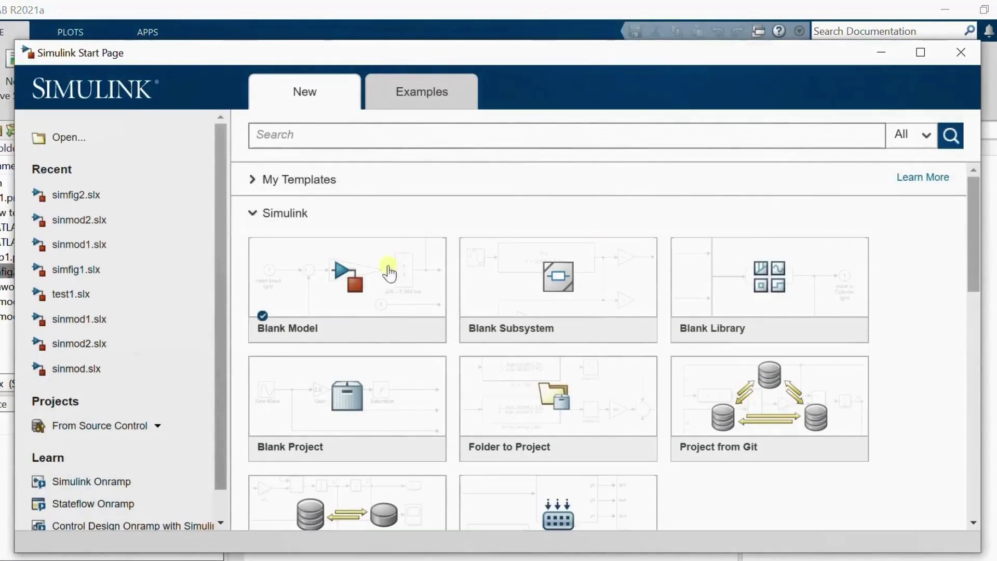
{"action": "mouse_move", "coordinate": [379, 280]}
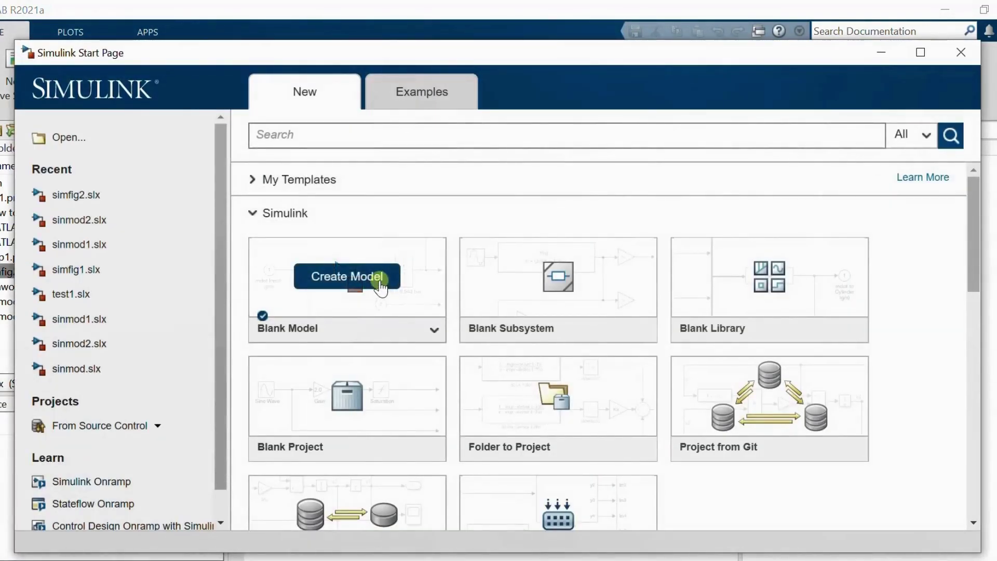
{"action": "left_click", "coordinate": [347, 276]}
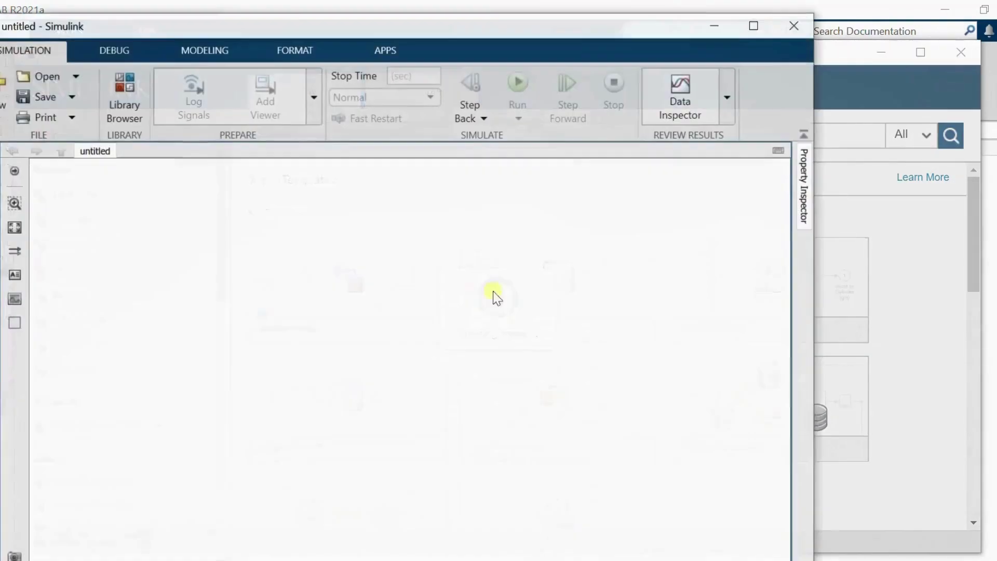
{"action": "left_click", "coordinate": [755, 25]}
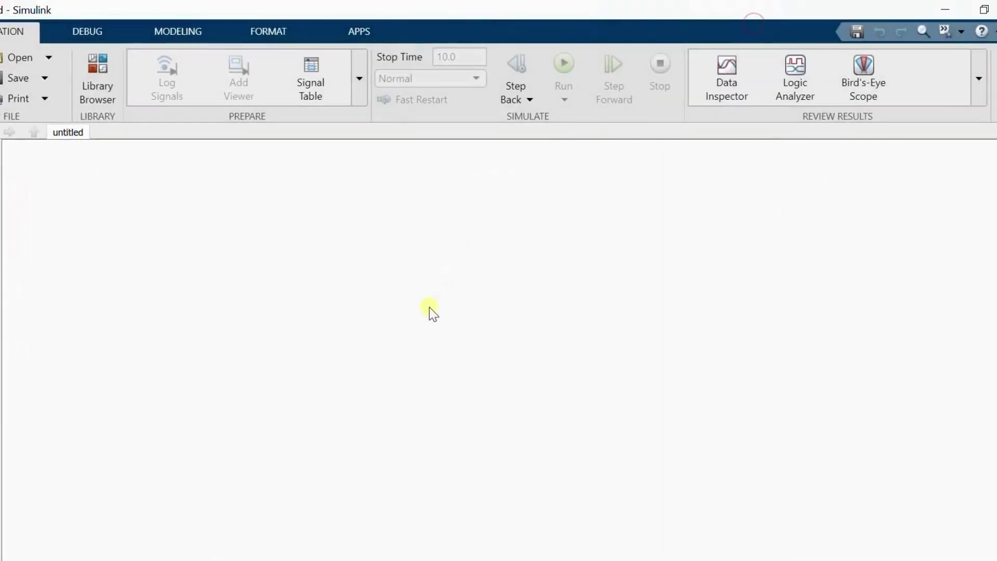
Step: Add a Step block from the Sources library to the blank model
{"action": "left_click", "coordinate": [104, 84]}
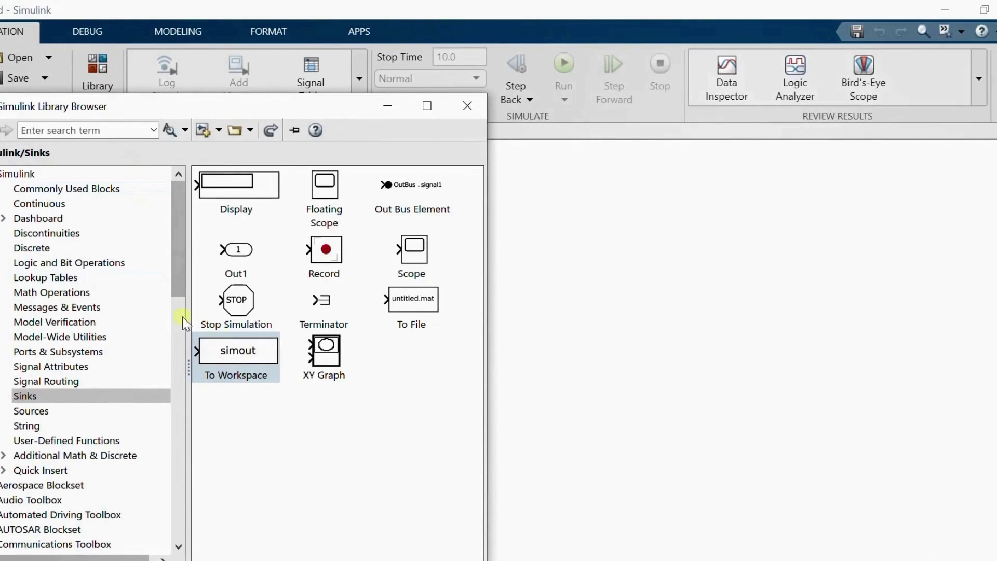
{"action": "left_click", "coordinate": [31, 411]}
{"action": "left_click_drag", "start_coordinate": [479, 311], "coordinate": [472, 512]}
{"action": "left_click_drag", "start_coordinate": [251, 468], "coordinate": [613, 382]}
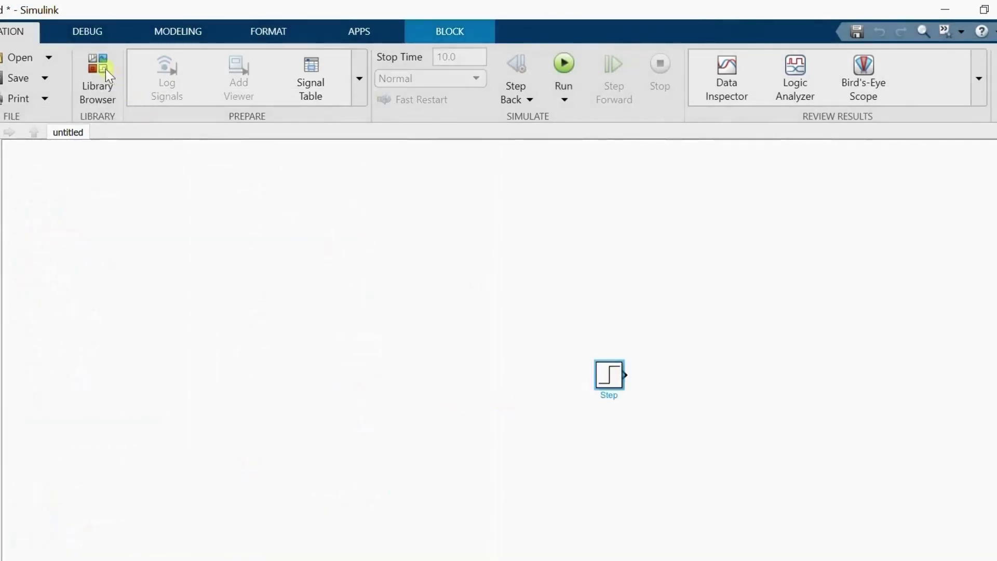
Step: Add a Scope block from the Sinks library, placing it to the right of the Step block
{"action": "left_click", "coordinate": [103, 81]}
{"action": "left_click", "coordinate": [25, 396]}
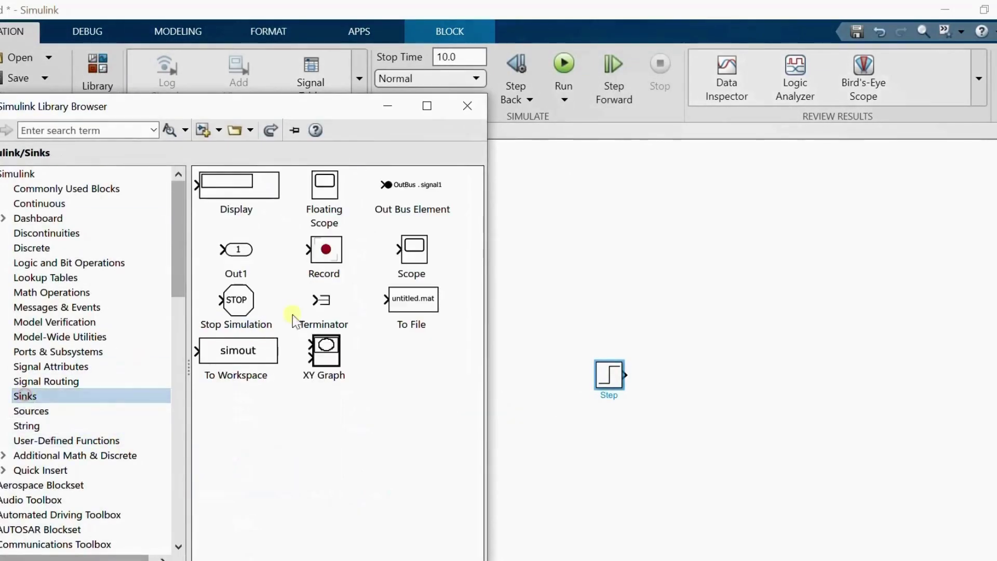
{"action": "left_click_drag", "start_coordinate": [422, 258], "coordinate": [843, 400]}
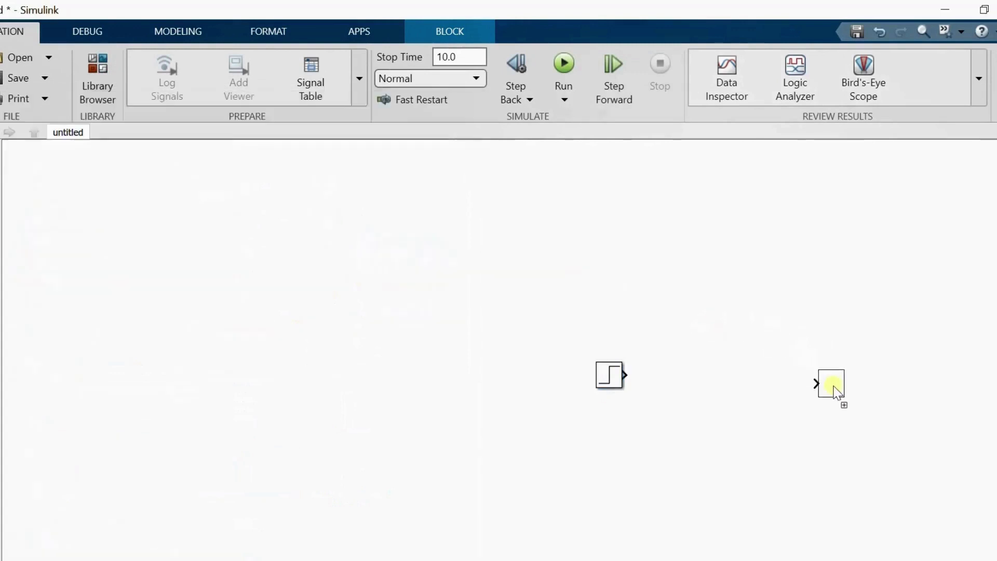
Step: Add a Transfer Fcn block from the Continuous library between the Step and Scope blocks
{"action": "left_click", "coordinate": [97, 79]}
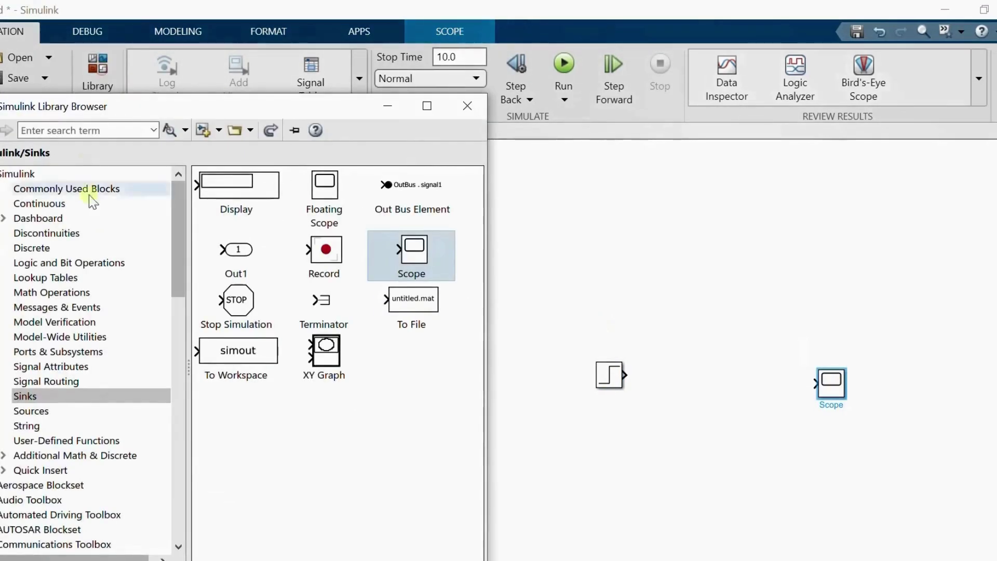
{"action": "left_click", "coordinate": [39, 203]}
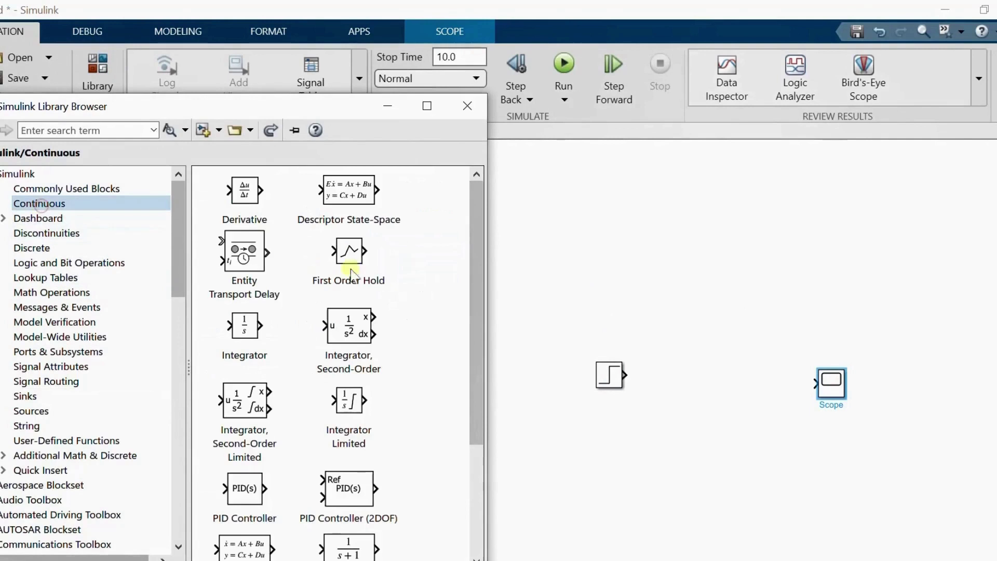
{"action": "left_click_drag", "start_coordinate": [475, 321], "coordinate": [468, 474]}
{"action": "left_click_drag", "start_coordinate": [347, 385], "coordinate": [699, 401]}
Step: Arrange the Step, Transfer Fcn and Scope blocks in one aligned horizontal row, in that order
{"action": "left_click_drag", "start_coordinate": [610, 381], "coordinate": [304, 361]}
{"action": "left_click_drag", "start_coordinate": [684, 400], "coordinate": [444, 360]}
{"action": "left_click_drag", "start_coordinate": [835, 386], "coordinate": [597, 359]}
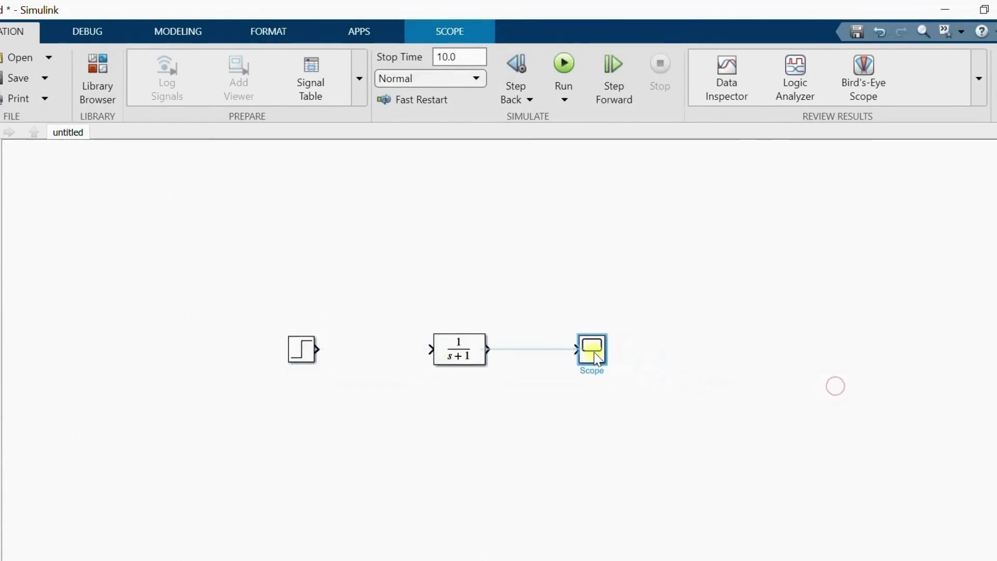
Step: Connect the Step block's output to the Transfer Fcn input and the Transfer Fcn output to the Scope
{"action": "left_click", "coordinate": [312, 354]}
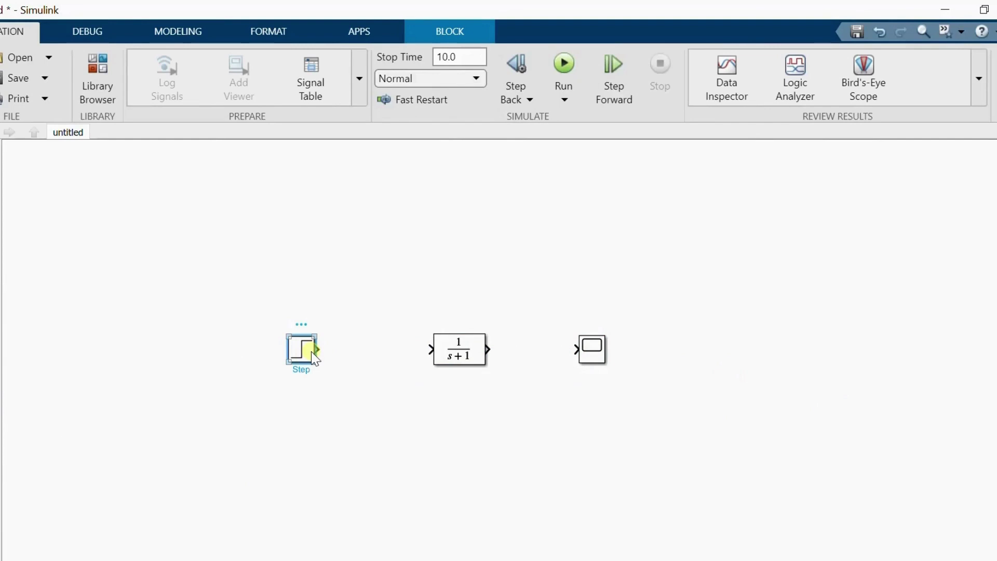
{"action": "left_click", "coordinate": [462, 357]}
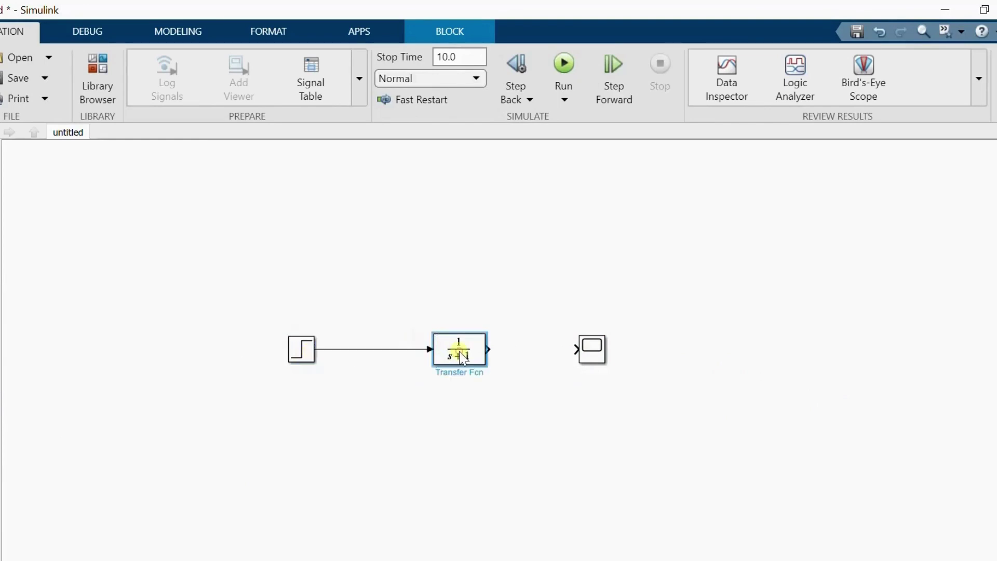
{"action": "left_click_drag", "start_coordinate": [490, 345], "coordinate": [578, 349]}
Step: Set the Transfer Fcn block's numerator coefficients to [20] and its denominator coefficients to [1 0.7 20]
{"action": "left_click", "coordinate": [451, 350]}
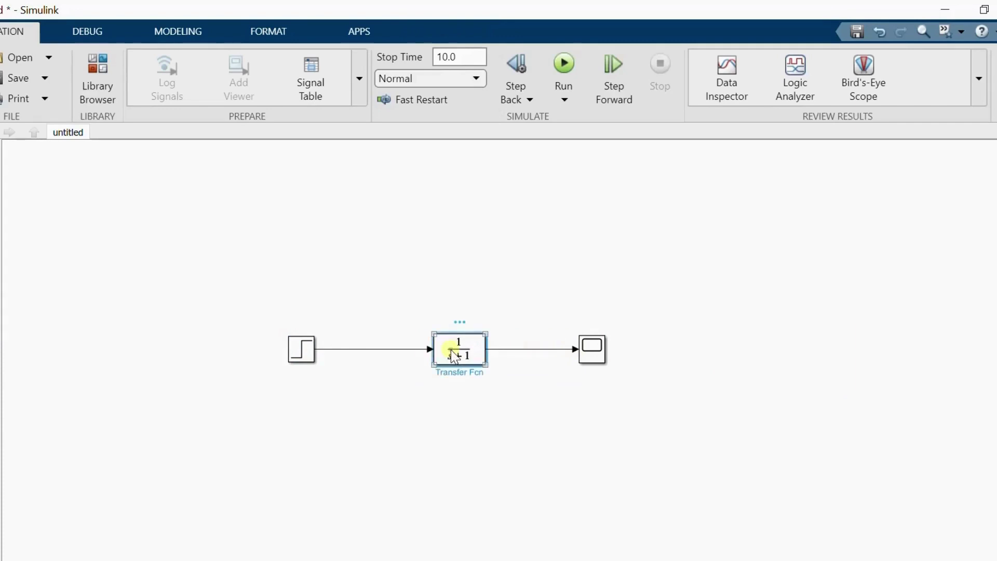
{"action": "double_click", "coordinate": [451, 350]}
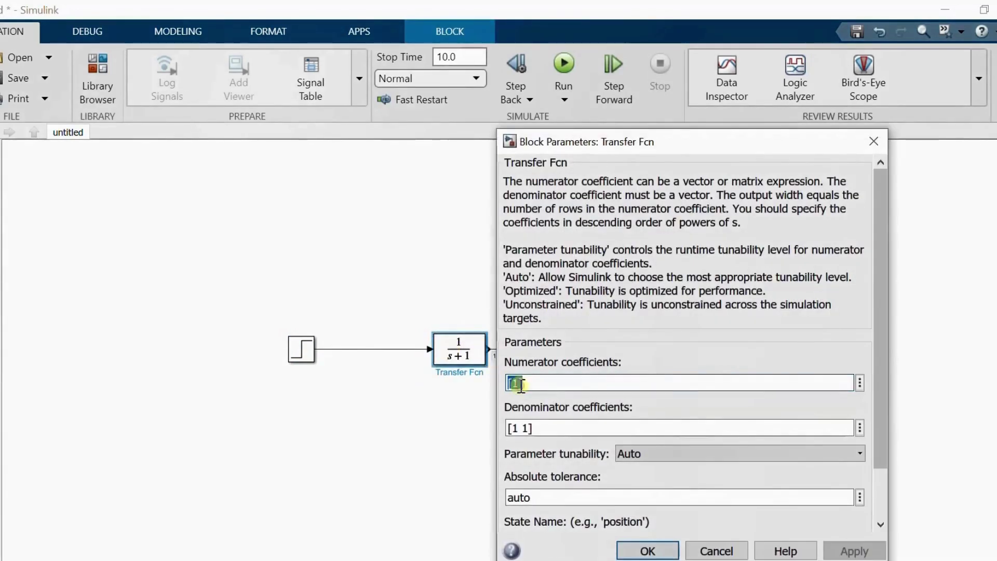
{"action": "left_click", "coordinate": [519, 384]}
{"action": "key", "text": "BackSpace"}
{"action": "type", "text": "20"}
{"action": "double_click", "coordinate": [518, 427]}
{"action": "type", "text": "2"}
{"action": "type", "text": "0."}
{"action": "left_click", "coordinate": [518, 427]}
{"action": "left_click", "coordinate": [540, 427]}
{"action": "type", "text": "7"}
{"action": "double_click", "coordinate": [546, 428]}
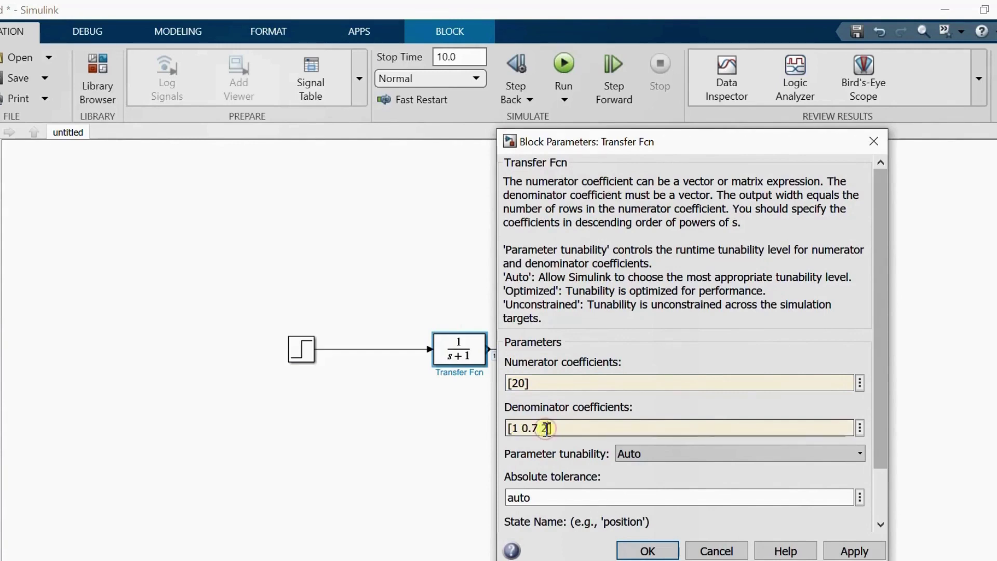
{"action": "type", "text": "20"}
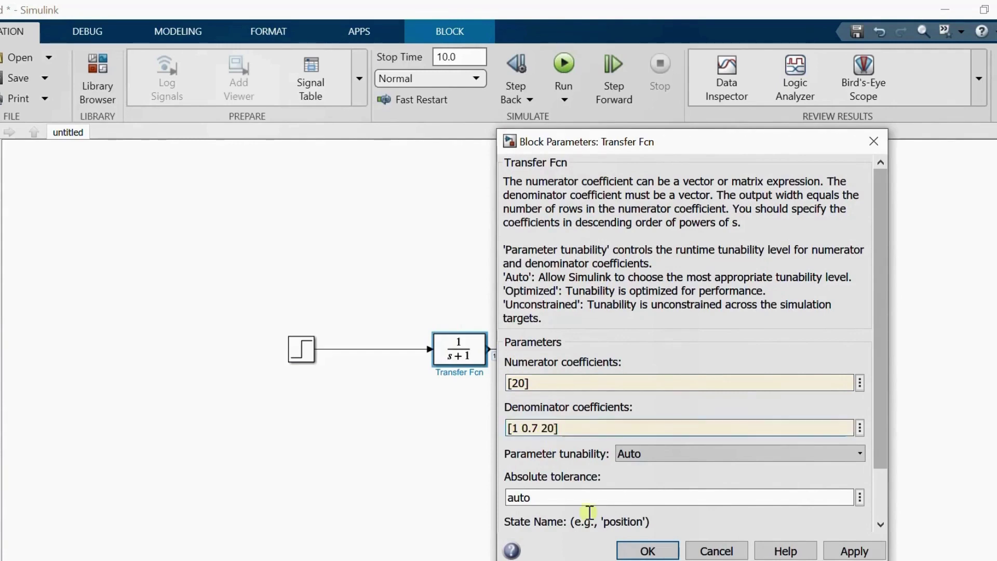
{"action": "left_click", "coordinate": [648, 551]}
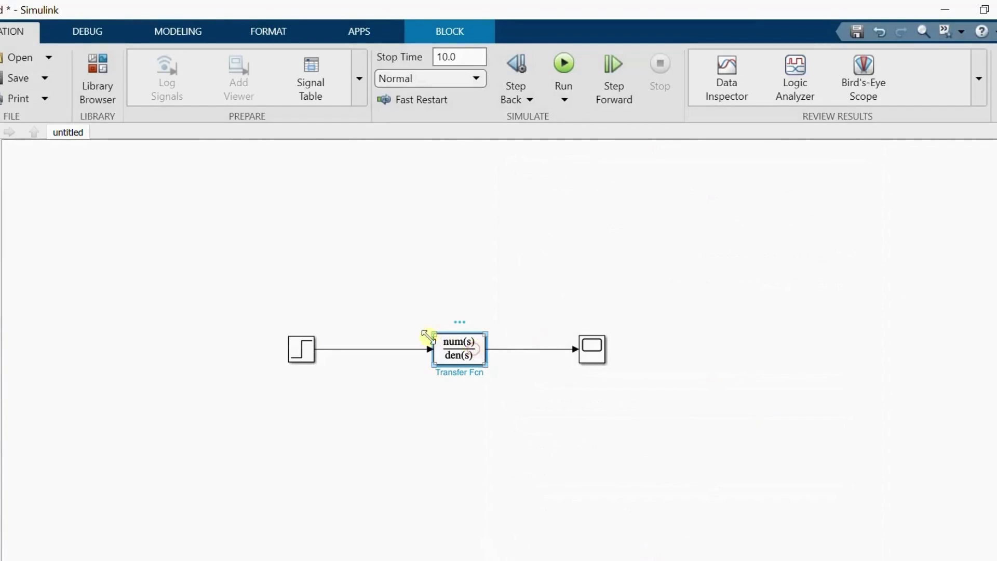
Step: Enlarge the Transfer Fcn block so its full expression fits and the signal lines run straight
{"action": "left_click_drag", "start_coordinate": [428, 336], "coordinate": [375, 324]}
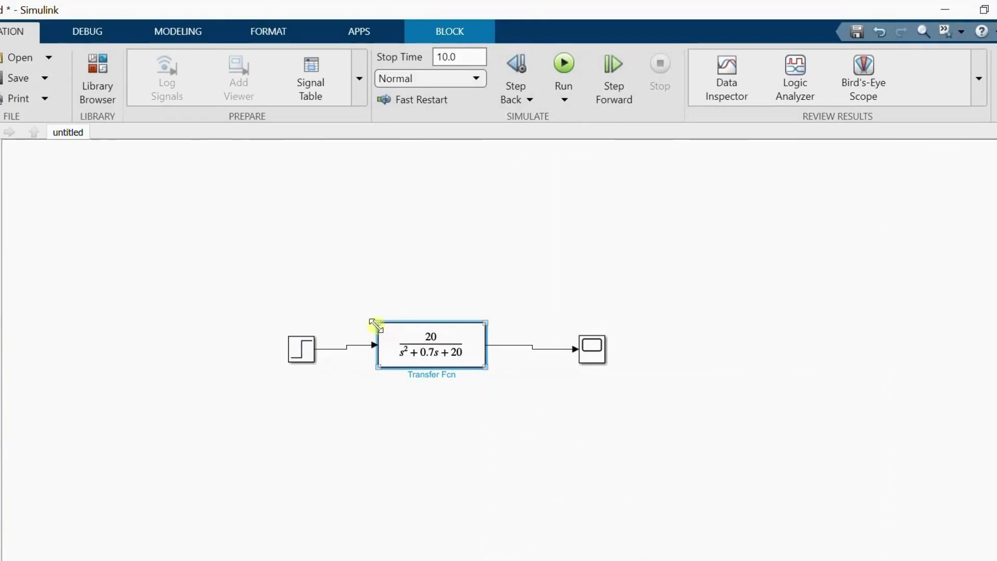
{"action": "left_click_drag", "start_coordinate": [487, 367], "coordinate": [497, 374]}
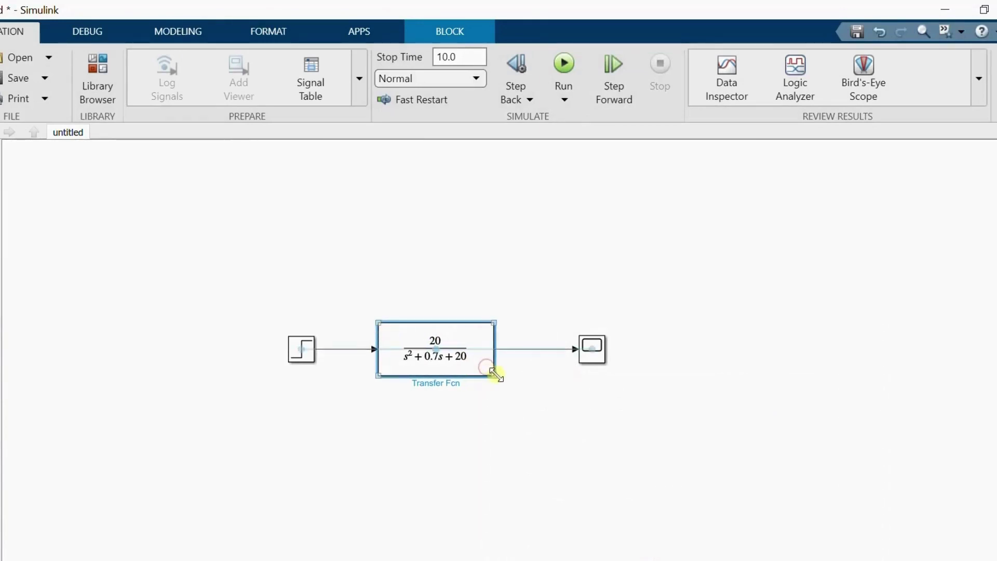
{"action": "left_click", "coordinate": [601, 419]}
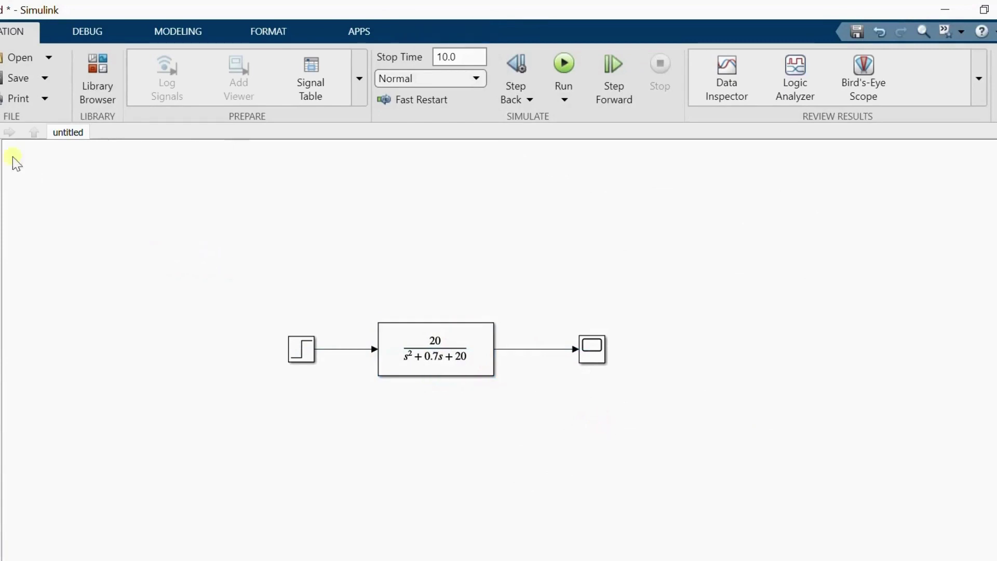
{"action": "left_click_drag", "start_coordinate": [216, 261], "coordinate": [809, 427]}
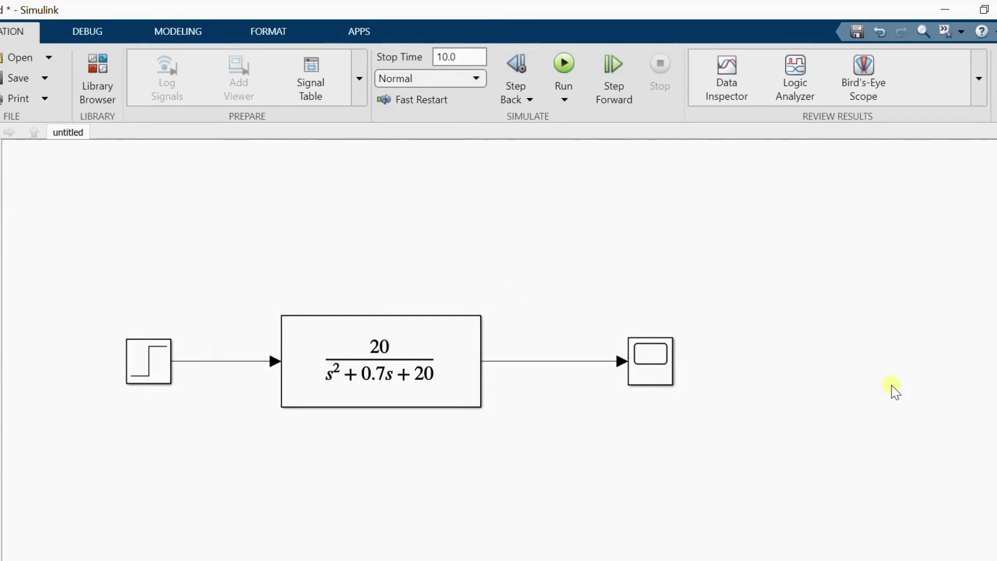
Step: Save the model as simfig1 in the current MATLAB SIMULINK figures folder
{"action": "key", "text": "ctrl+s"}
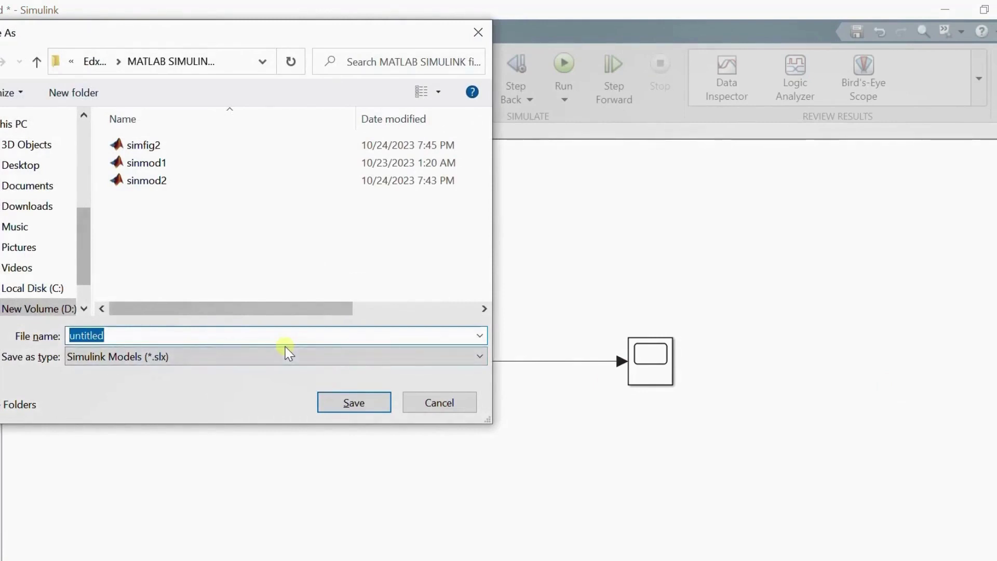
{"action": "type", "text": "sim"}
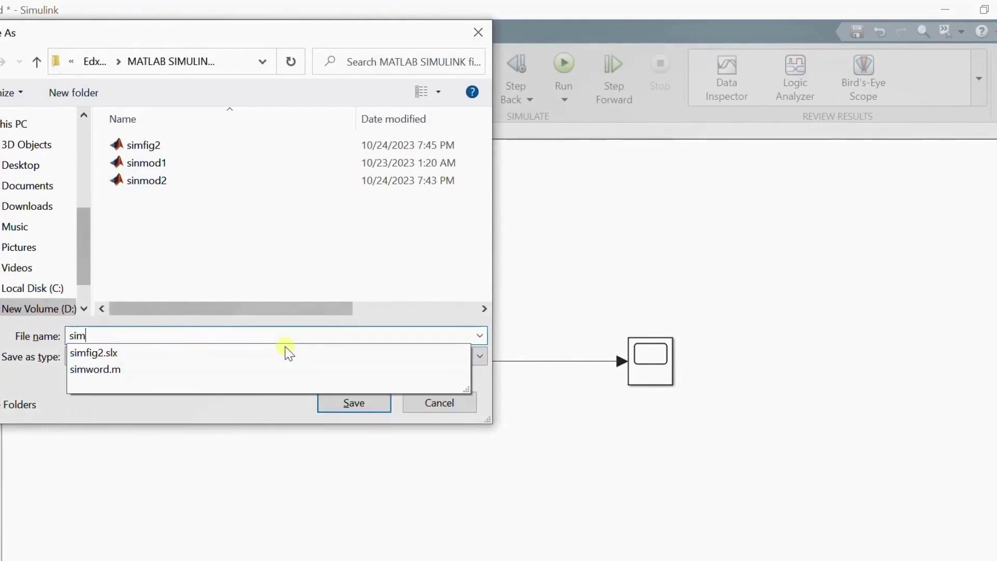
{"action": "type", "text": "fig1"}
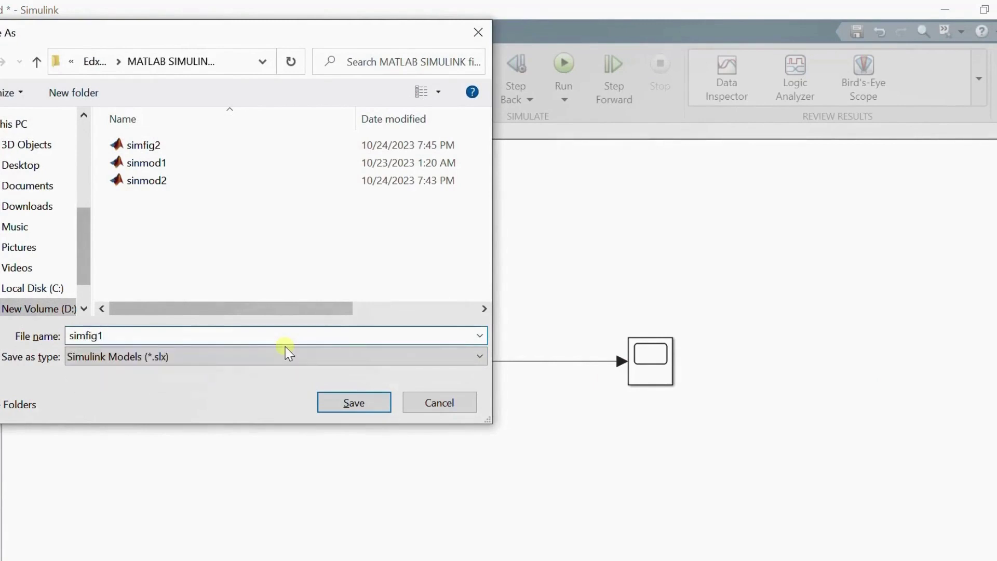
{"action": "left_click", "coordinate": [354, 404]}
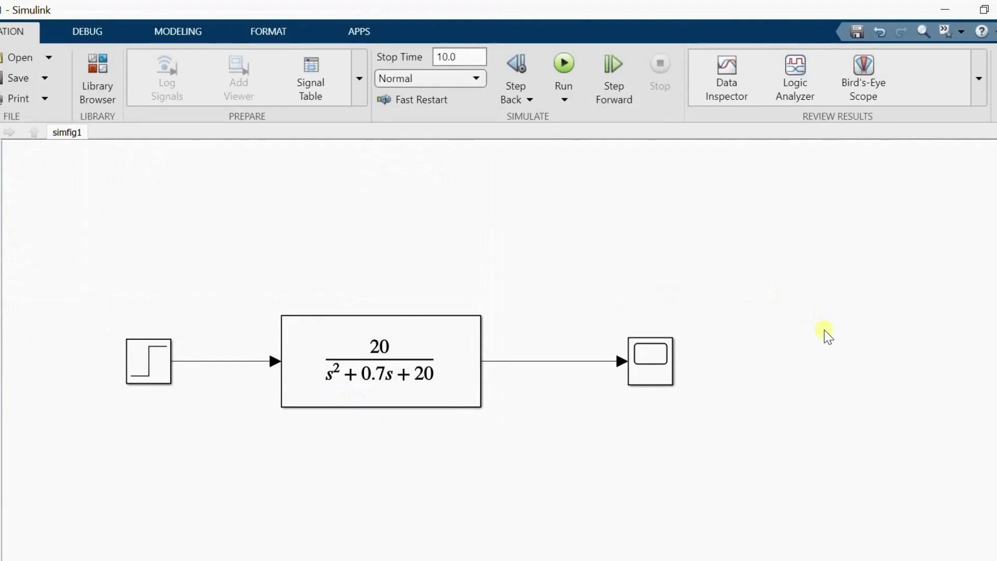
Step: Run the simulation, view the step response in the Scope and close the Scope window
{"action": "left_click", "coordinate": [563, 66]}
{"action": "left_click", "coordinate": [648, 382]}
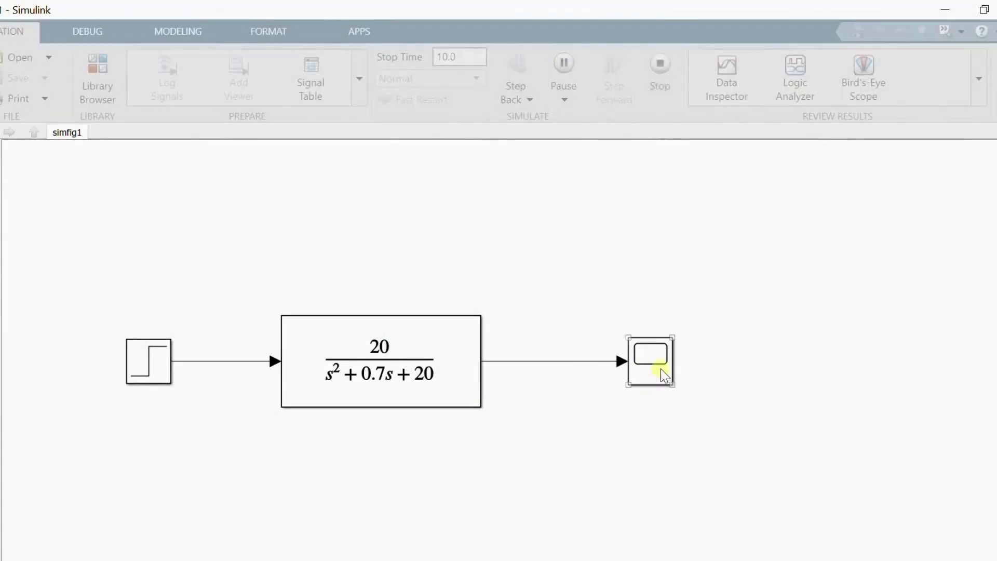
{"action": "left_click", "coordinate": [659, 369]}
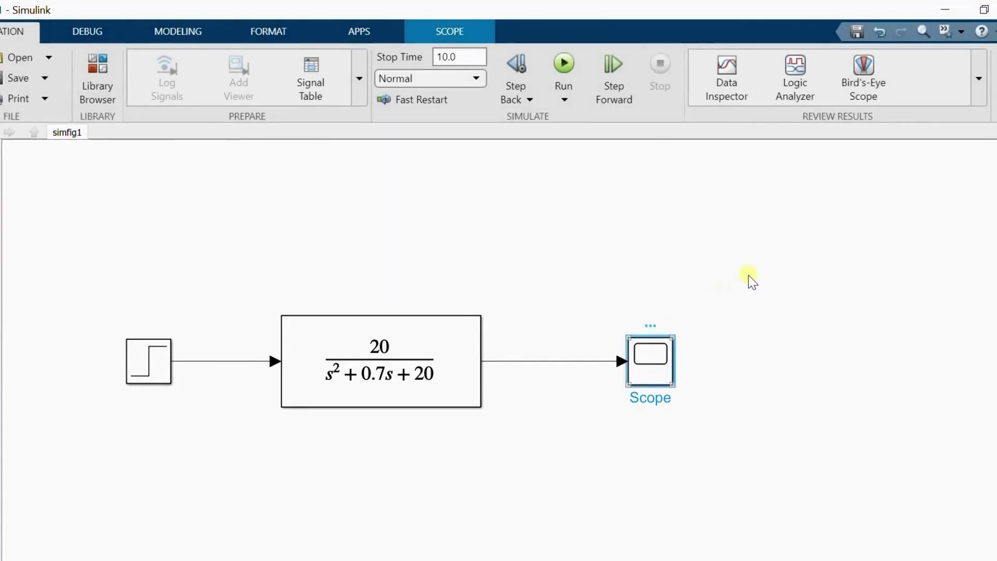
{"action": "double_click", "coordinate": [644, 367]}
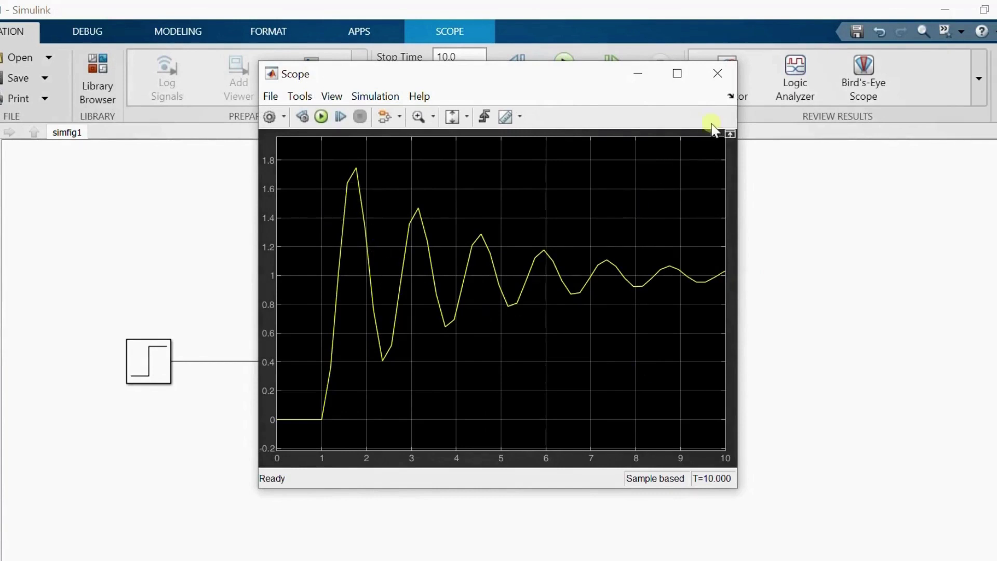
{"action": "left_click", "coordinate": [716, 75]}
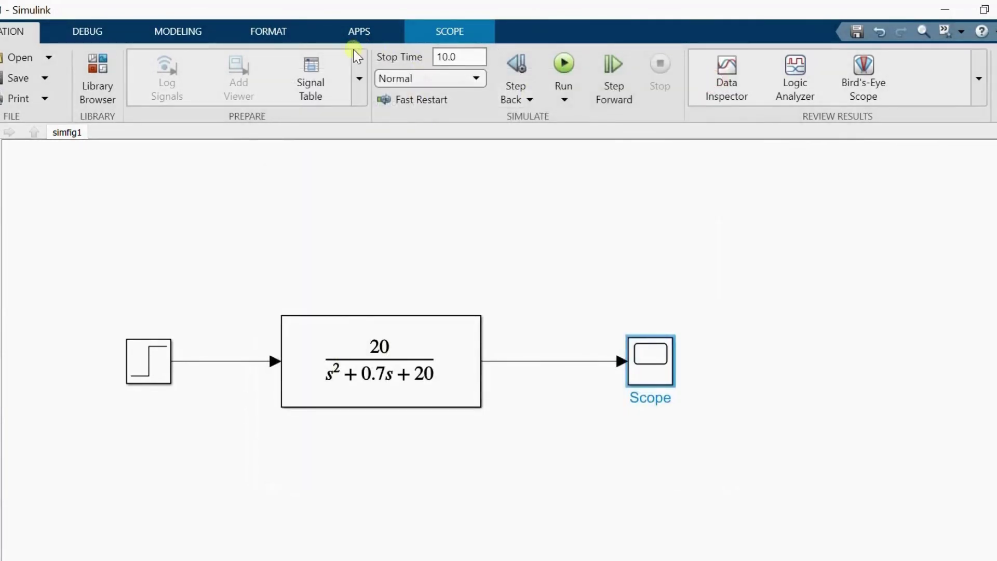
Step: Set the solver's maximum step size to 0.01 in the simfig1 model's configuration parameters and apply it
{"action": "left_click", "coordinate": [165, 31]}
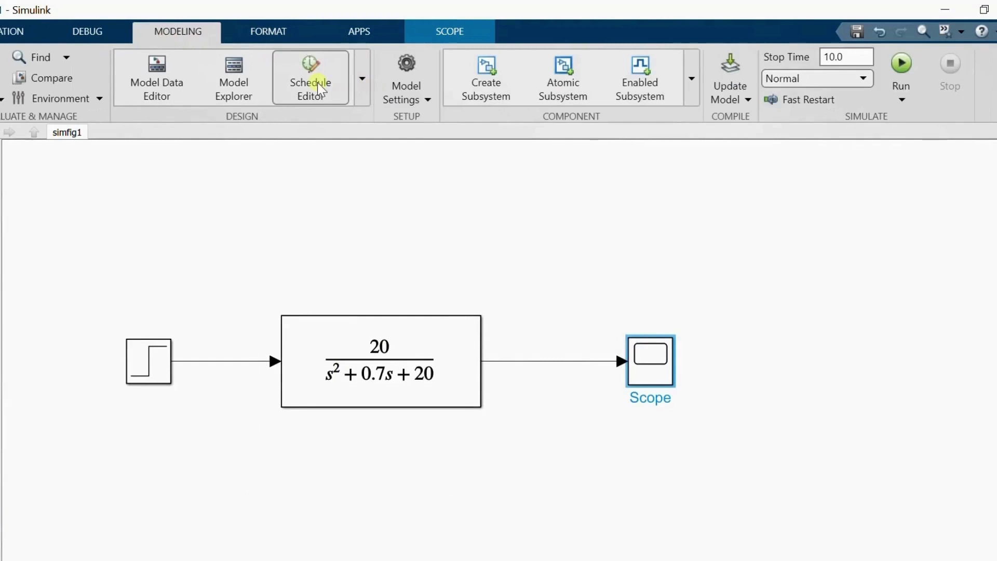
{"action": "left_click", "coordinate": [398, 83]}
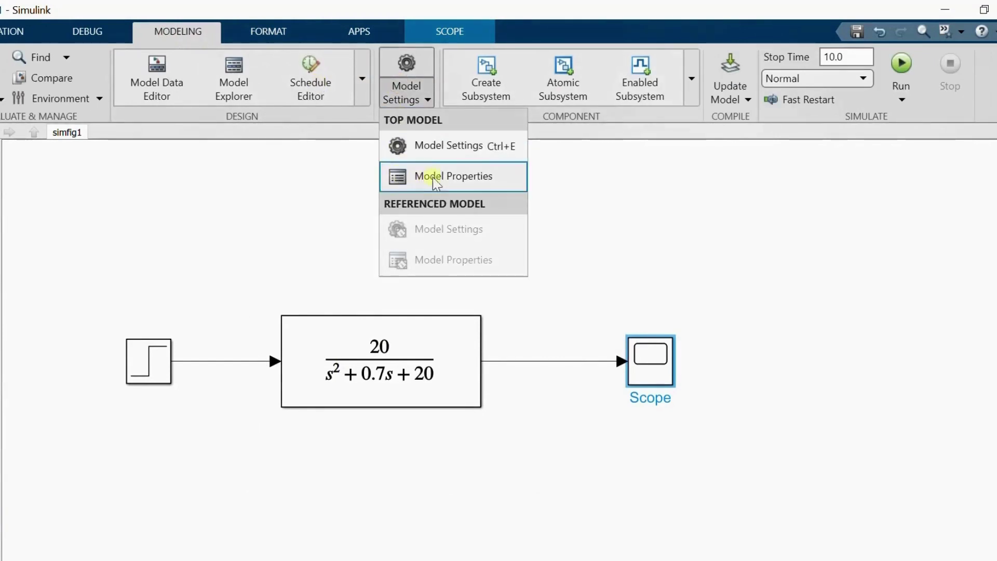
{"action": "left_click", "coordinate": [456, 147]}
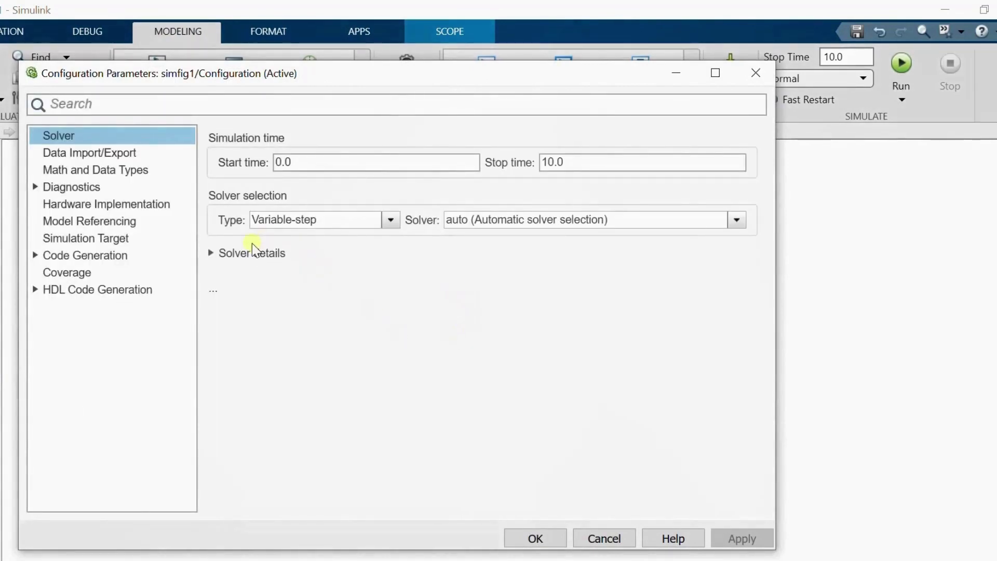
{"action": "left_click", "coordinate": [252, 253]}
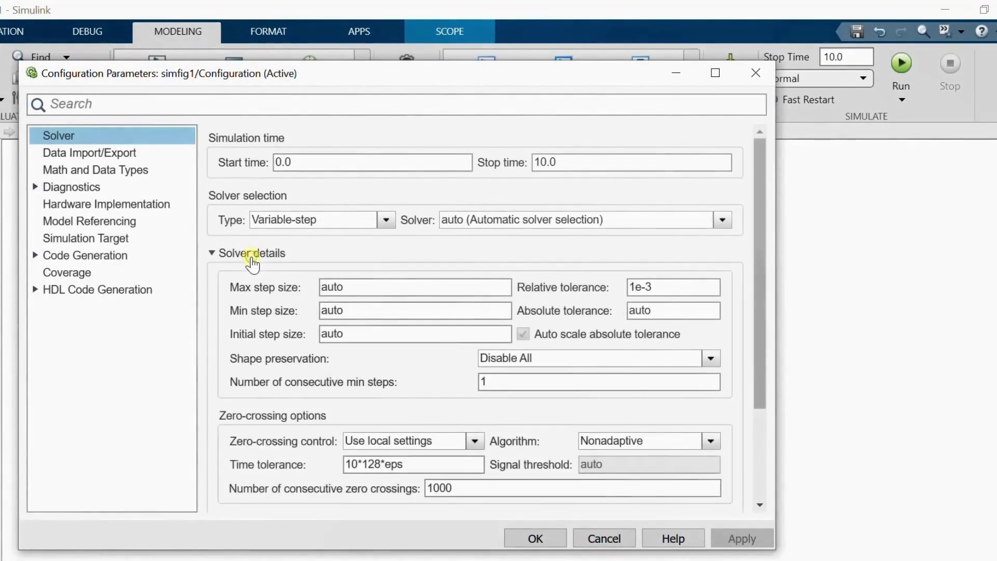
{"action": "double_click", "coordinate": [345, 288]}
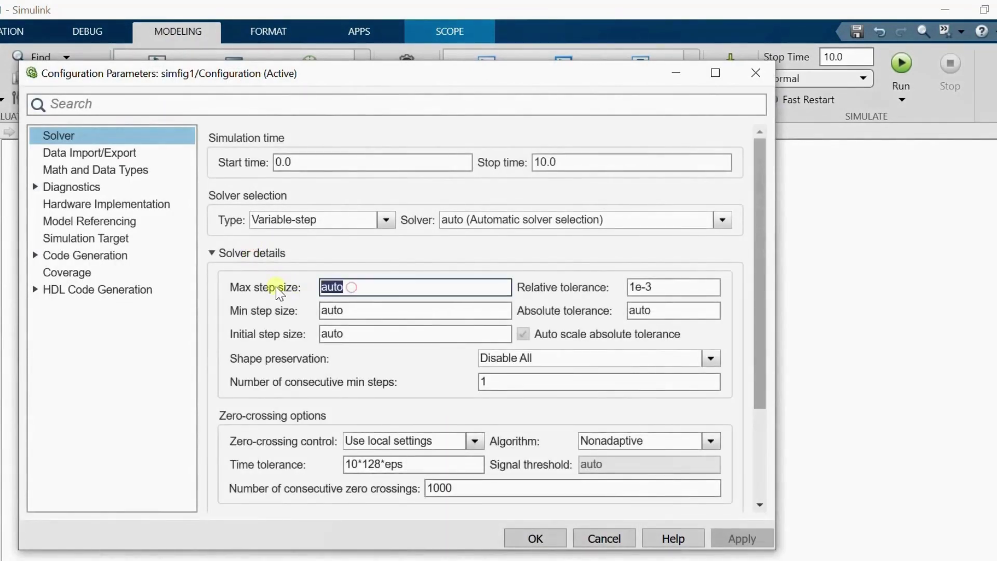
{"action": "type", "text": "0."}
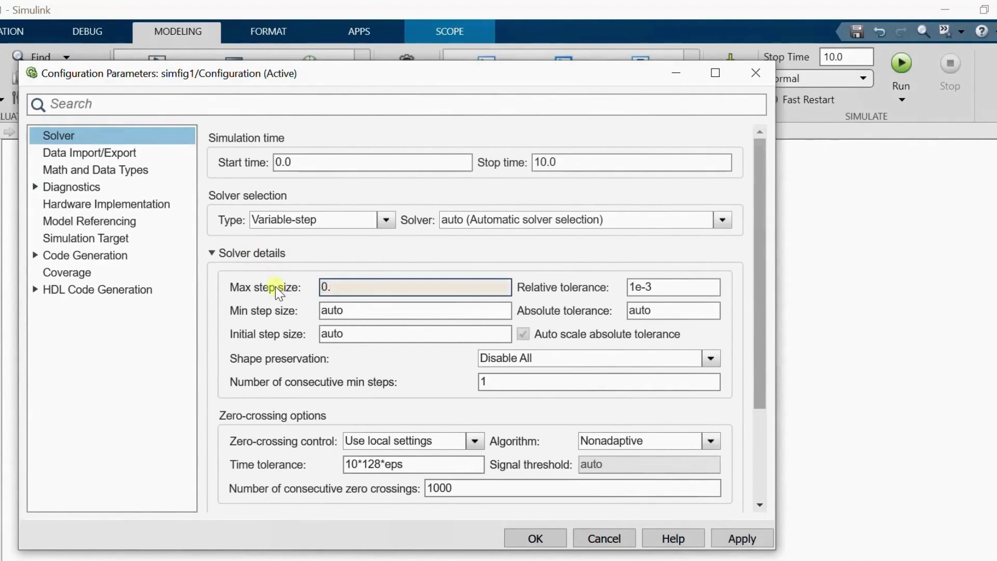
{"action": "type", "text": "01"}
{"action": "key", "text": "ctrl+a"}
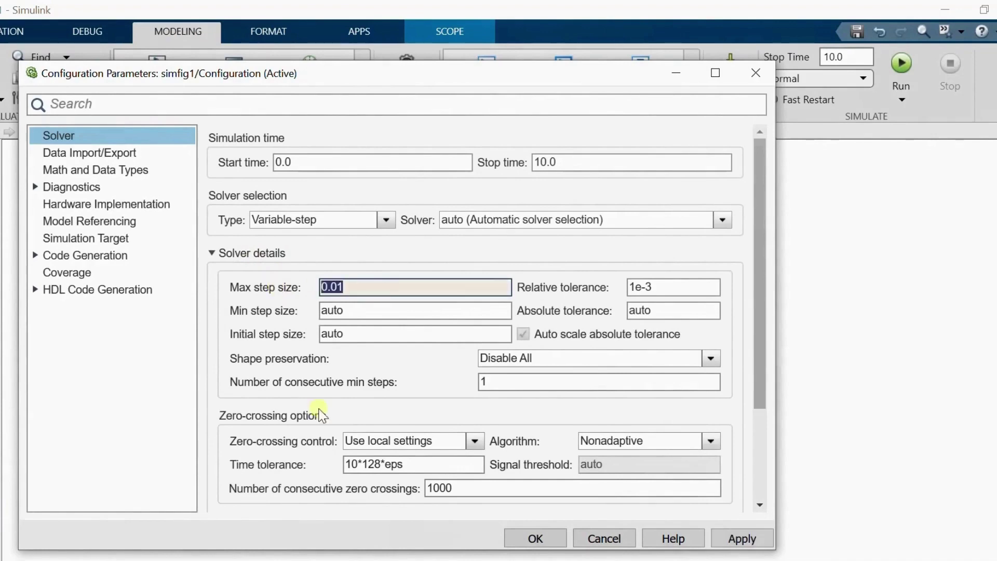
{"action": "left_click", "coordinate": [540, 538]}
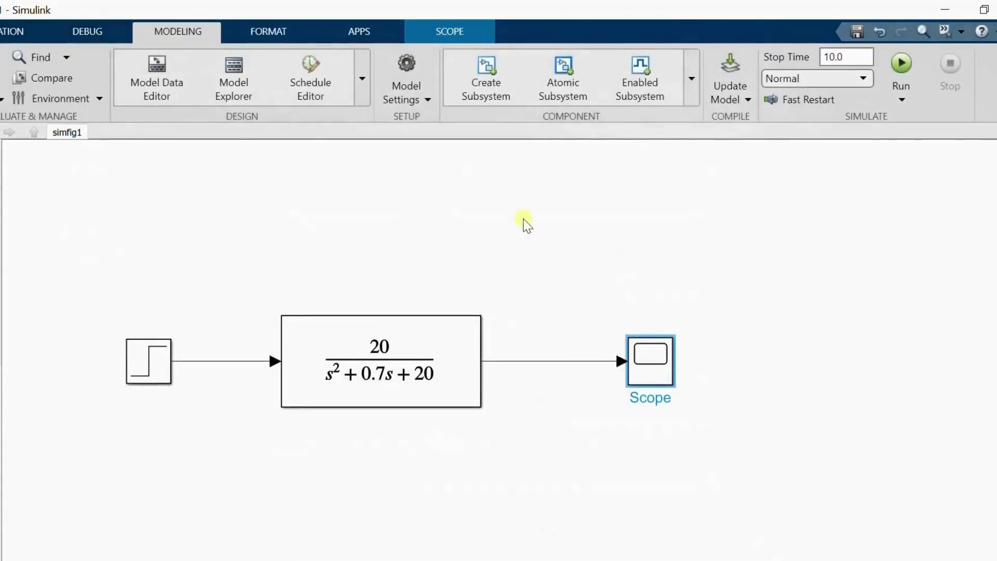
Step: Run the simulation with the finer step size, inspect the response in the Scope and close the Scope
{"action": "left_click", "coordinate": [902, 65]}
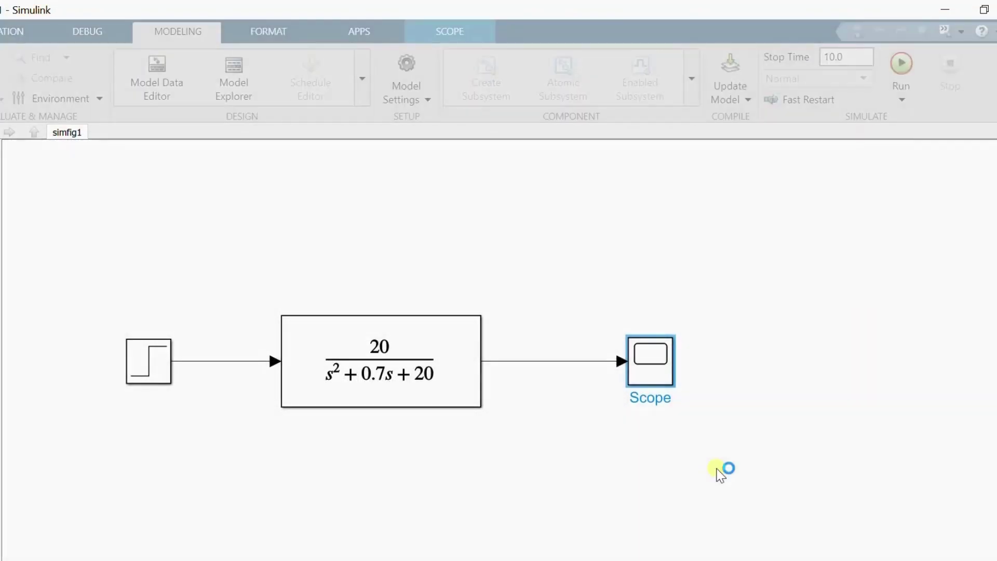
{"action": "double_click", "coordinate": [650, 375]}
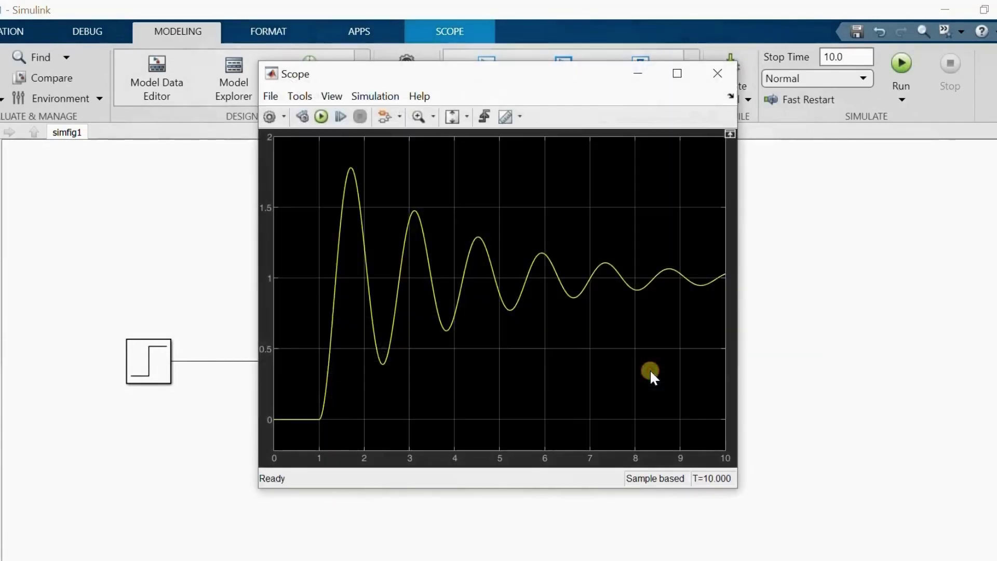
{"action": "left_click", "coordinate": [675, 77]}
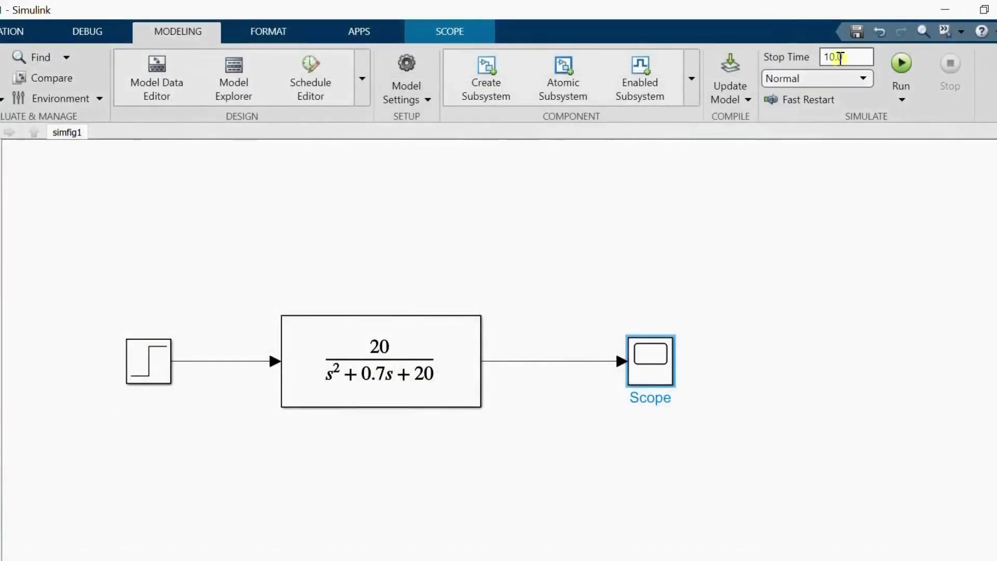
Step: Set the simulation stop time to 20, rerun the model and open the Scope's response plot
{"action": "double_click", "coordinate": [840, 56]}
{"action": "type", "text": "20"}
{"action": "left_click", "coordinate": [901, 63]}
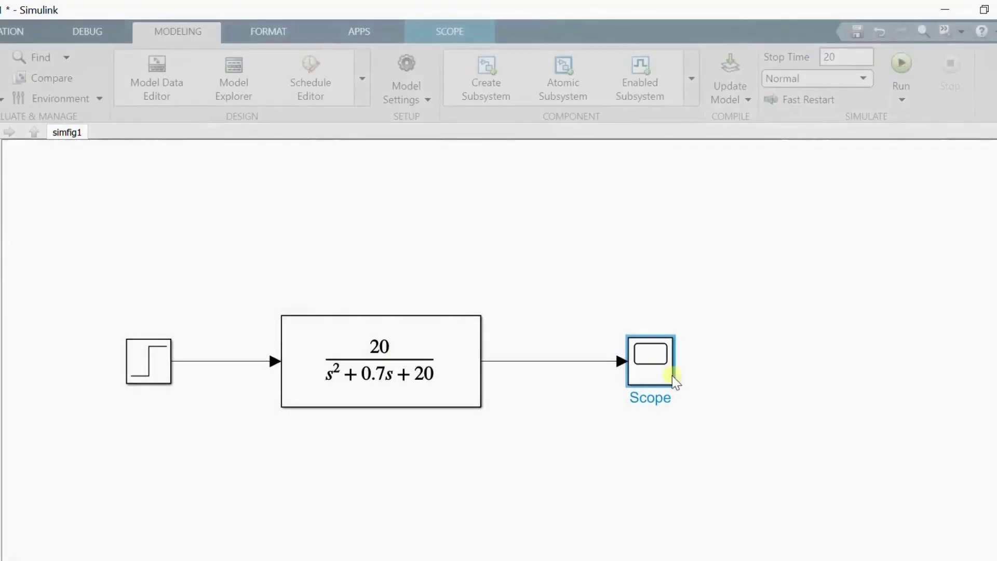
{"action": "double_click", "coordinate": [651, 366]}
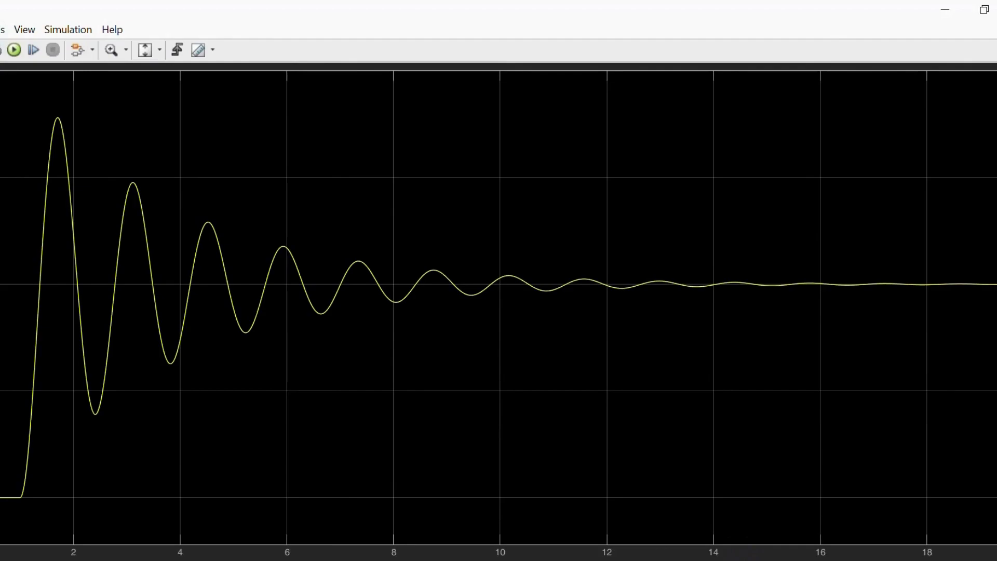
Step: Switch to the MATLAB simulink figures Word document and paste the screenshot of the maximized Scope window under item 1
{"action": "key", "text": "alt+Tab"}
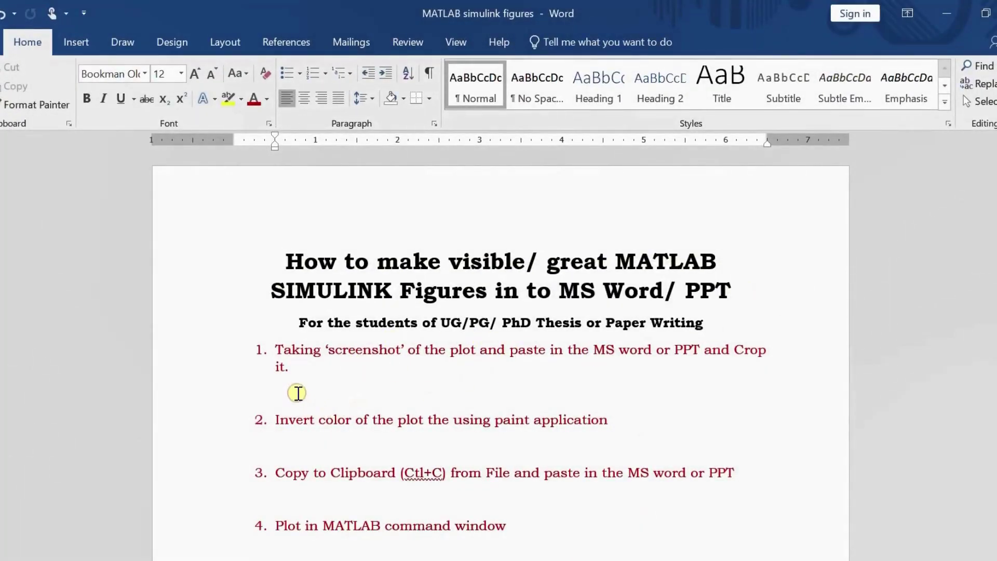
{"action": "key", "text": "ctrl+v"}
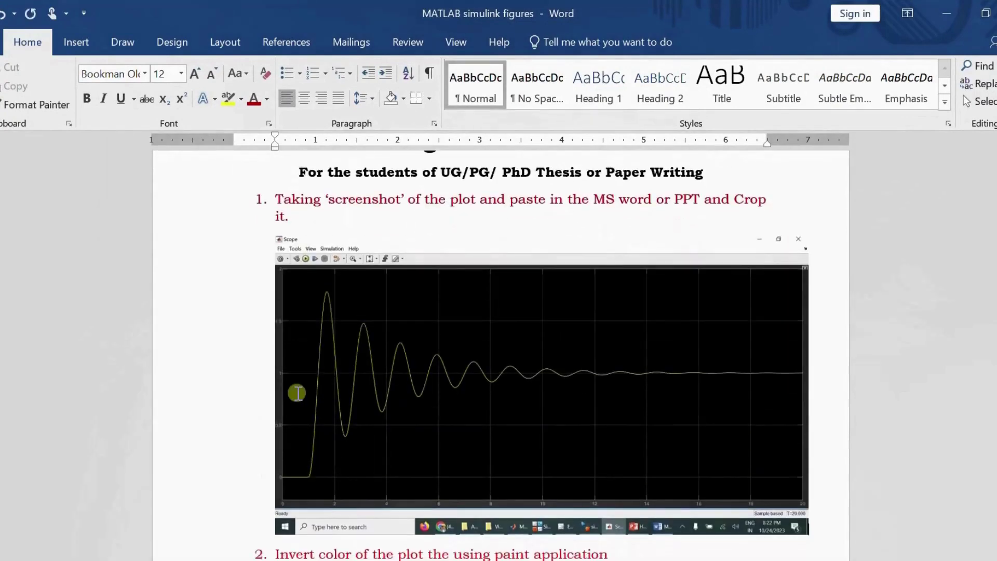
{"action": "left_click", "coordinate": [551, 382]}
Step: Switch to PowerPoint and paste the Scope screenshot into the content area of the "Directly screenshot and paste" slide
{"action": "key", "text": "alt+Tab"}
{"action": "left_click", "coordinate": [46, 408]}
{"action": "left_click", "coordinate": [699, 372]}
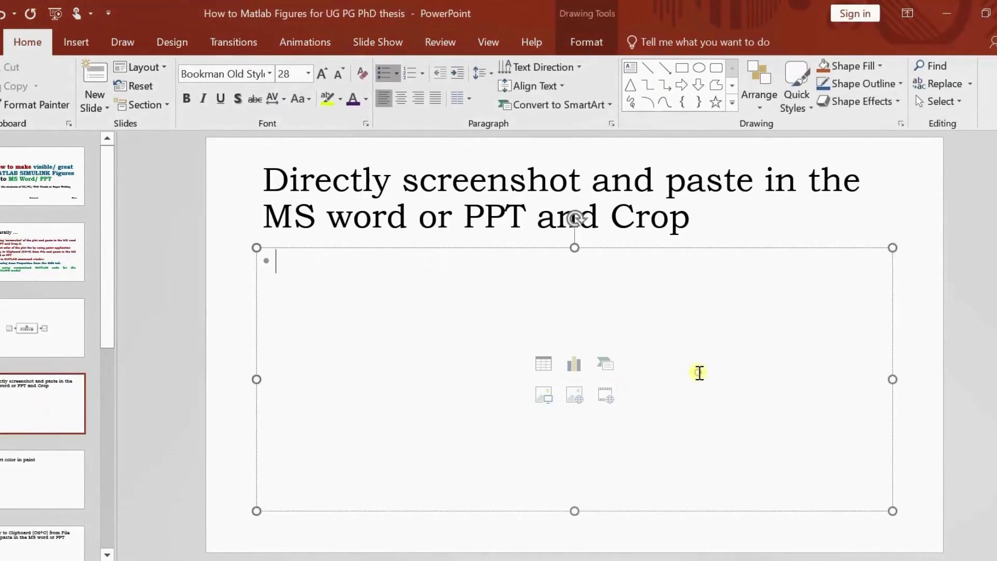
{"action": "key", "text": "ctrl+v"}
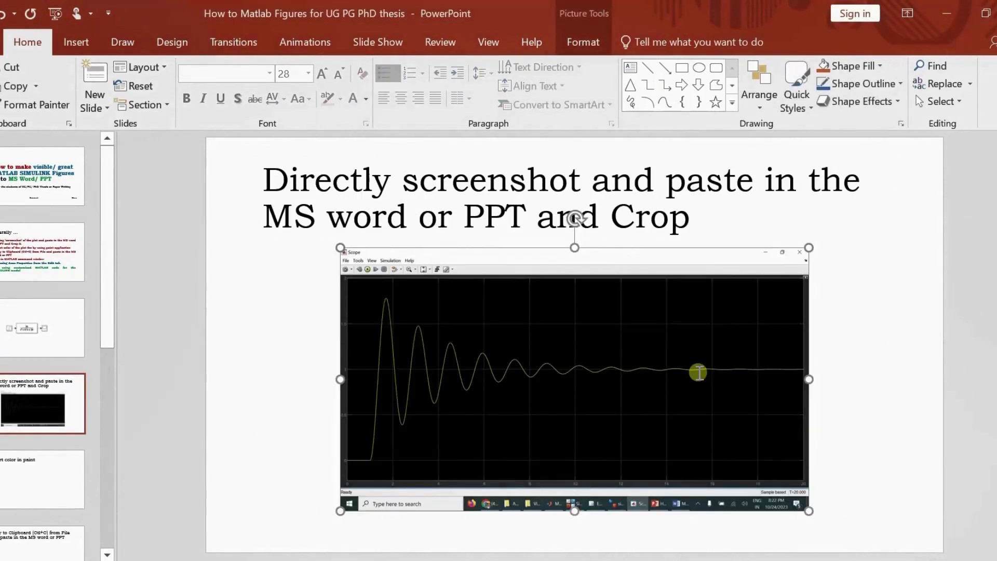
Step: Crop the pasted slide picture to the plot area, removing the Scope's title and tool bars and the taskbar
{"action": "double_click", "coordinate": [611, 350]}
{"action": "left_click", "coordinate": [886, 78]}
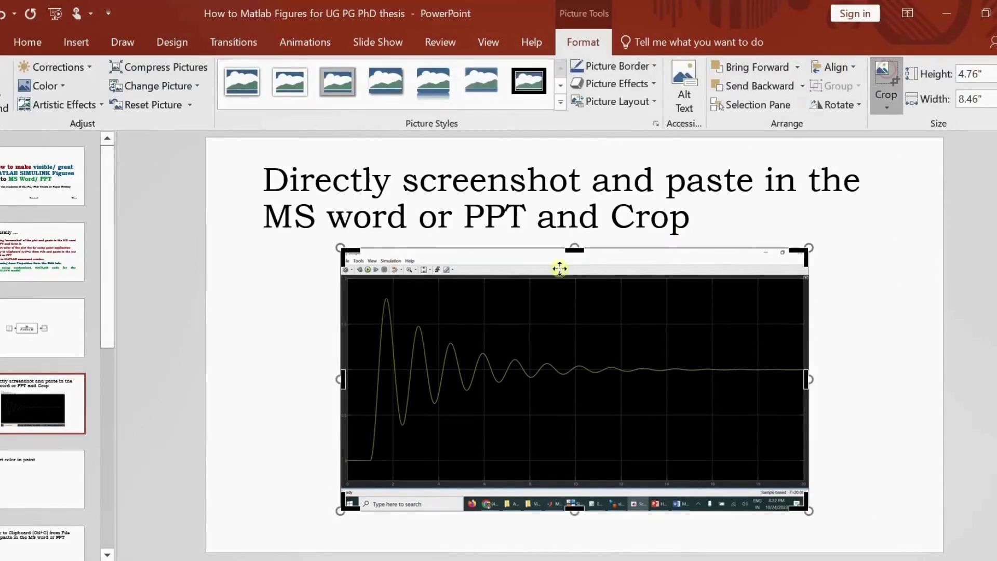
{"action": "left_click_drag", "start_coordinate": [575, 248], "coordinate": [580, 275]}
{"action": "left_click_drag", "start_coordinate": [579, 503], "coordinate": [586, 490]}
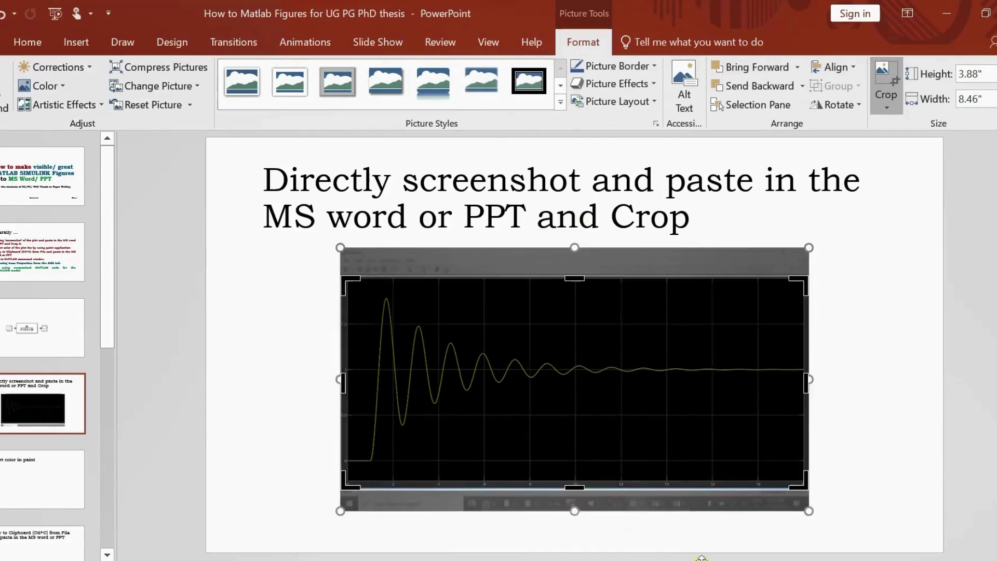
{"action": "left_click", "coordinate": [846, 507]}
Step: Switch to the Word document and crop the Scope screenshot under item 1 to the plot area only
{"action": "key", "text": "alt+Tab"}
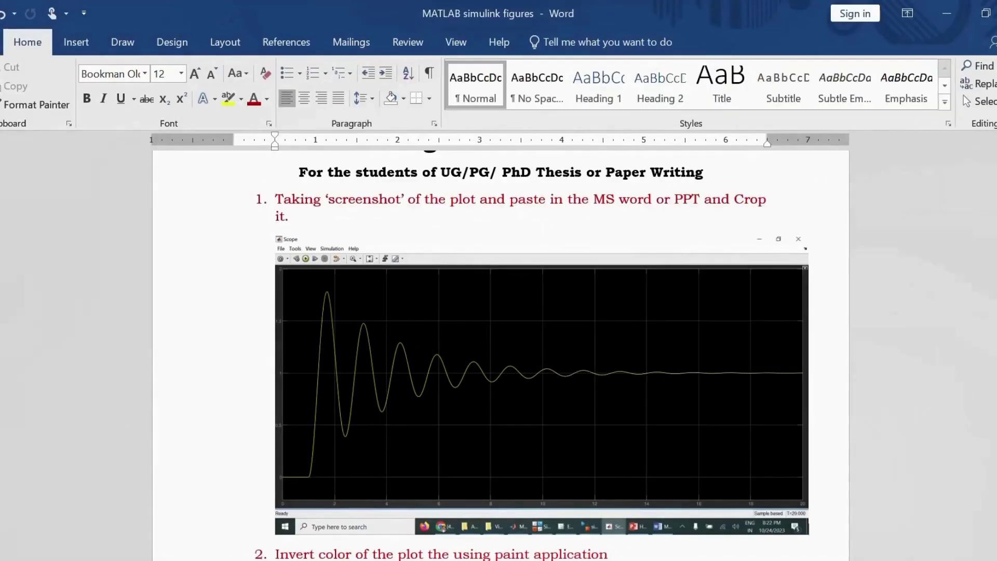
{"action": "left_click", "coordinate": [641, 382]}
{"action": "double_click", "coordinate": [637, 347]}
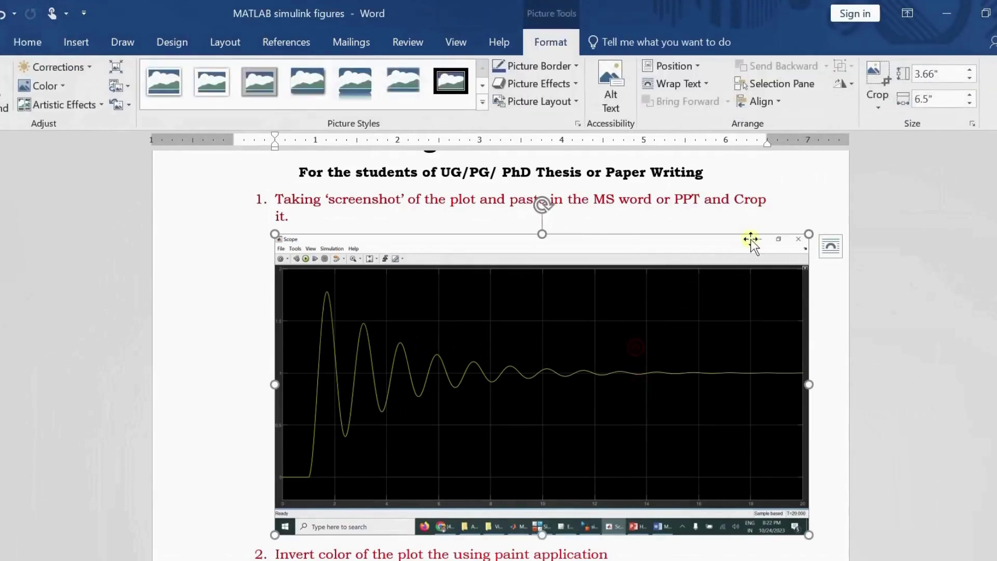
{"action": "left_click", "coordinate": [876, 88]}
{"action": "left_click_drag", "start_coordinate": [542, 234], "coordinate": [552, 262]}
{"action": "left_click_drag", "start_coordinate": [545, 507], "coordinate": [550, 481]}
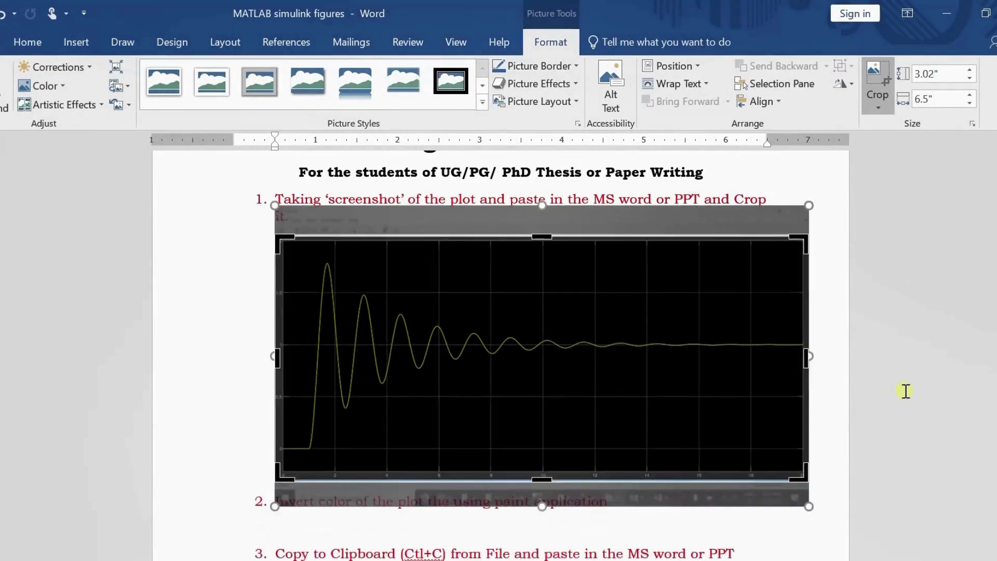
{"action": "left_click", "coordinate": [907, 392]}
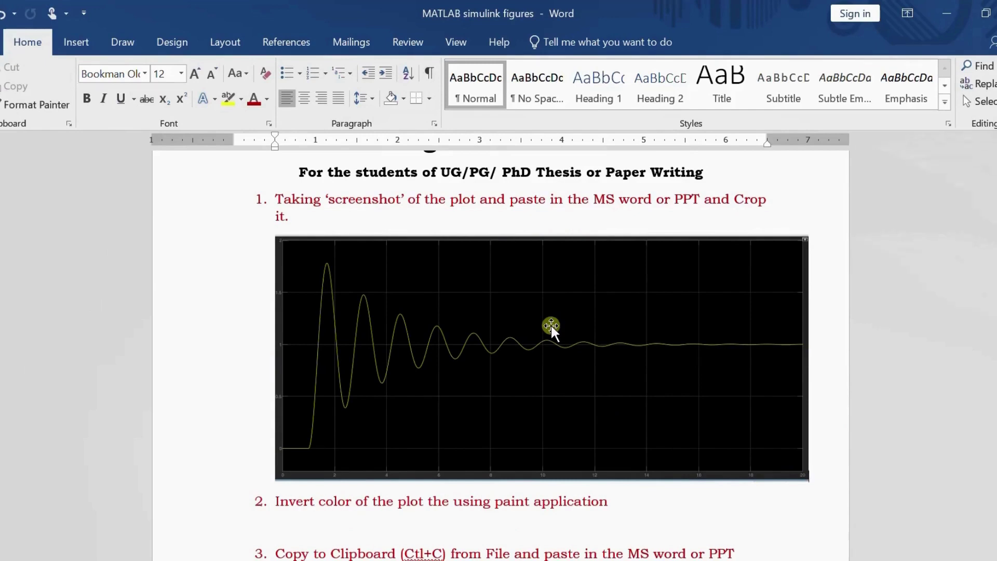
Step: Copy the cropped plot from Word into a new Paint image and invert its colors
{"action": "left_click", "coordinate": [551, 326]}
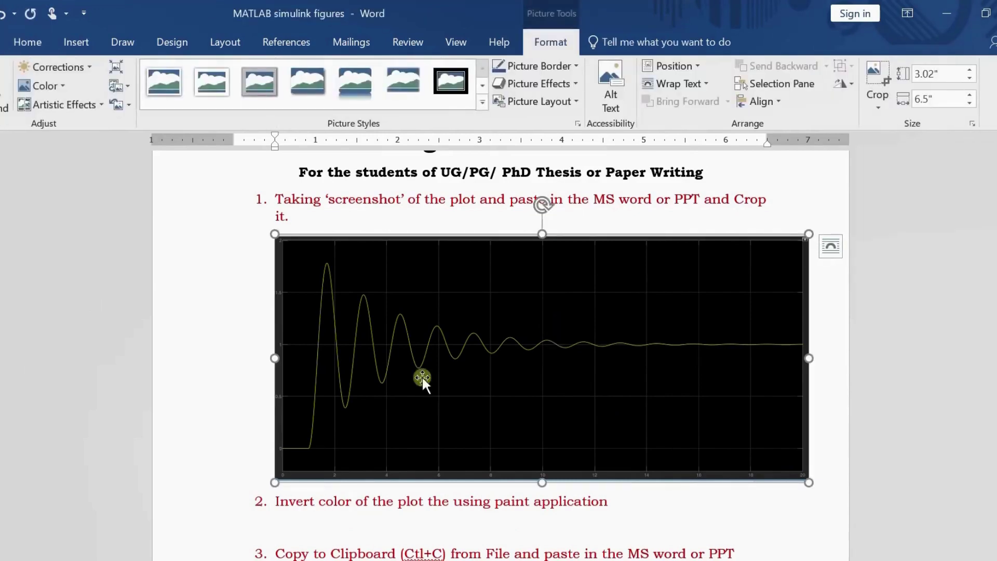
{"action": "key", "text": "super"}
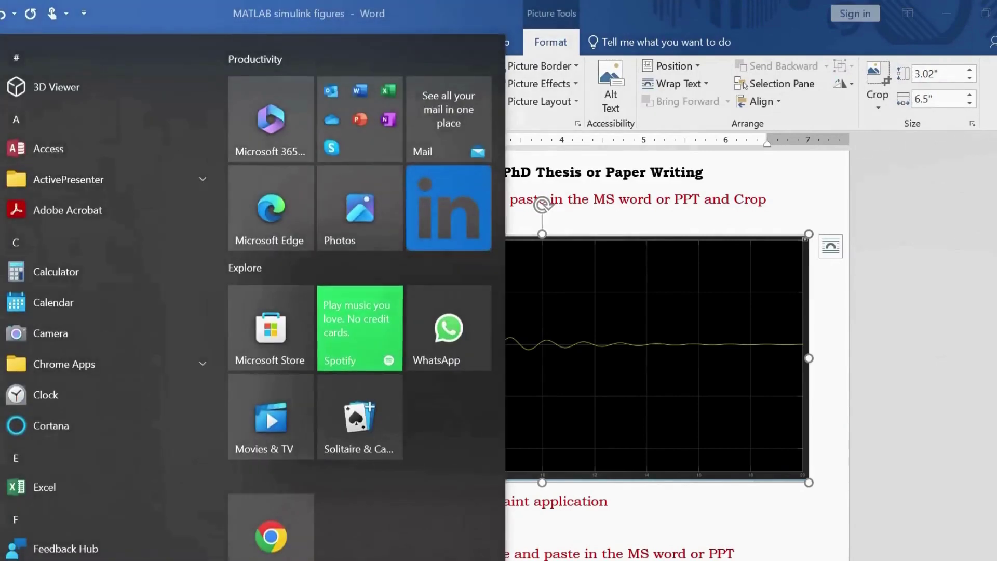
{"action": "type", "text": "pain"}
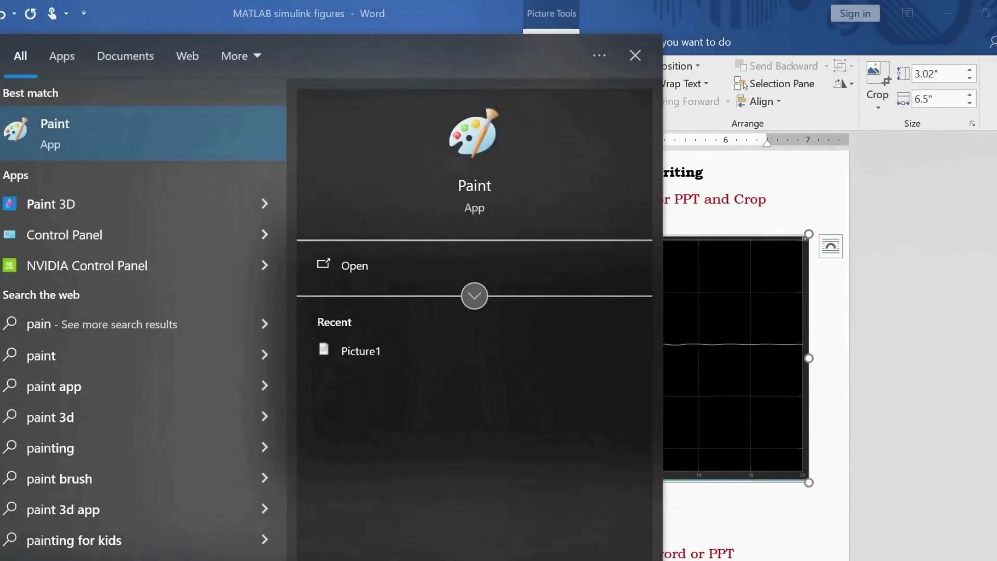
{"action": "left_click", "coordinate": [63, 133]}
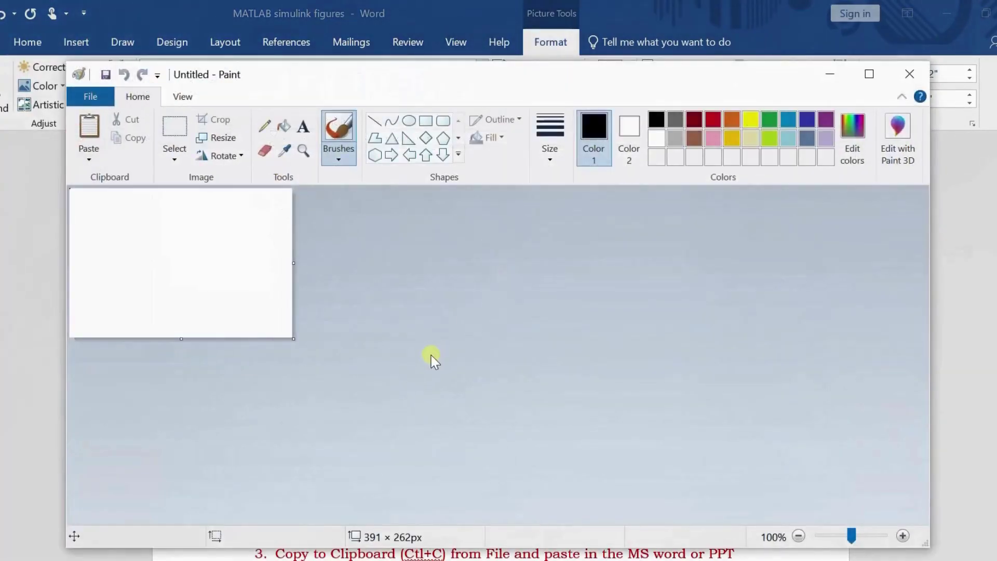
{"action": "key", "text": "ctrl+v"}
{"action": "right_click", "coordinate": [311, 295]}
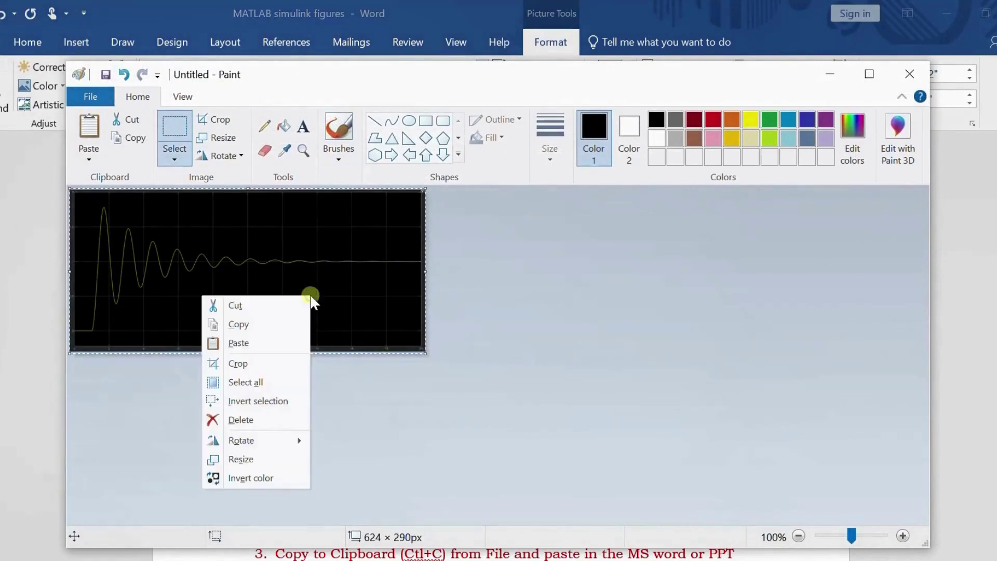
{"action": "left_click", "coordinate": [262, 481]}
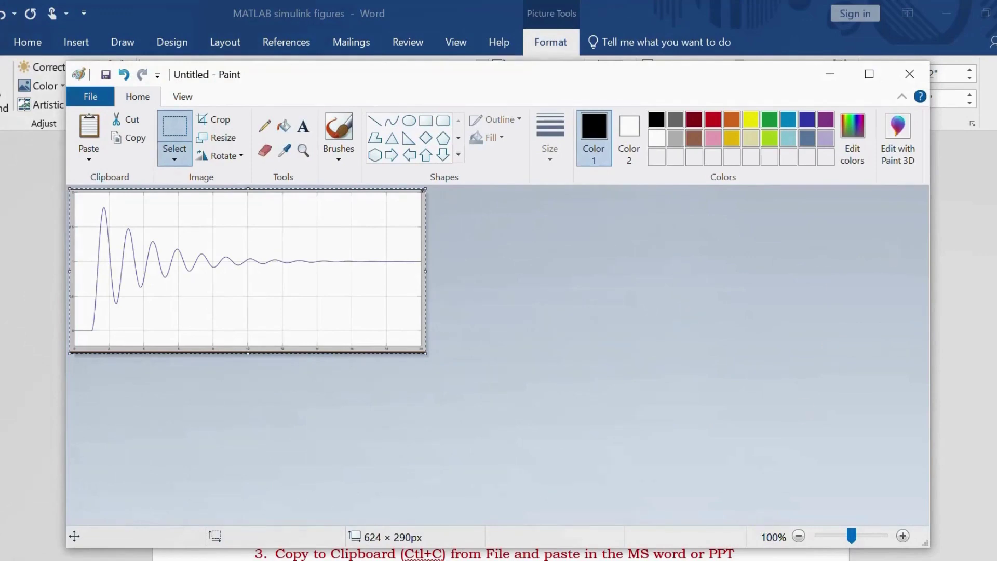
Step: Switch back to Word and paste the color-inverted plot below item 2, "Invert color of the plot"
{"action": "key", "text": "alt+Tab"}
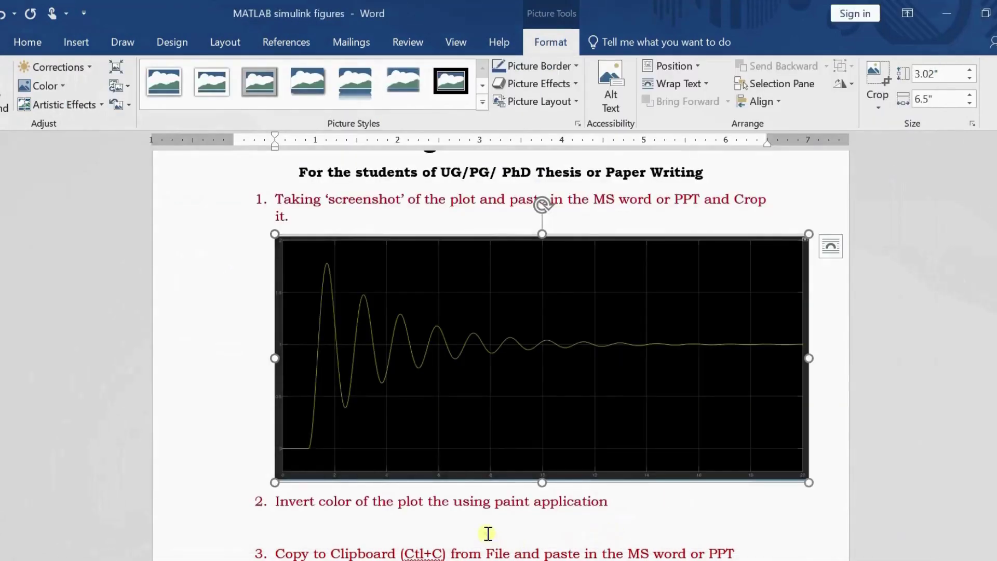
{"action": "left_click", "coordinate": [487, 532]}
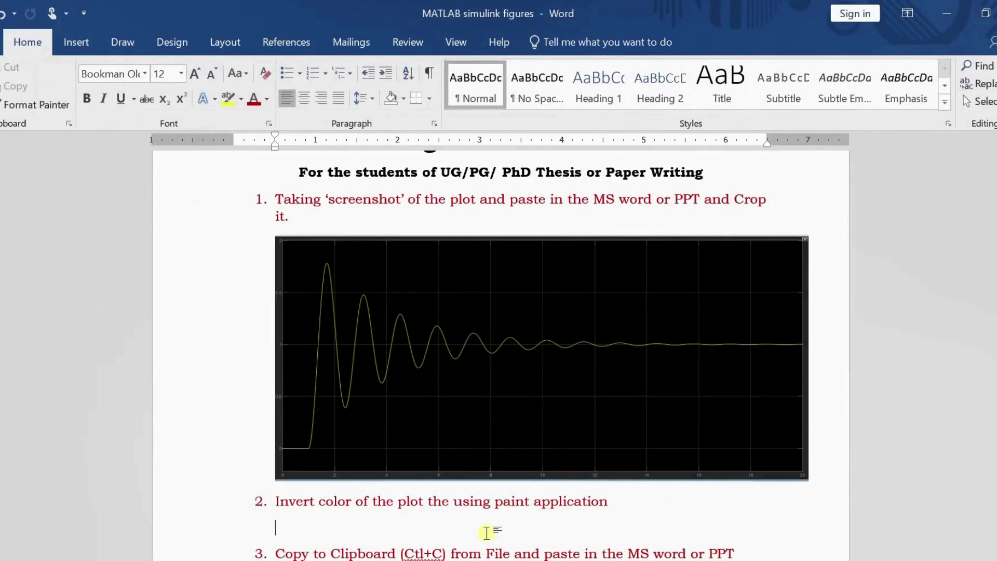
{"action": "key", "text": "ctrl+v"}
Step: Switch to PowerPoint and paste the color-inverted plot into the content area of the "Invert color in paint" slide
{"action": "key", "text": "alt+Tab"}
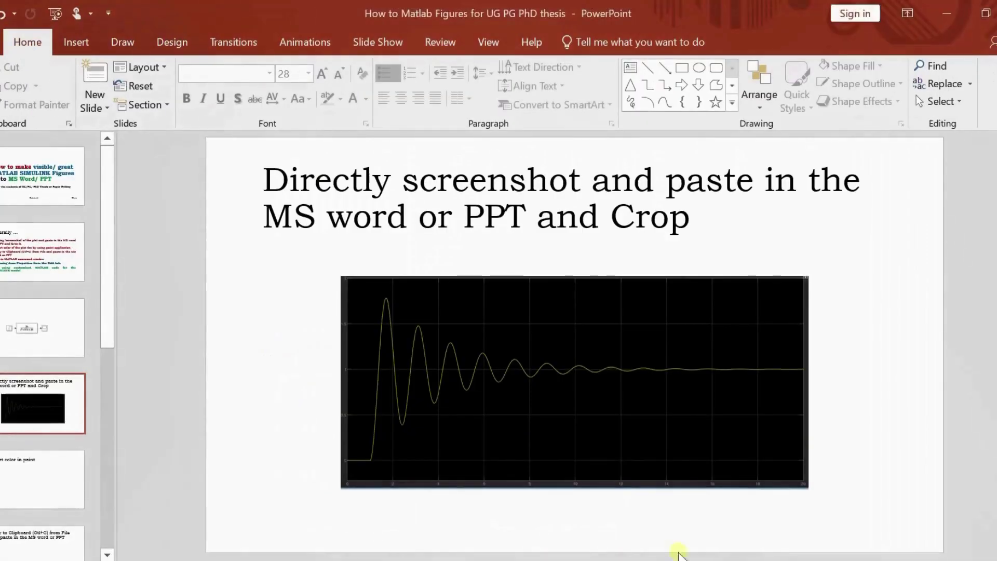
{"action": "left_click", "coordinate": [49, 493]}
{"action": "left_click", "coordinate": [478, 428]}
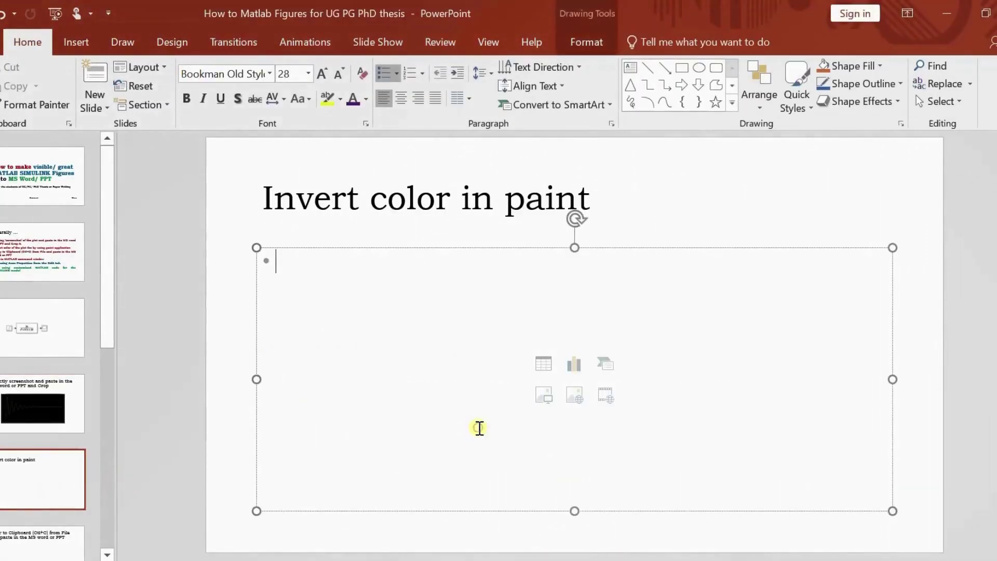
{"action": "key", "text": "ctrl+v"}
{"action": "left_click", "coordinate": [960, 371]}
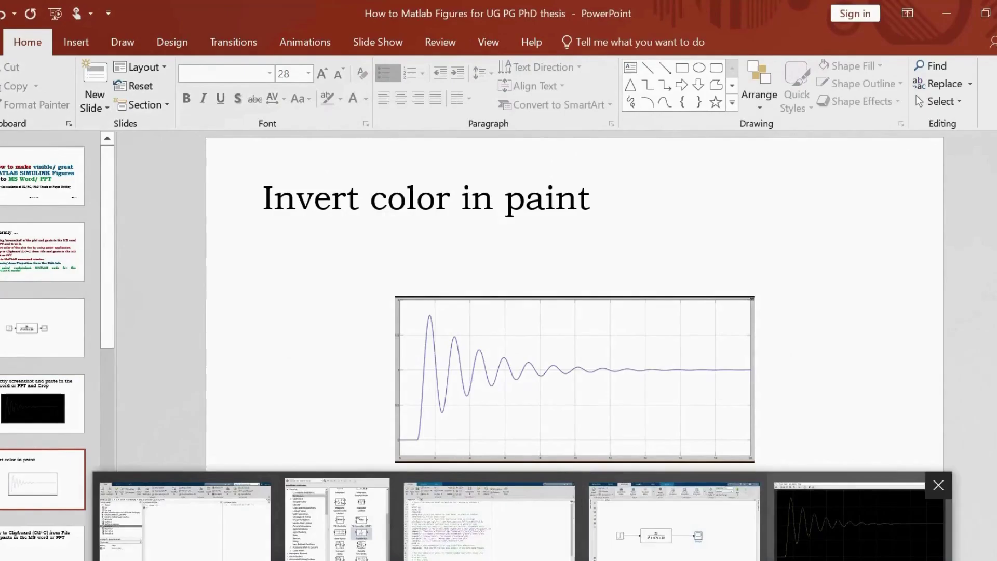
Step: Switch to the Scope window and copy its response plot to the clipboard
{"action": "left_click", "coordinate": [673, 519]}
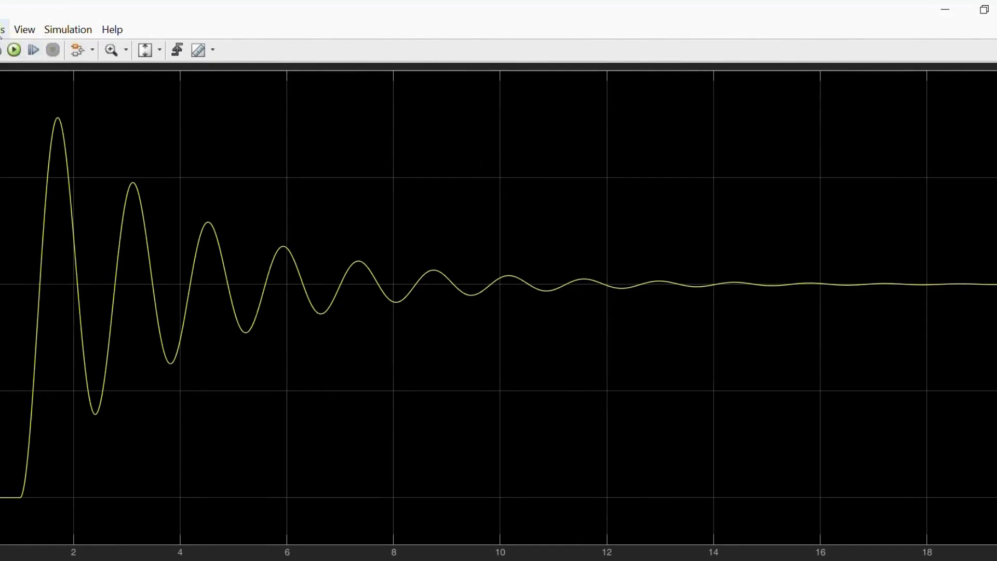
{"action": "left_click", "coordinate": [2, 29]}
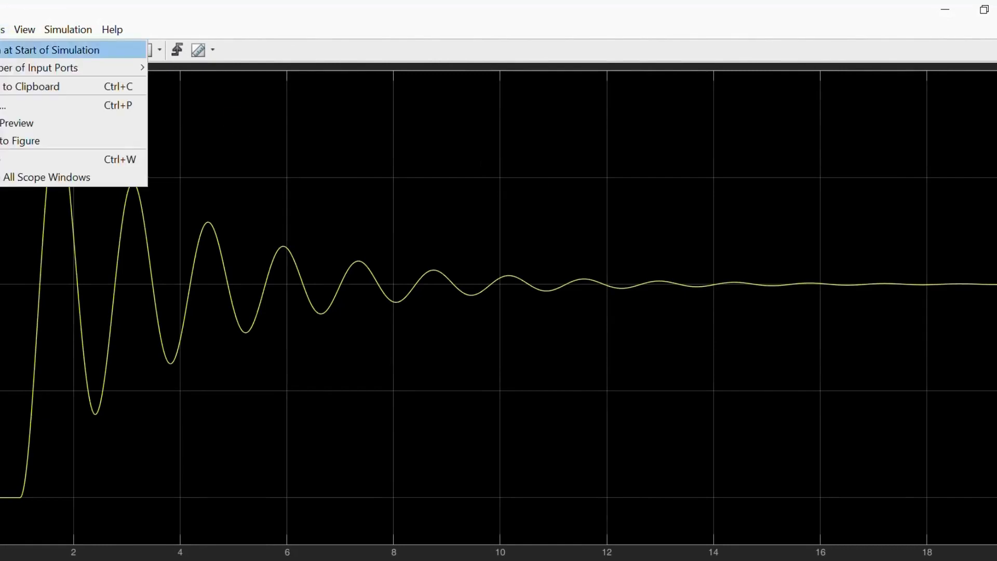
{"action": "left_click", "coordinate": [35, 88]}
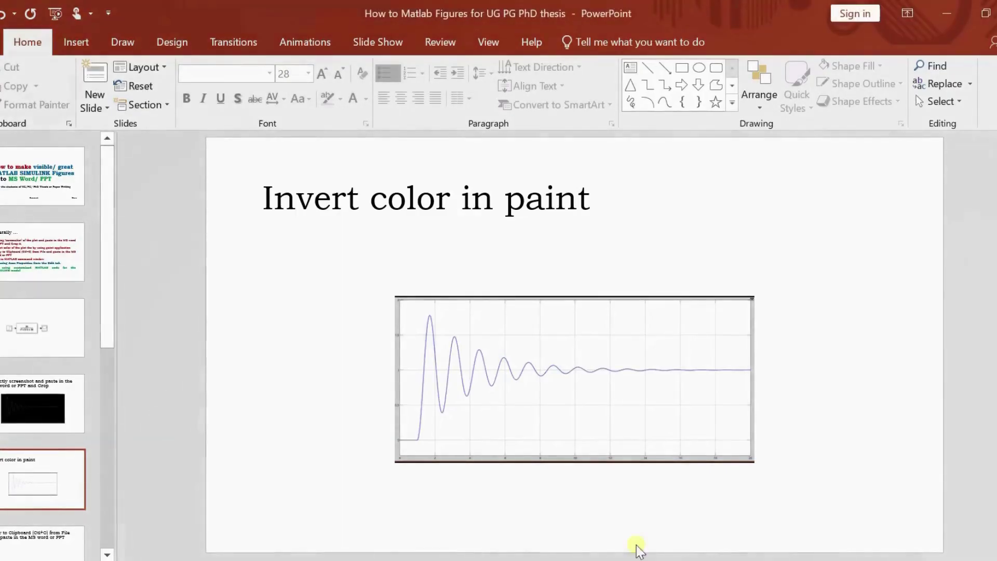
Step: In PowerPoint, paste the copied plot into the content area of the "Copy to Clipboard (Ctl+C) from File" slide
{"action": "key", "text": "Down"}
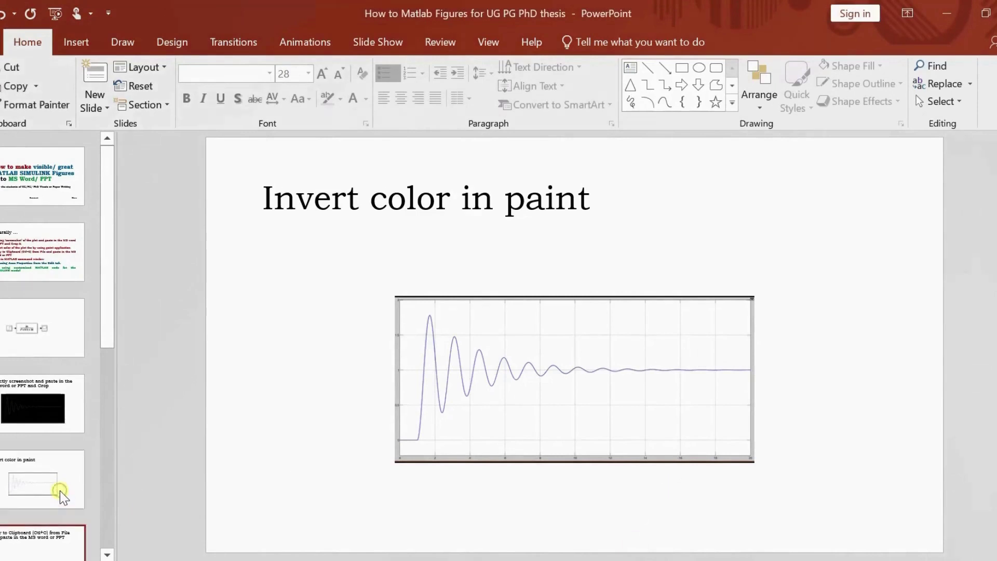
{"action": "left_click", "coordinate": [437, 455]}
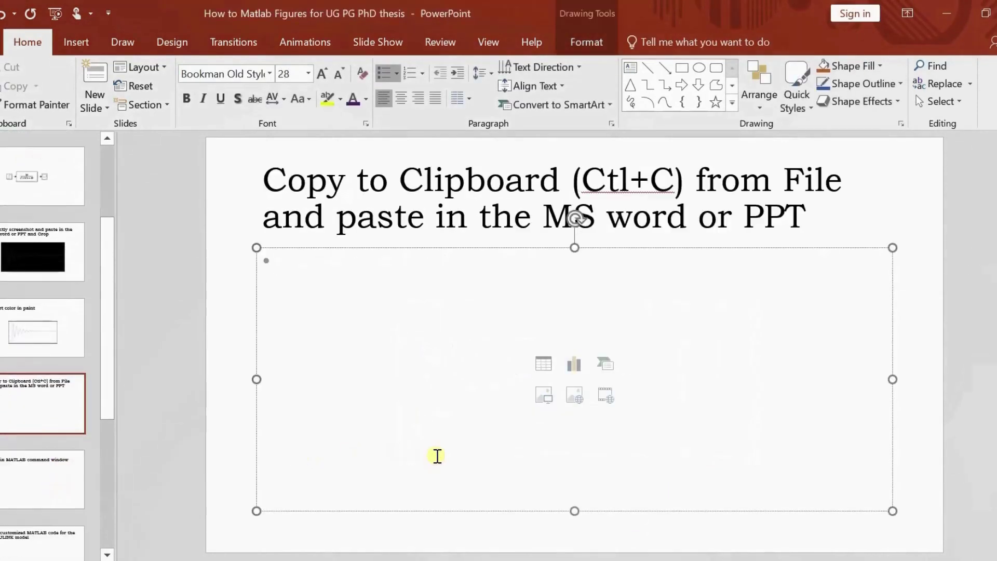
{"action": "key", "text": "ctrl+v"}
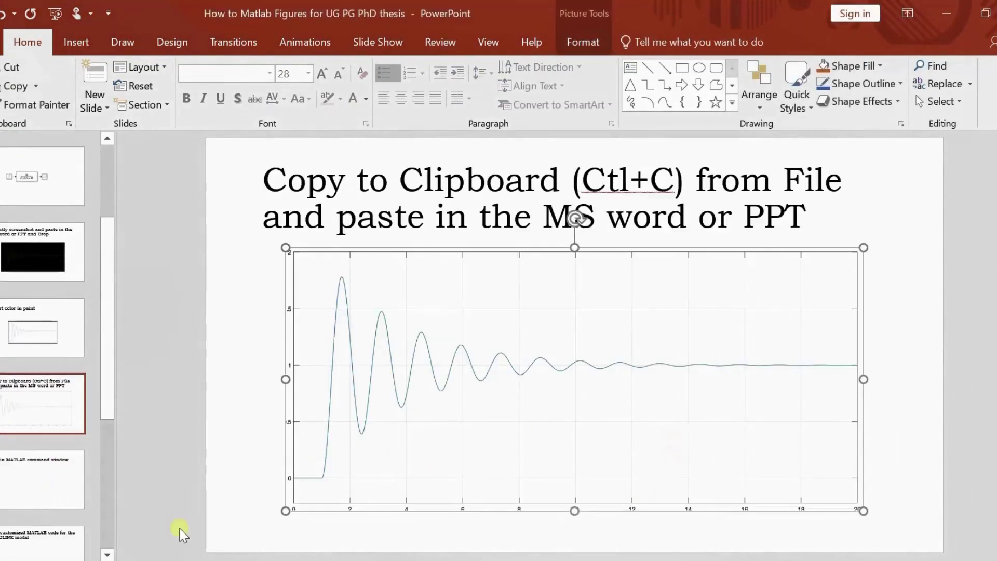
Step: Switch to the Word document and paste the copied Scope plot below item 3, "Copy to Clipboard (Ctl+C) from File"
{"action": "key", "text": "alt+Tab"}
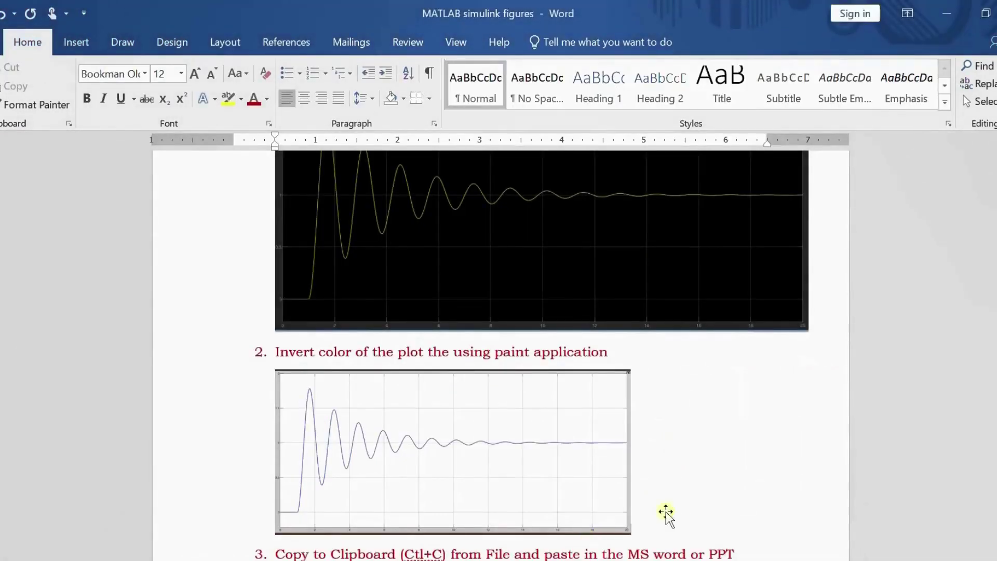
{"action": "scroll", "coordinate": [702, 505], "scroll_direction": "down", "scroll_amount": 1}
{"action": "scroll", "coordinate": [707, 508], "scroll_direction": "down", "scroll_amount": 3}
{"action": "left_click", "coordinate": [373, 455]}
{"action": "key", "text": "BackSpace"}
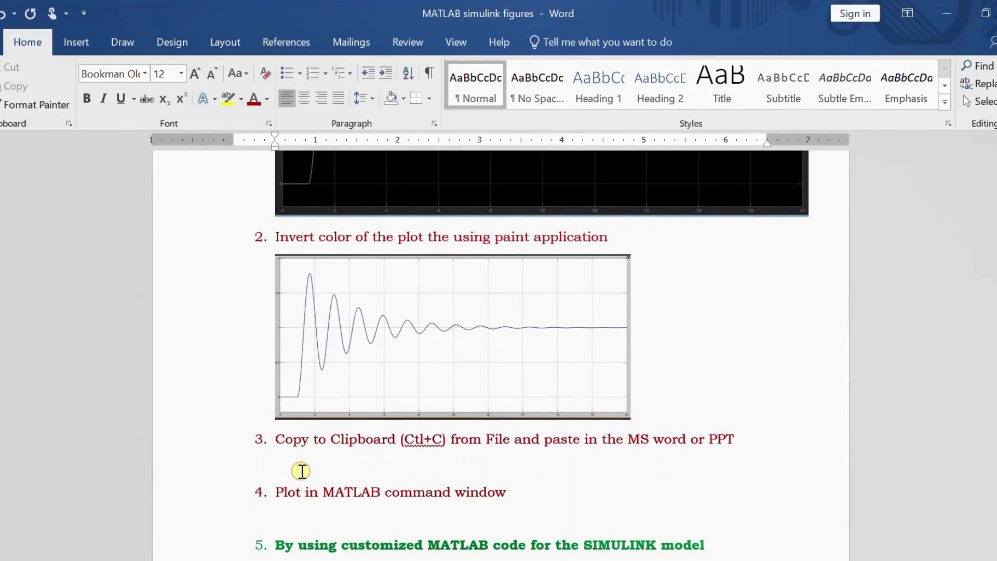
{"action": "key", "text": "ctrl+v"}
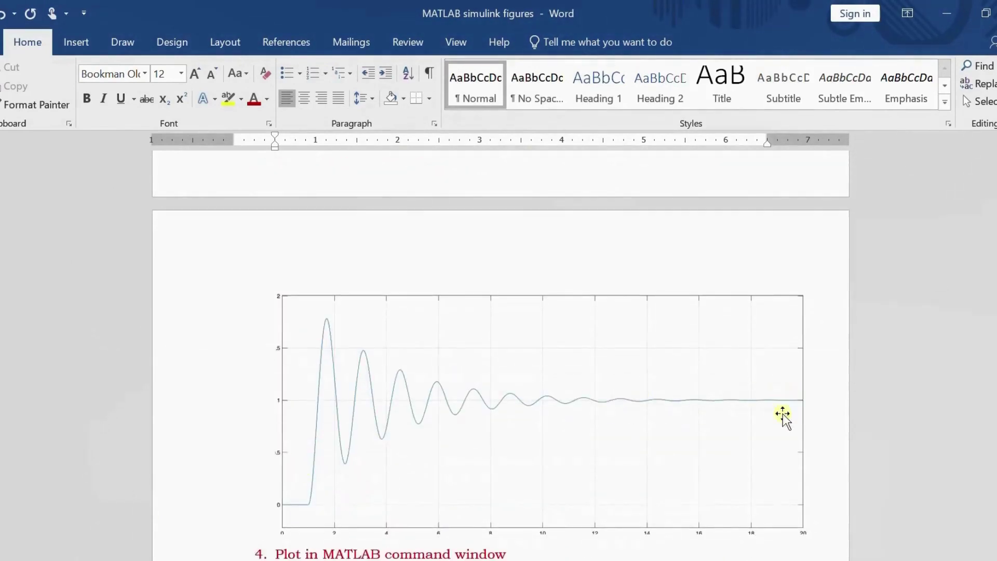
{"action": "left_click", "coordinate": [690, 464]}
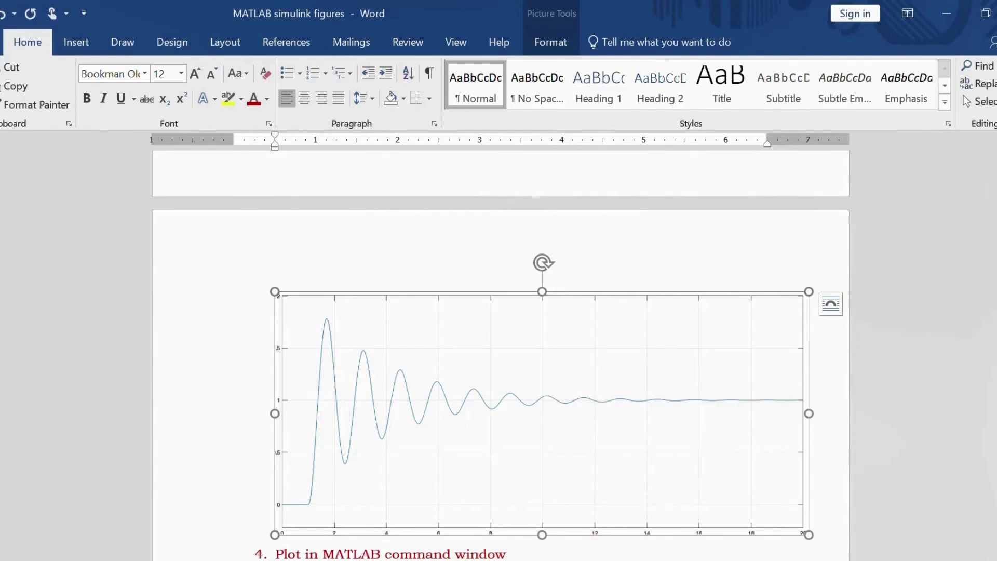
{"action": "scroll", "coordinate": [501, 343], "scroll_direction": "down", "scroll_amount": 3}
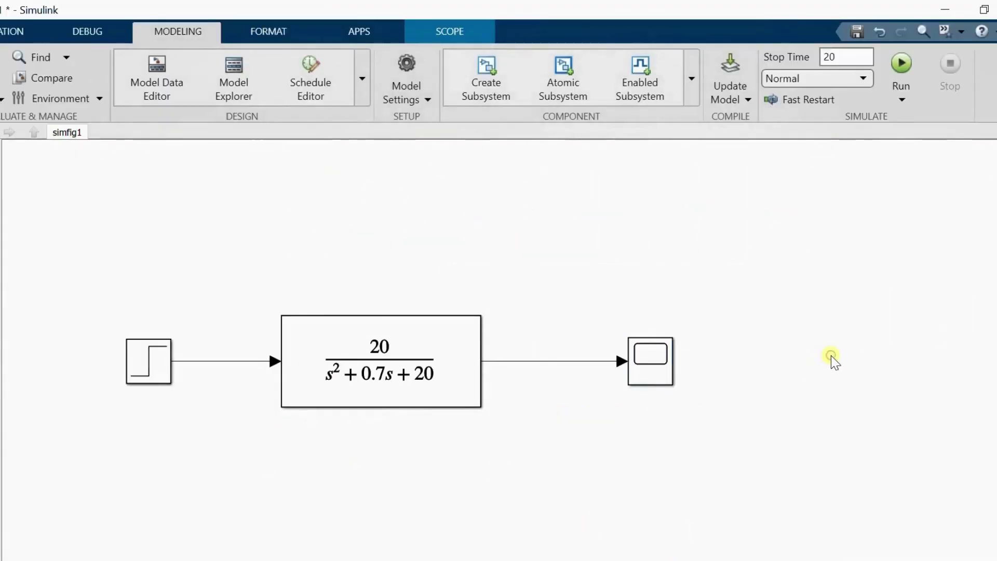
Step: In the simfig1 Simulink model, add a To Workspace block from Sinks above the Scope and connect it to the transfer function's output line
{"action": "left_click", "coordinate": [831, 355]}
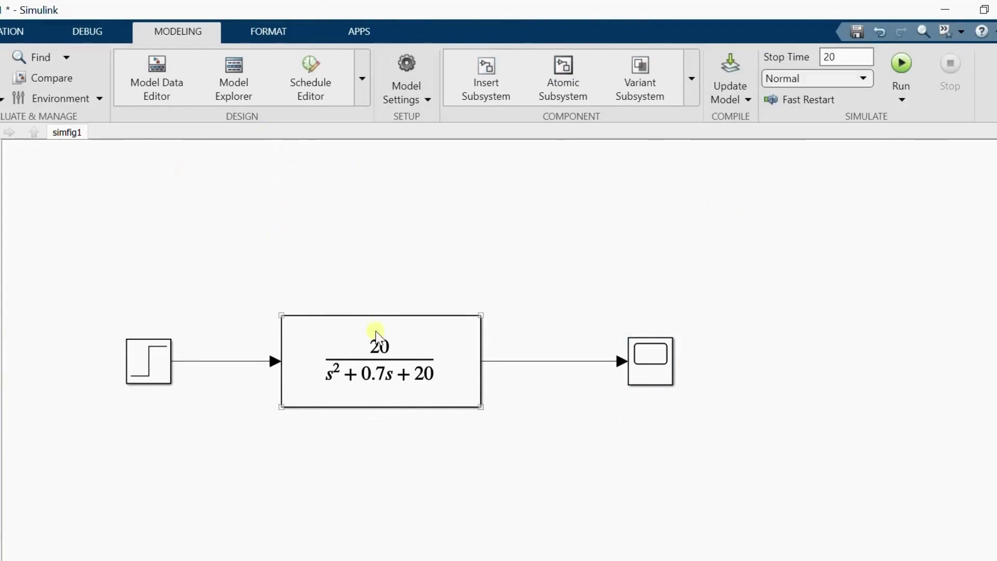
{"action": "left_click", "coordinate": [11, 30]}
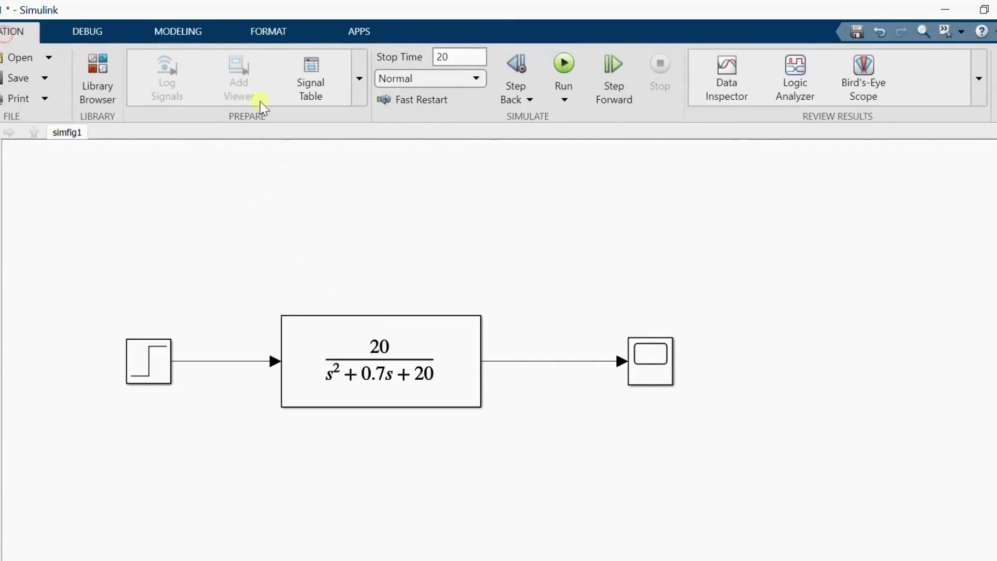
{"action": "left_click", "coordinate": [107, 72]}
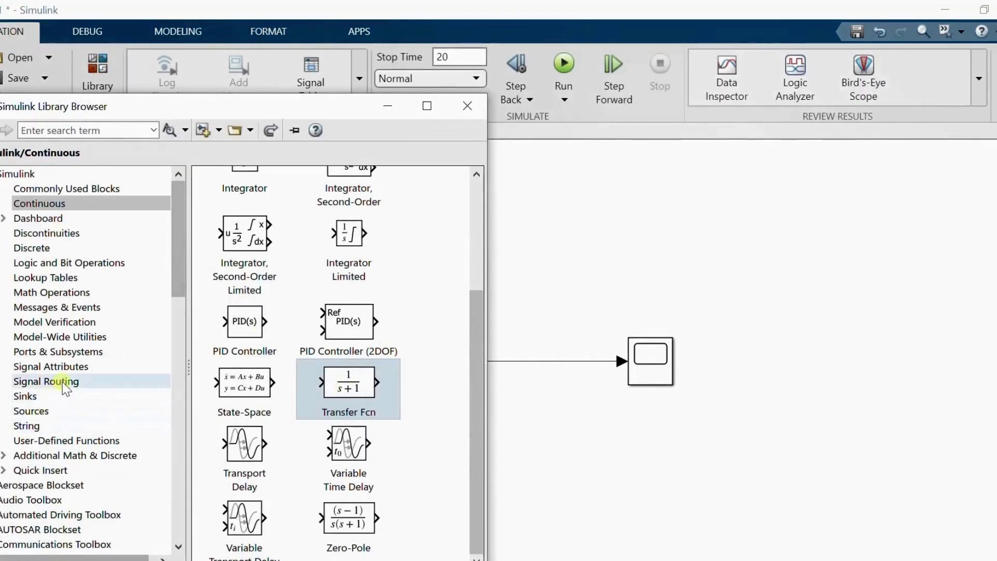
{"action": "left_click", "coordinate": [39, 399]}
{"action": "left_click_drag", "start_coordinate": [240, 350], "coordinate": [592, 260]}
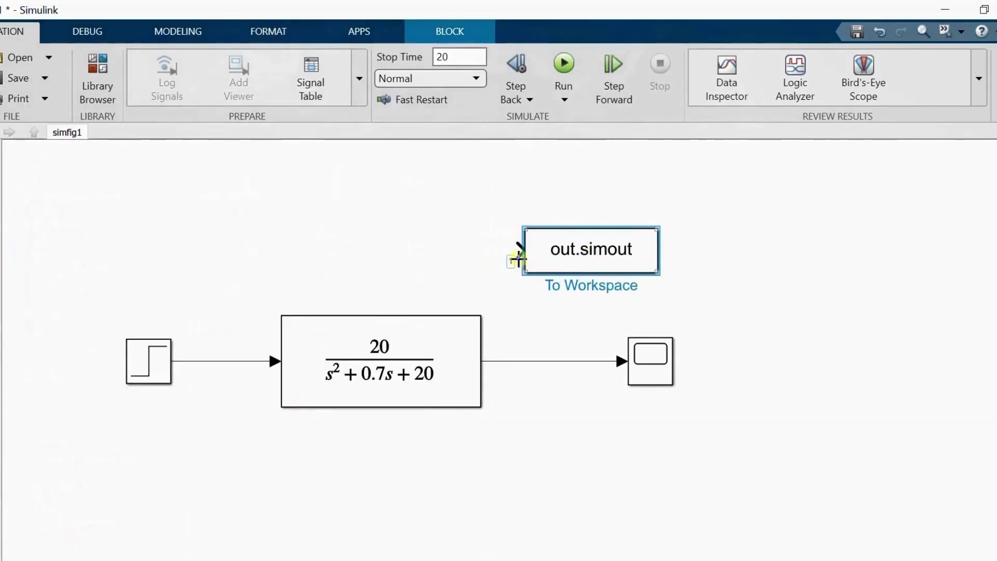
{"action": "left_click_drag", "start_coordinate": [519, 258], "coordinate": [524, 361]}
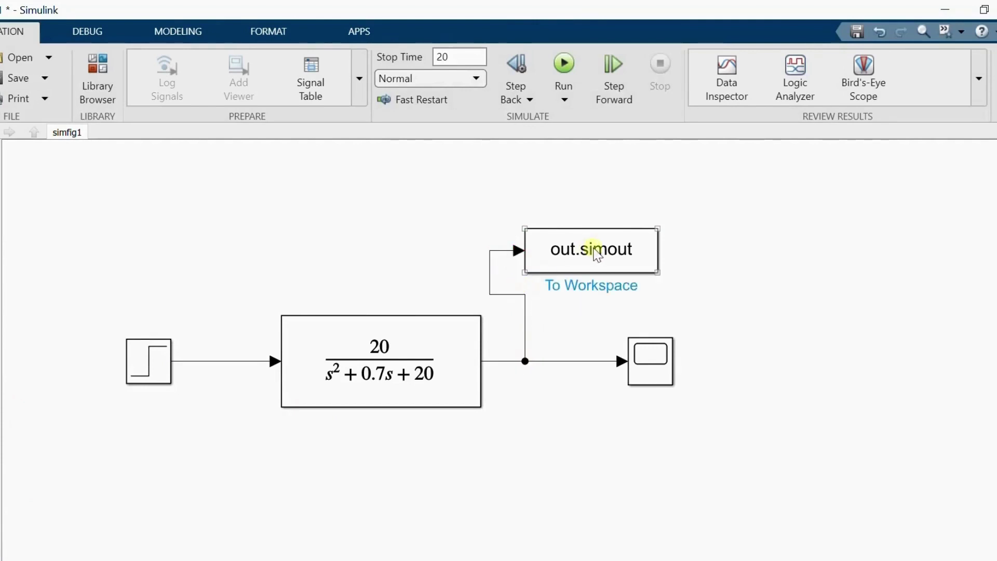
Step: Duplicate the To Workspace block above the transfer function and connect the copy to the Step block's output line
{"action": "left_click", "coordinate": [567, 251]}
{"action": "left_click_drag", "start_coordinate": [568, 251], "coordinate": [391, 236]}
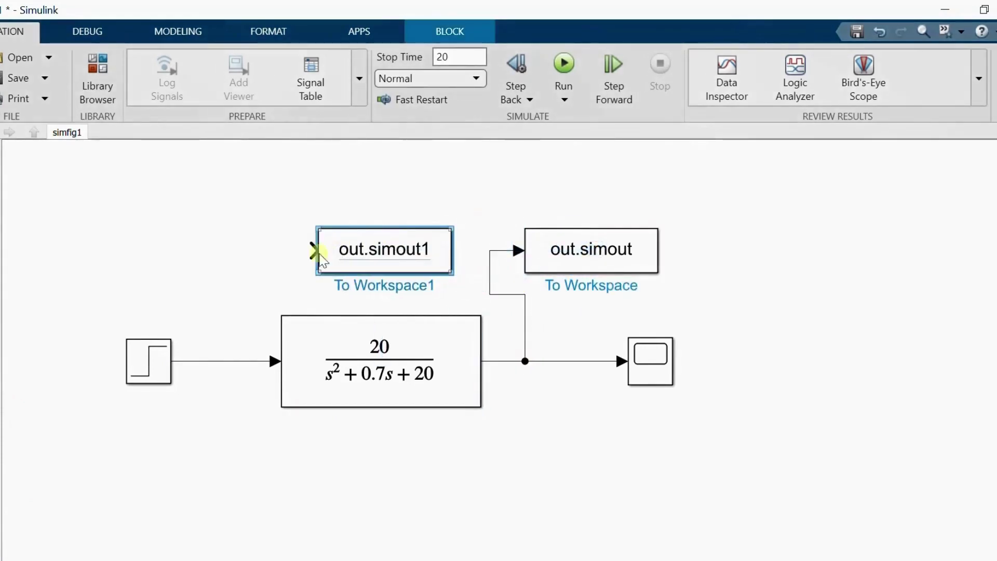
{"action": "left_click_drag", "start_coordinate": [310, 254], "coordinate": [229, 360]}
Step: Set the variable name of the To Workspace block on the step input to inp1 and its save format to Array
{"action": "left_click", "coordinate": [367, 251]}
{"action": "left_click", "coordinate": [374, 252]}
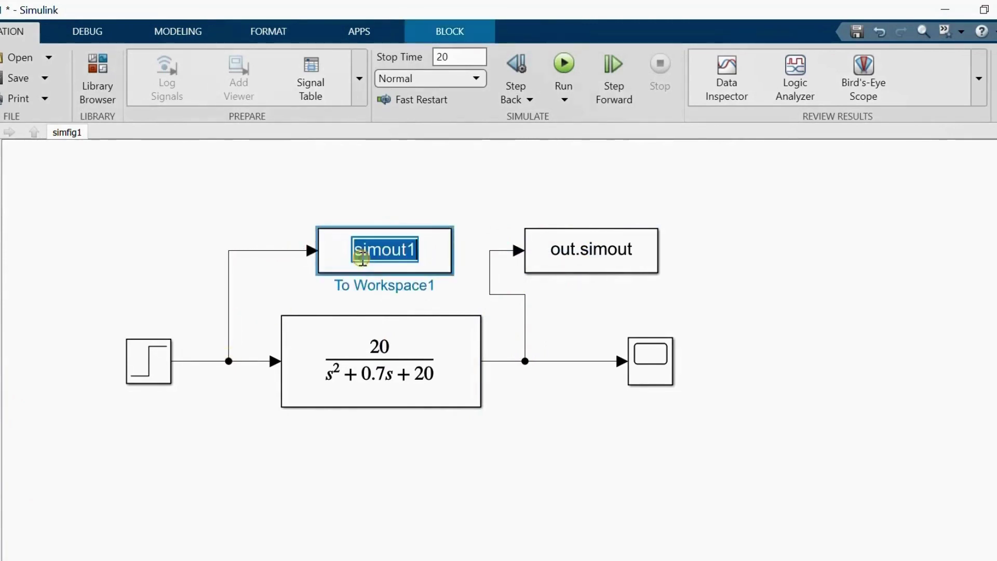
{"action": "left_click", "coordinate": [439, 250]}
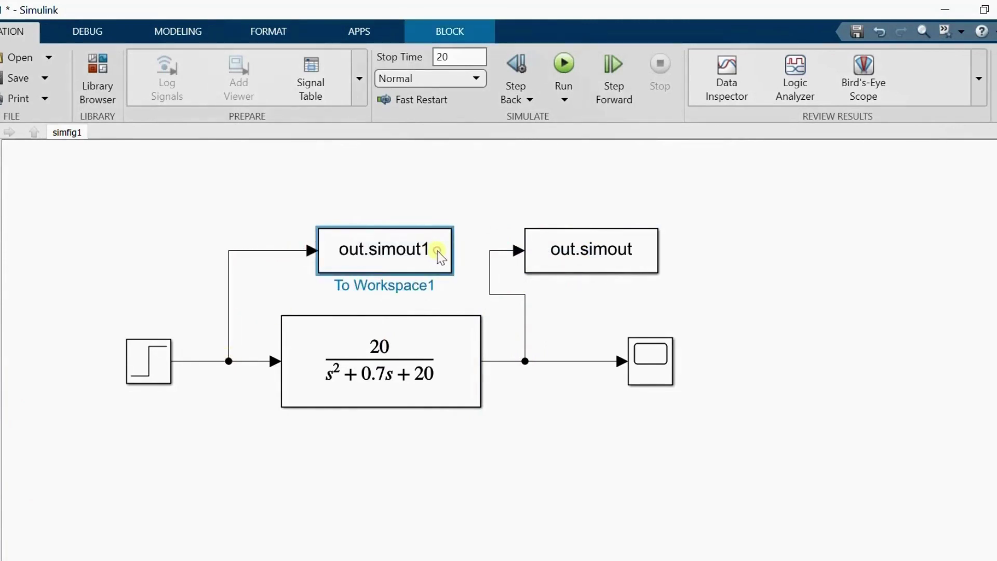
{"action": "double_click", "coordinate": [394, 270]}
{"action": "type", "text": "inp1"}
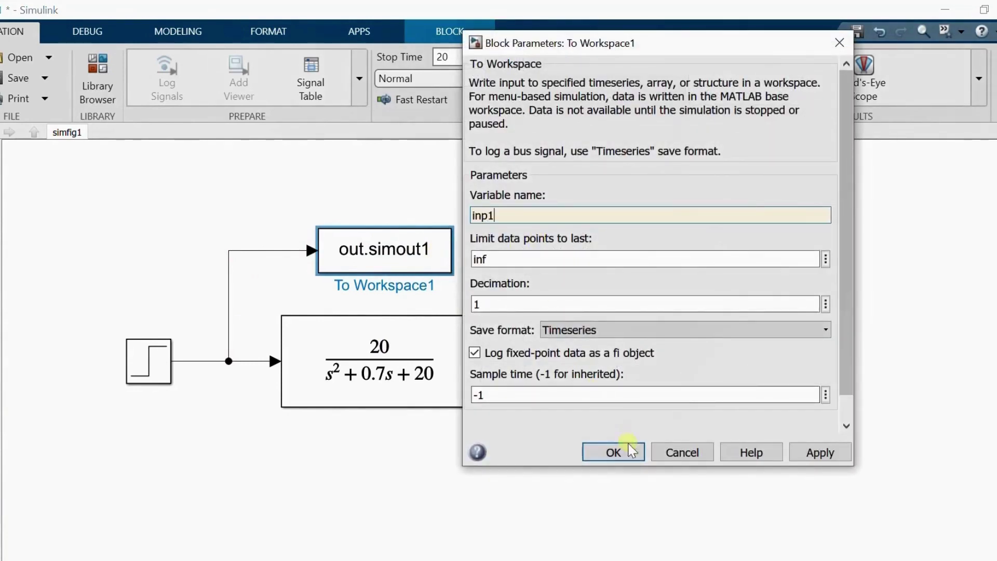
{"action": "left_click", "coordinate": [790, 332]}
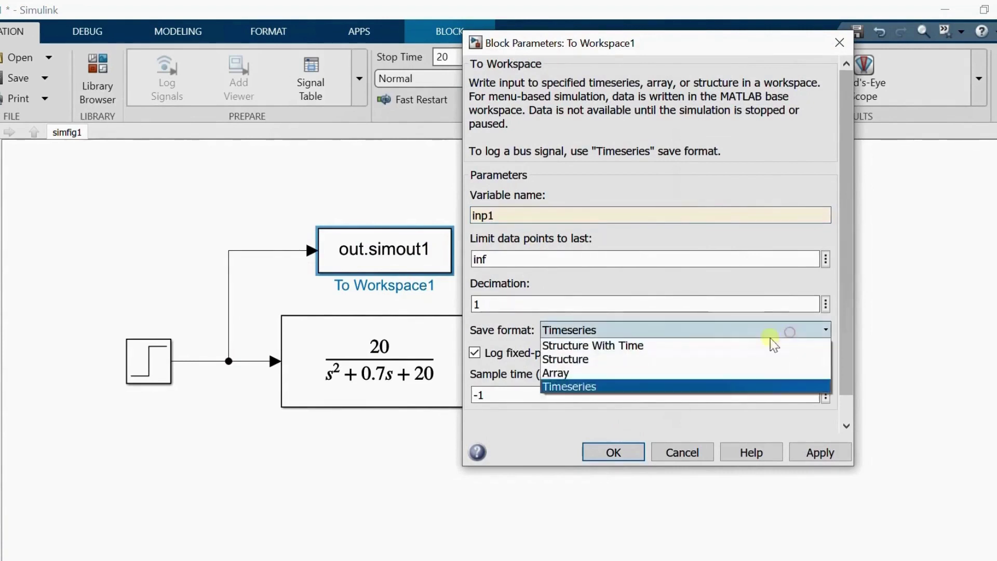
{"action": "left_click", "coordinate": [640, 371]}
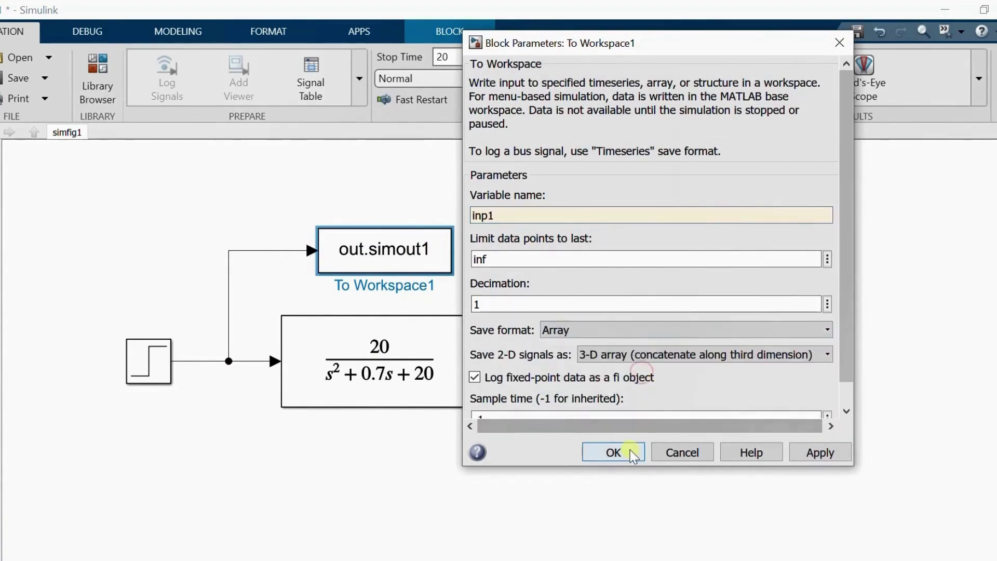
{"action": "left_click", "coordinate": [614, 451]}
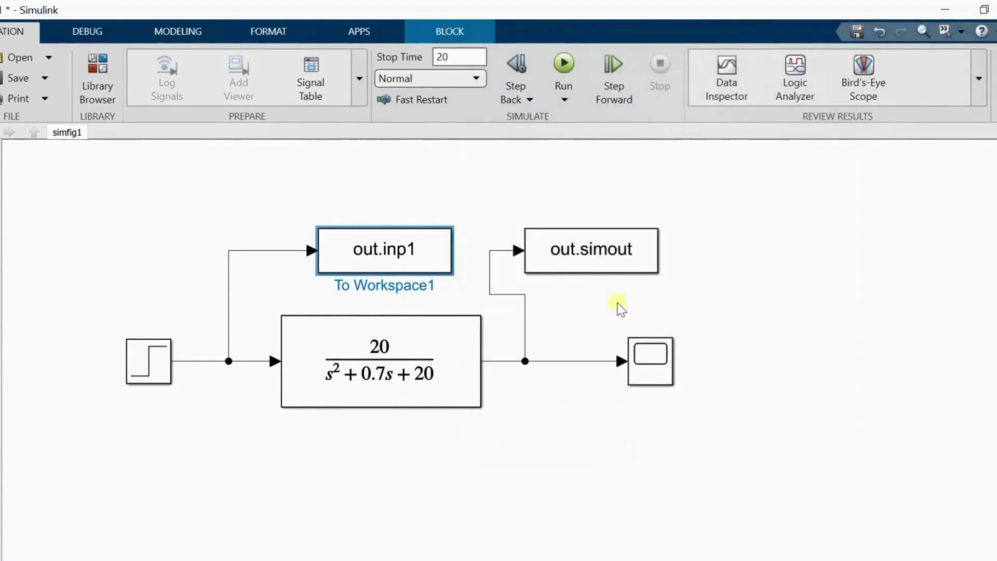
Step: Set the variable name of the To Workspace block on the transfer function output to out1 and its save format to Array
{"action": "double_click", "coordinate": [627, 251]}
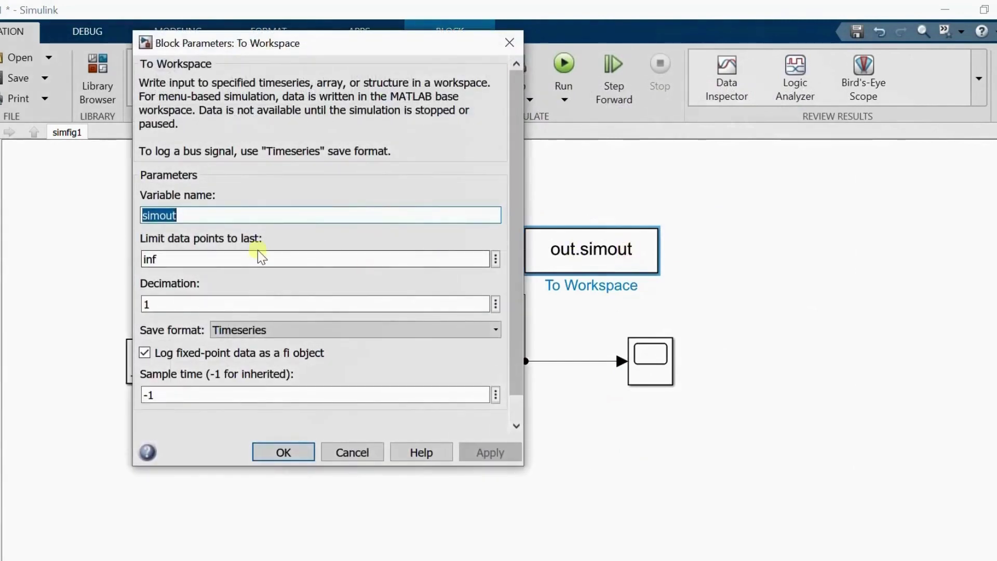
{"action": "type", "text": "out1"}
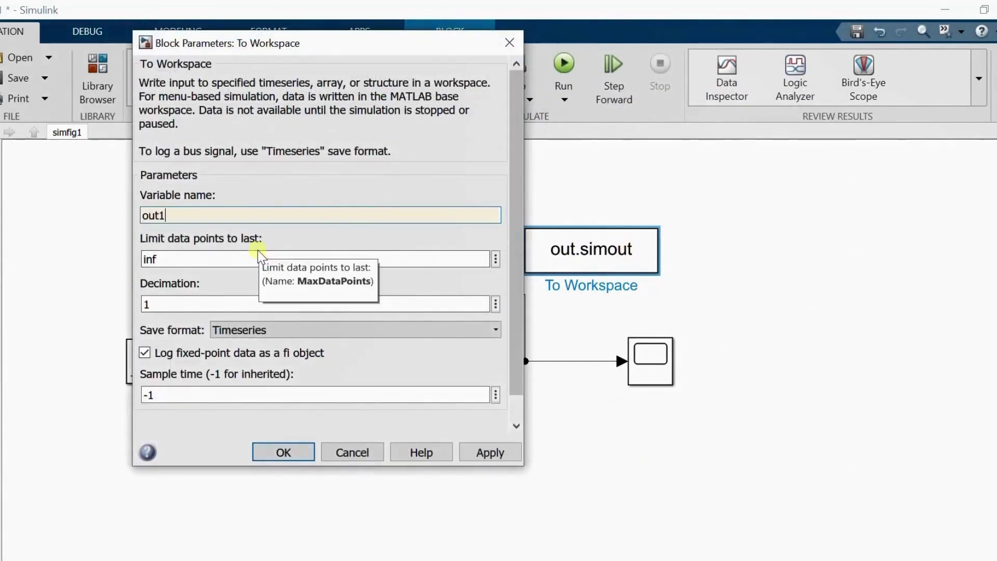
{"action": "left_click", "coordinate": [317, 329]}
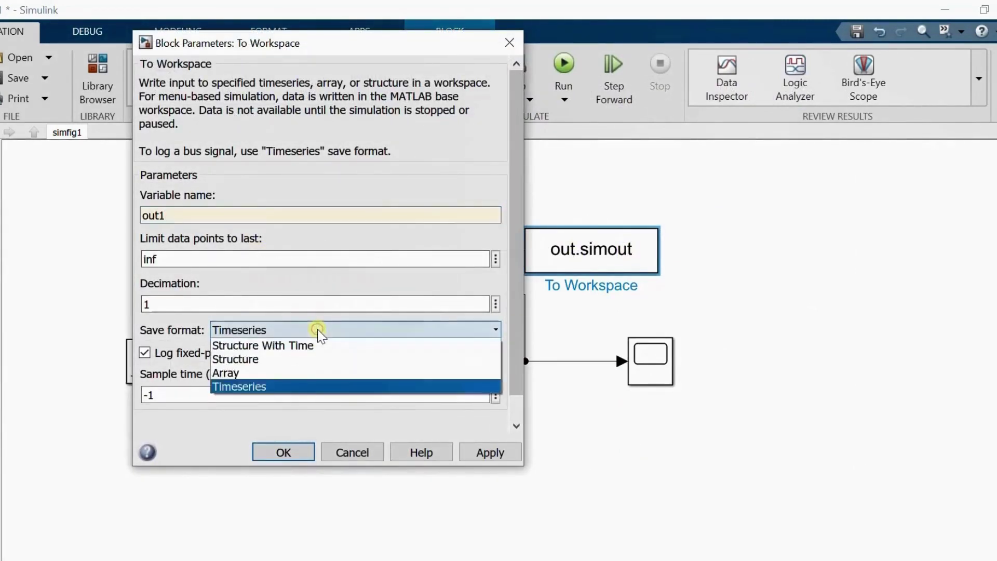
{"action": "left_click", "coordinate": [256, 373]}
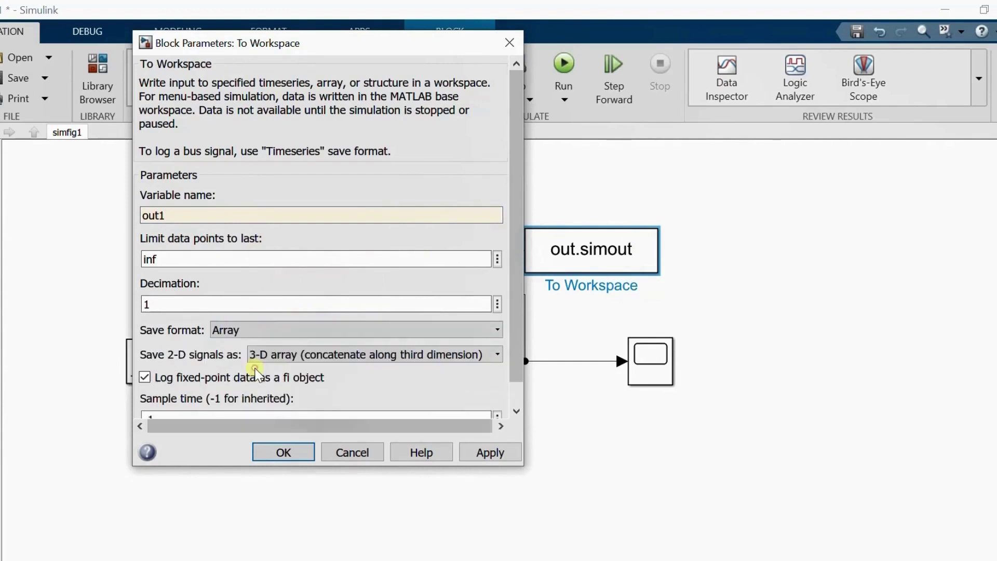
{"action": "left_click", "coordinate": [488, 453]}
{"action": "left_click", "coordinate": [271, 456]}
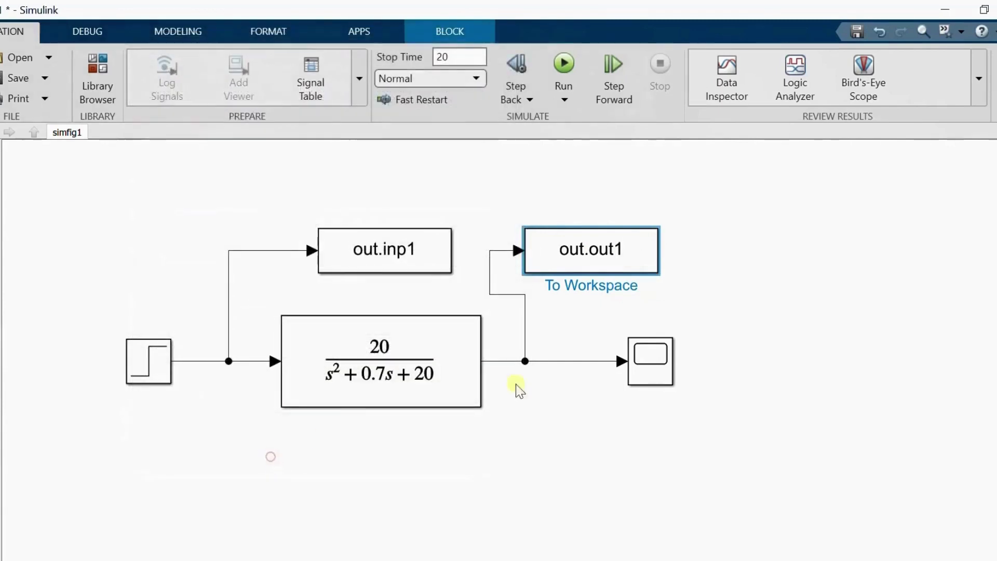
Step: Save the simfig1 model and run the simulation with both To Workspace blocks connected
{"action": "left_click", "coordinate": [837, 335]}
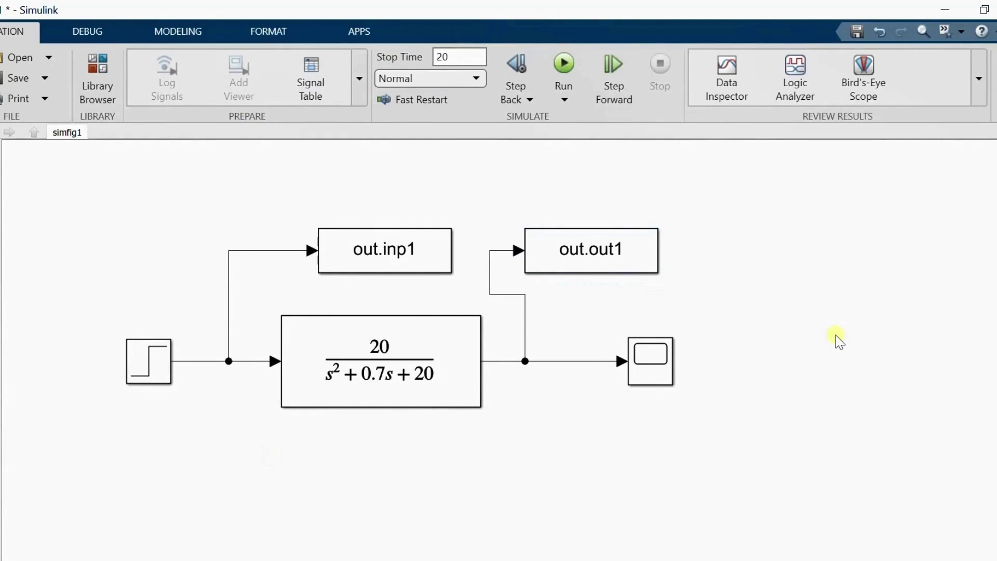
{"action": "left_click", "coordinate": [616, 83]}
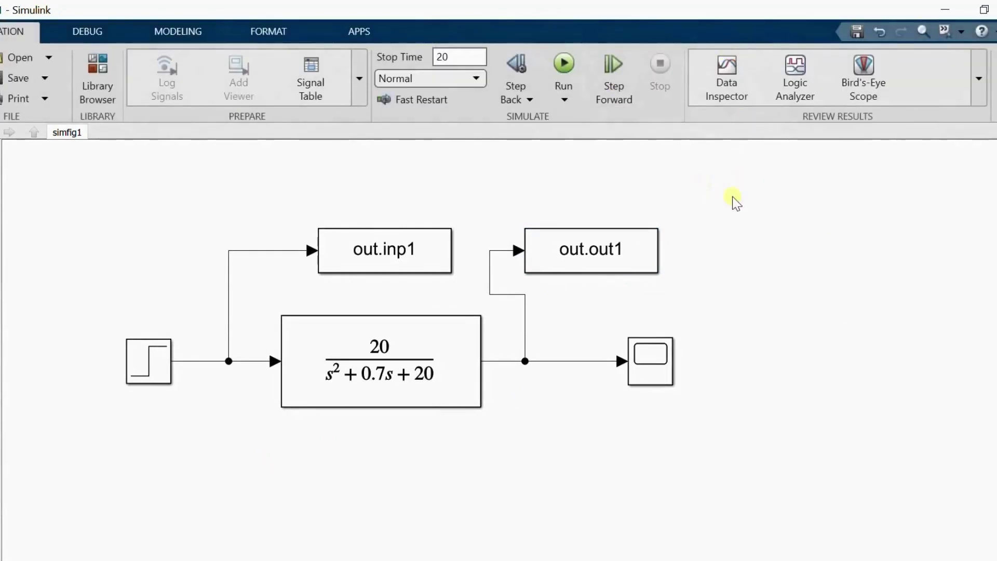
{"action": "left_click", "coordinate": [564, 65]}
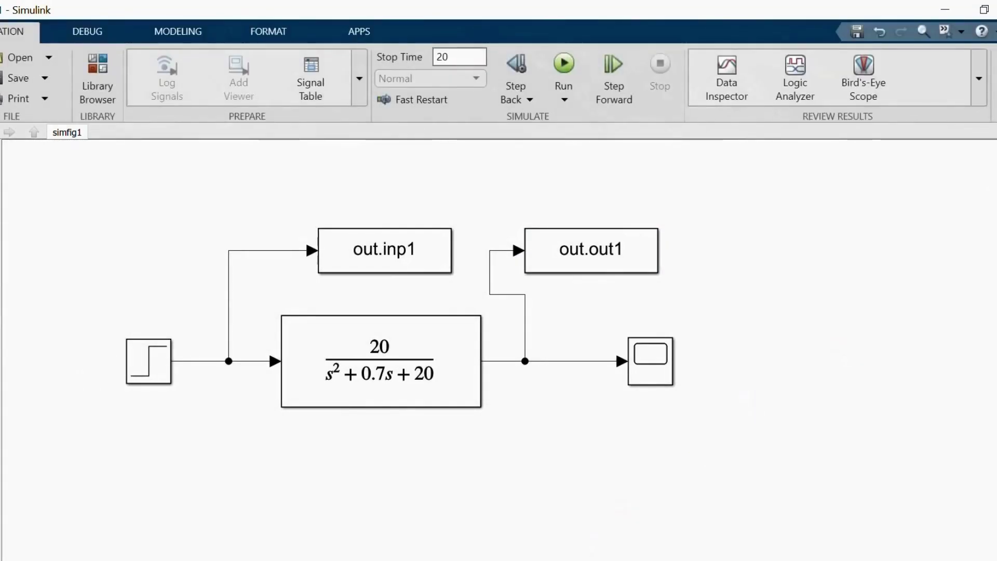
Step: Switch to the MATLAB Command Window and display the contents of the simulation output variable out
{"action": "left_click", "coordinate": [492, 496]}
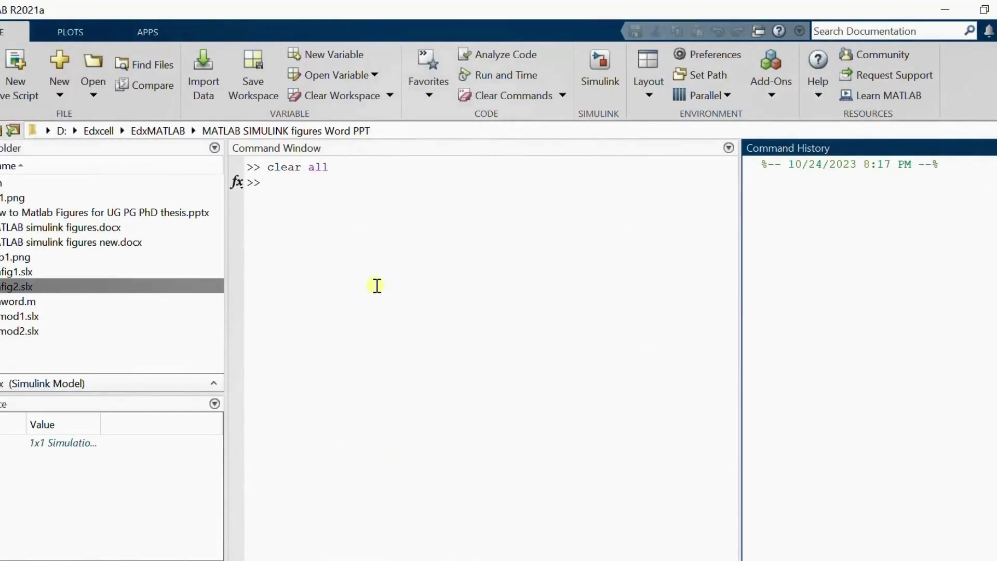
{"action": "left_click", "coordinate": [320, 213]}
{"action": "type", "text": "out"}
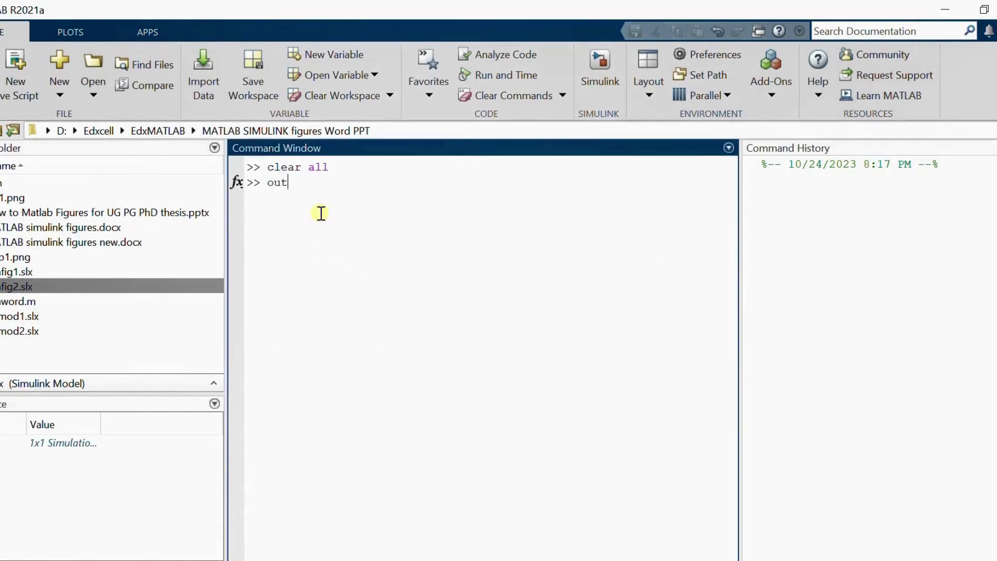
{"action": "key", "text": "Return"}
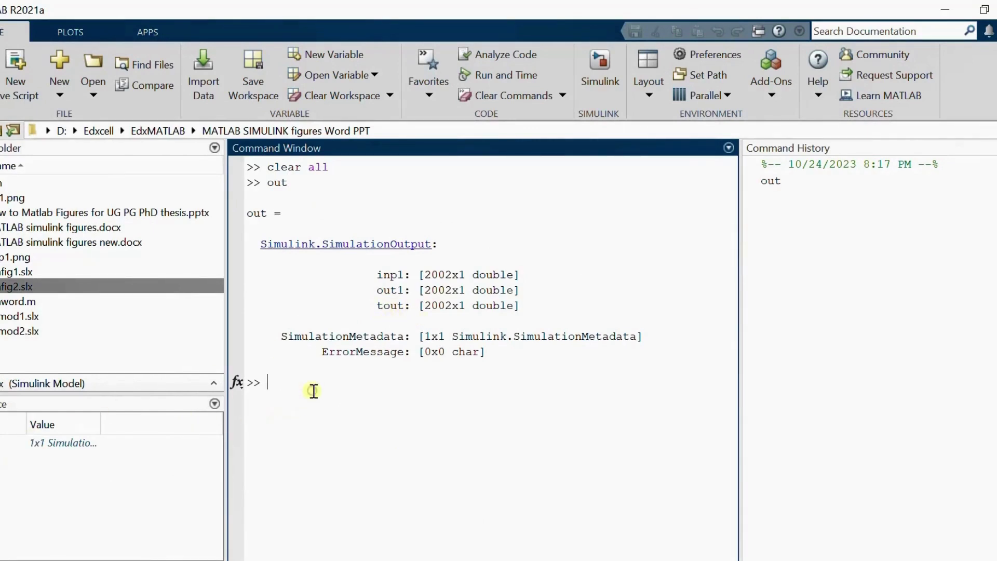
Step: Run plot(out.tout,out.inp1,'r:',out.tout,out.out1,'b') in the Command Window to plot the step input and output against time
{"action": "type", "text": "plot(out"}
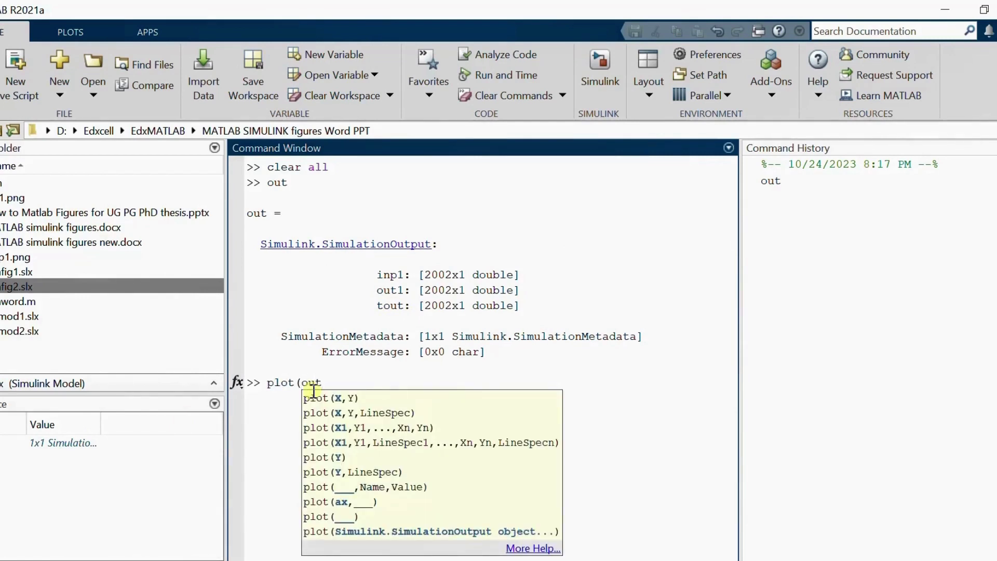
{"action": "type", "text": ".tout,in"}
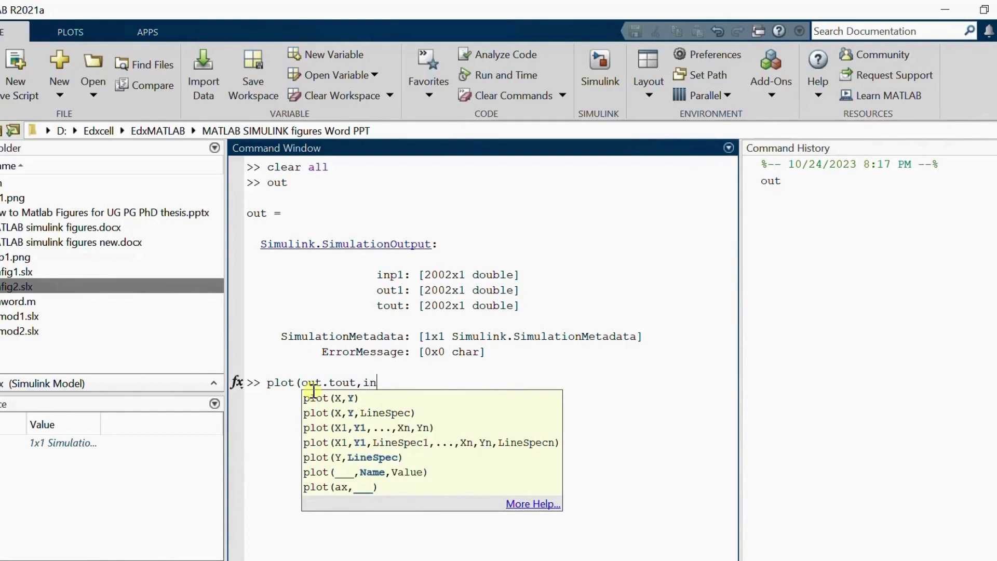
{"action": "key", "text": "BackSpace"}
{"action": "key", "text": "BackSpace"}
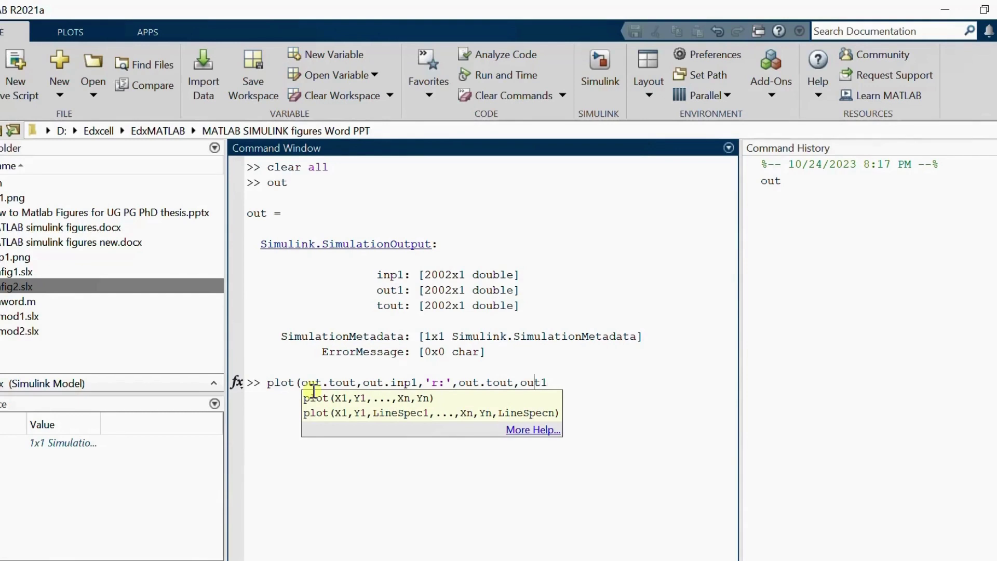
{"action": "type", "text": "out.out1,'b')"}
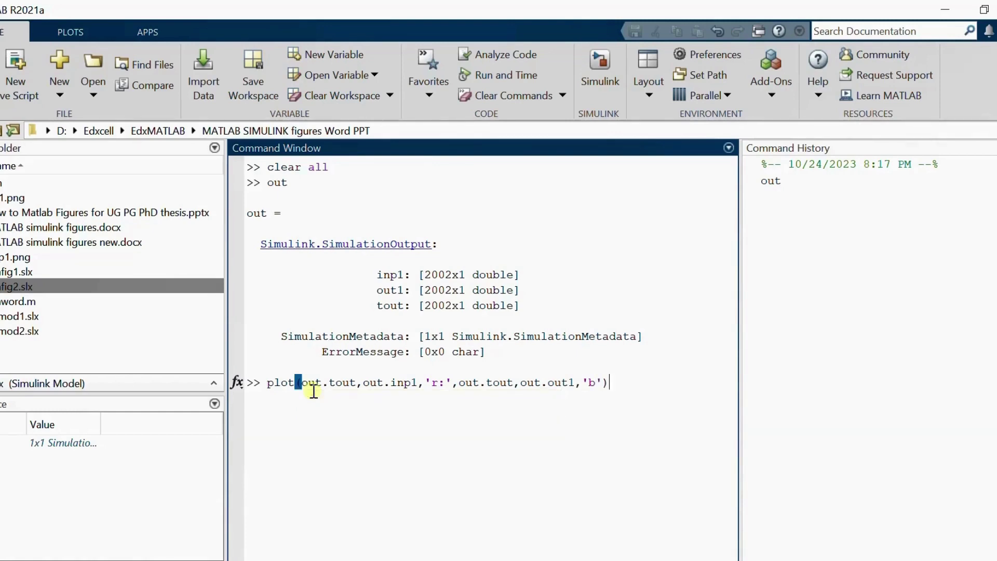
{"action": "key", "text": "Return"}
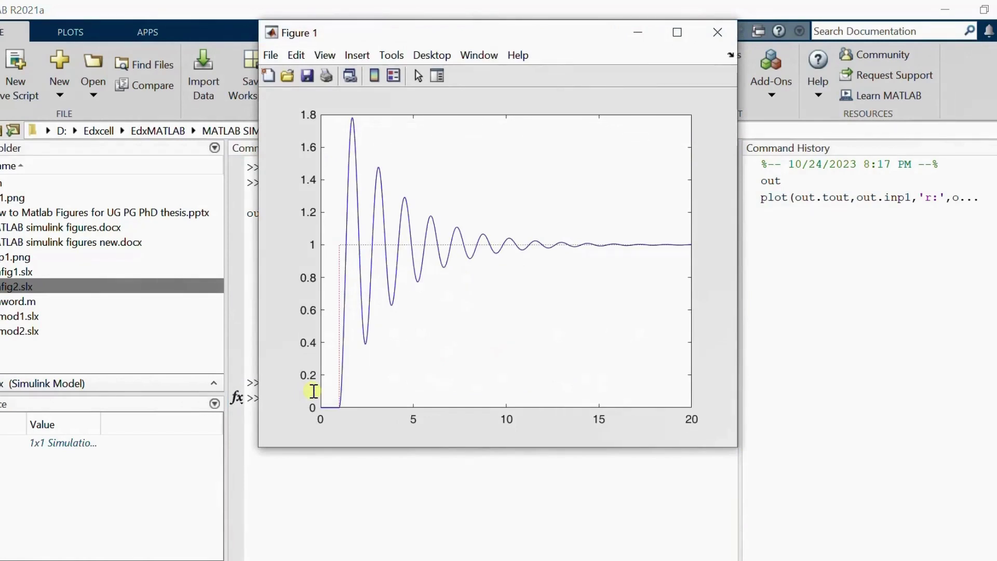
Step: Copy the plotted figure and paste it under the "Plot in MATLAB command window" heading in the Word document
{"action": "left_click", "coordinate": [297, 55]}
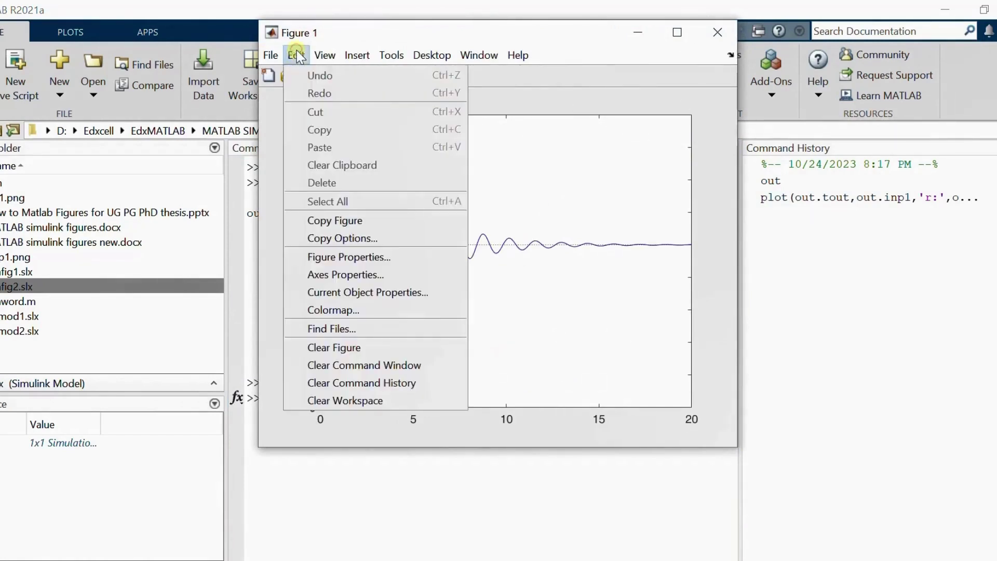
{"action": "left_click", "coordinate": [338, 221]}
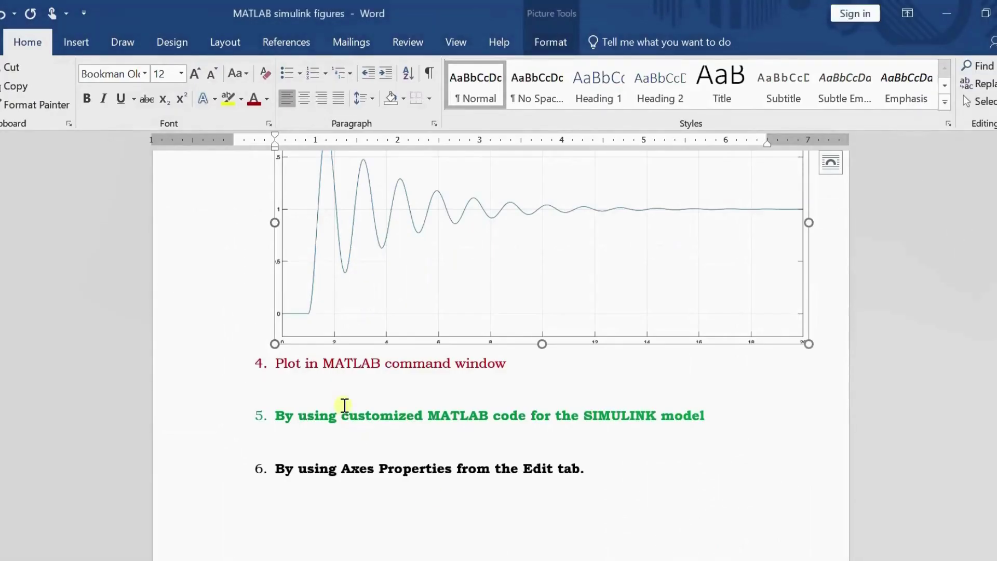
{"action": "left_click", "coordinate": [345, 401]}
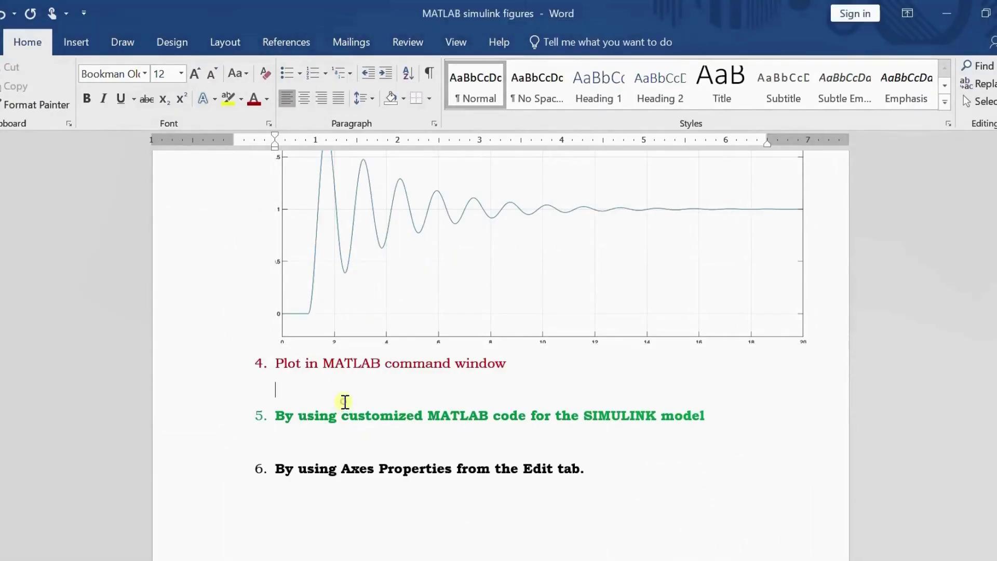
{"action": "key", "text": "ctrl+v"}
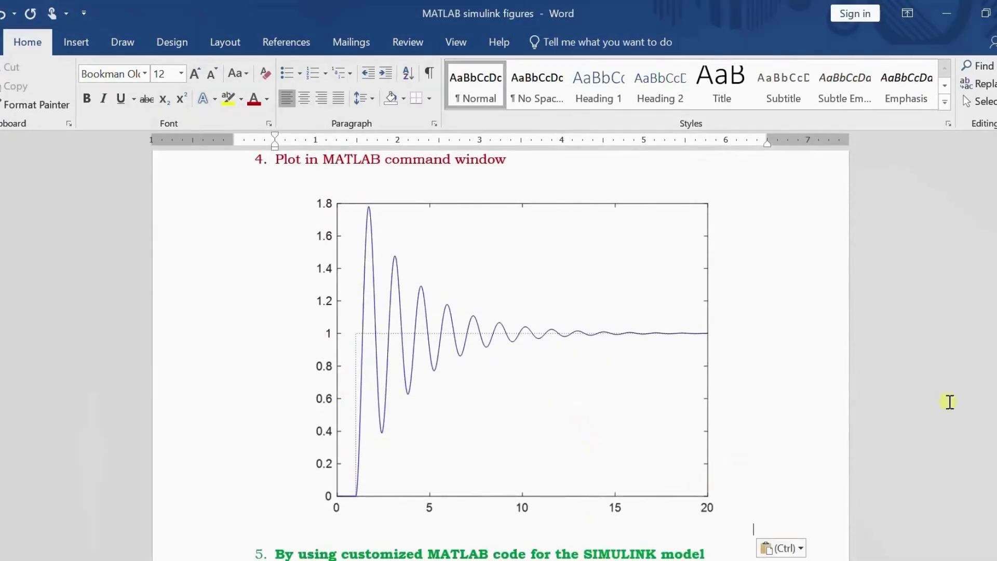
{"action": "scroll", "coordinate": [540, 353], "scroll_direction": "up", "scroll_amount": 3}
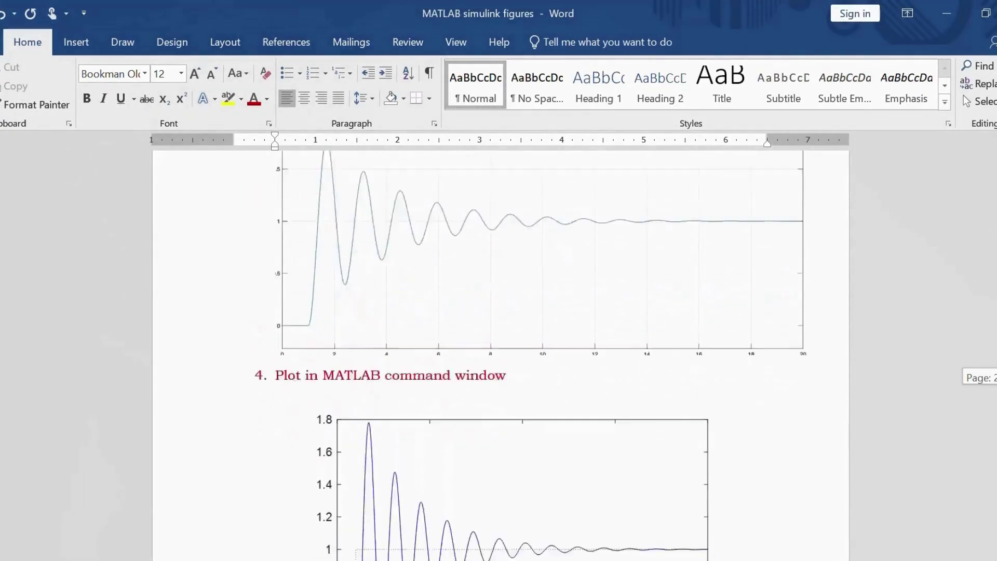
{"action": "scroll", "coordinate": [918, 452], "scroll_direction": "down", "scroll_amount": 10}
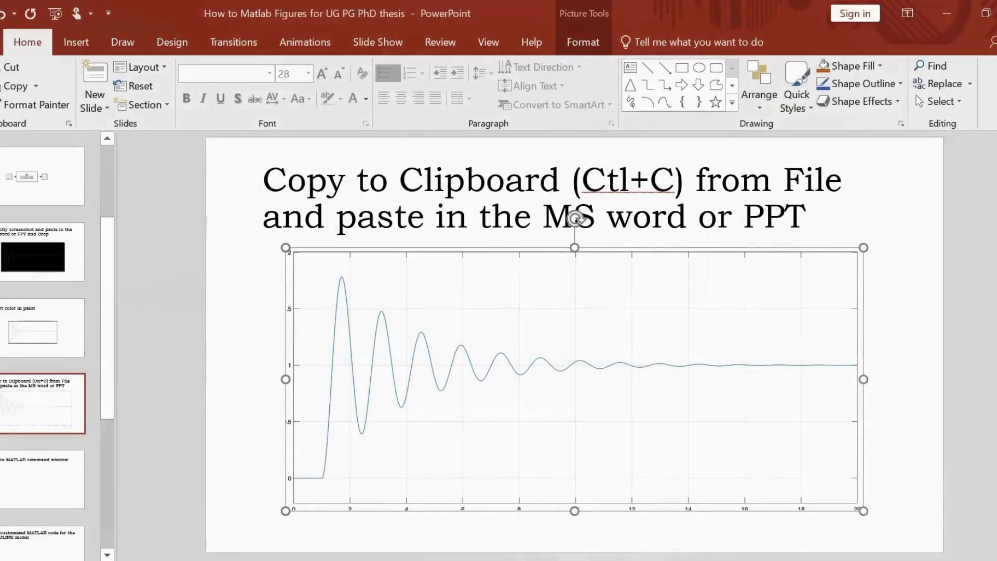
Step: Switch to PowerPoint and paste the copied figure into the content area of the "Plot in MATLAB command window" slide
{"action": "left_click", "coordinate": [62, 488]}
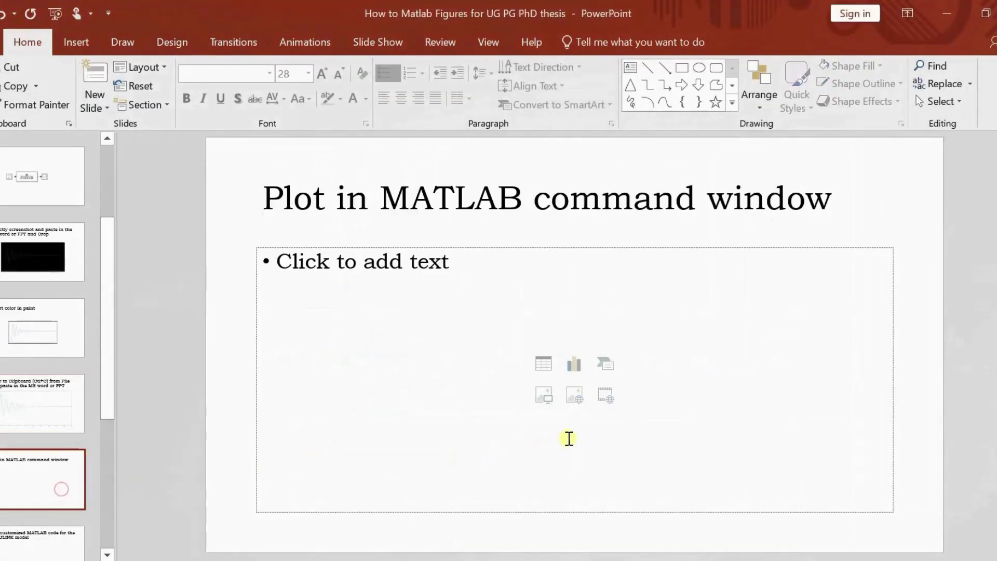
{"action": "left_click", "coordinate": [572, 438]}
{"action": "key", "text": "ctrl+v"}
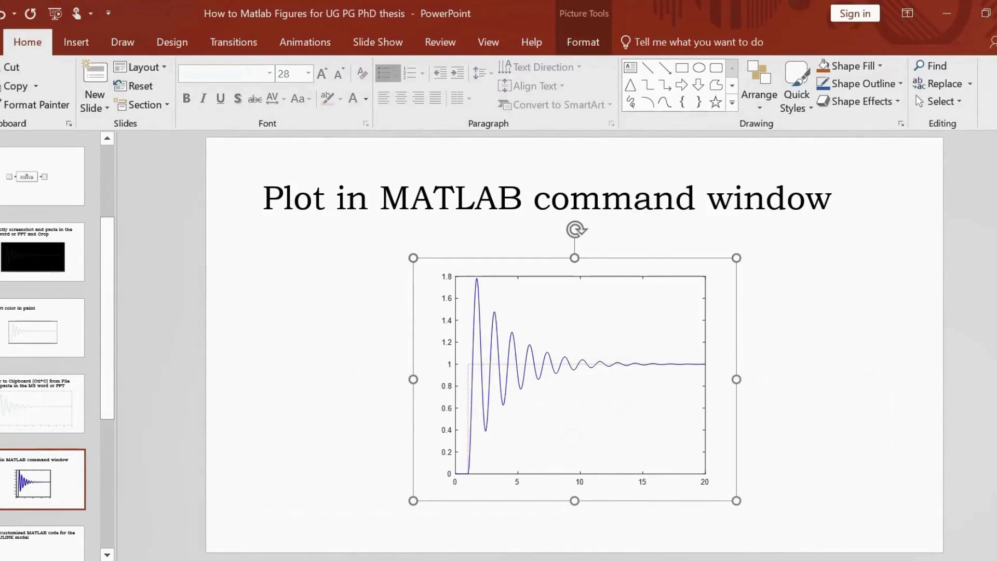
{"action": "left_click_drag", "start_coordinate": [994, 358], "coordinate": [994, 332]}
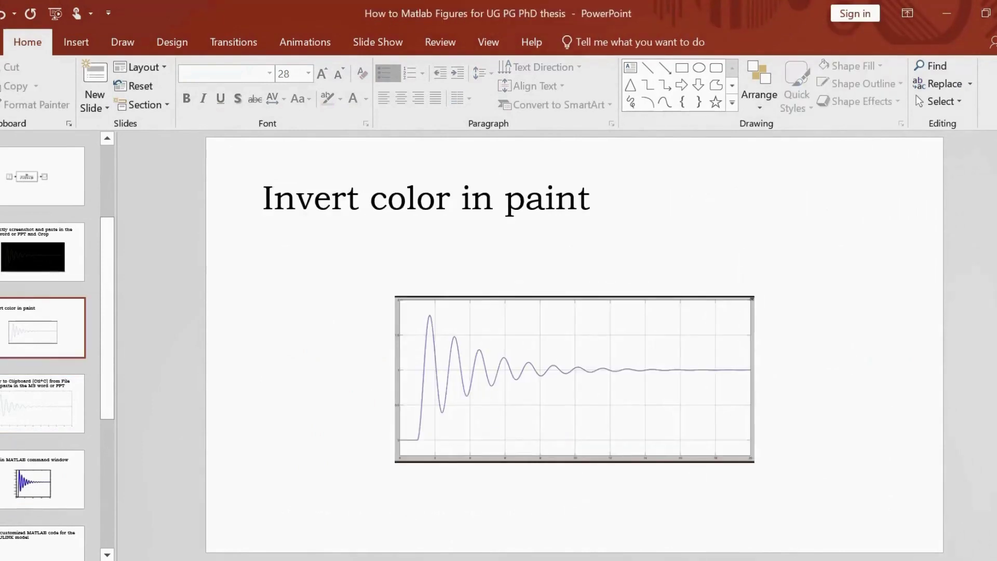
{"action": "left_click_drag", "start_coordinate": [995, 291], "coordinate": [995, 288]}
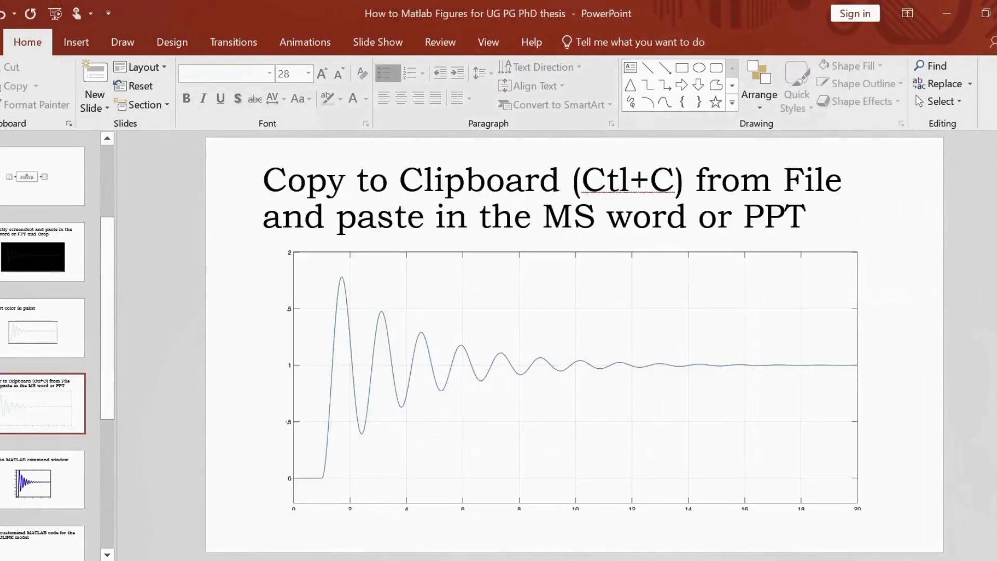
Step: Return to the MATLAB desktop and open the simword.m script from the current folder
{"action": "key", "text": "alt+Tab"}
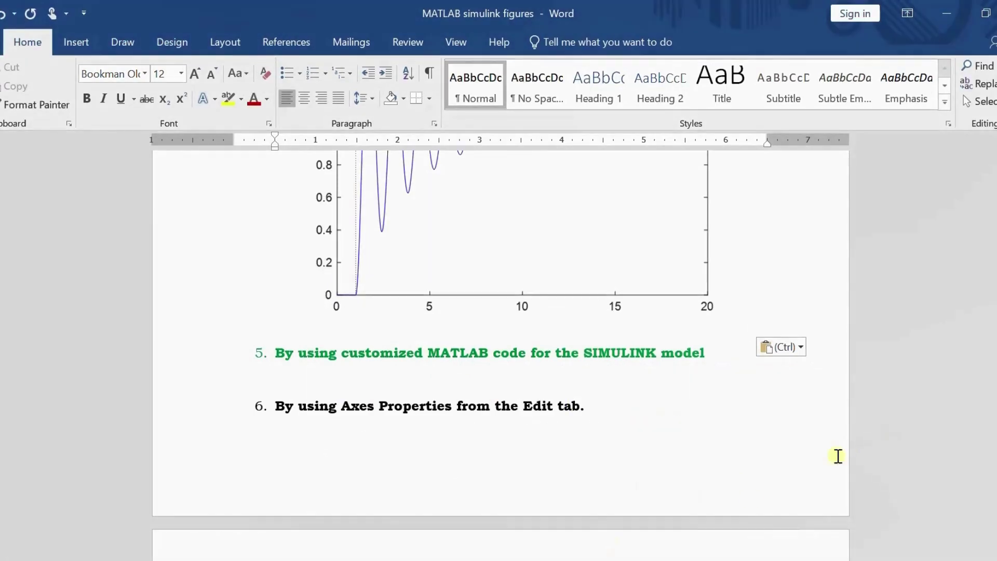
{"action": "key", "text": "alt+Tab"}
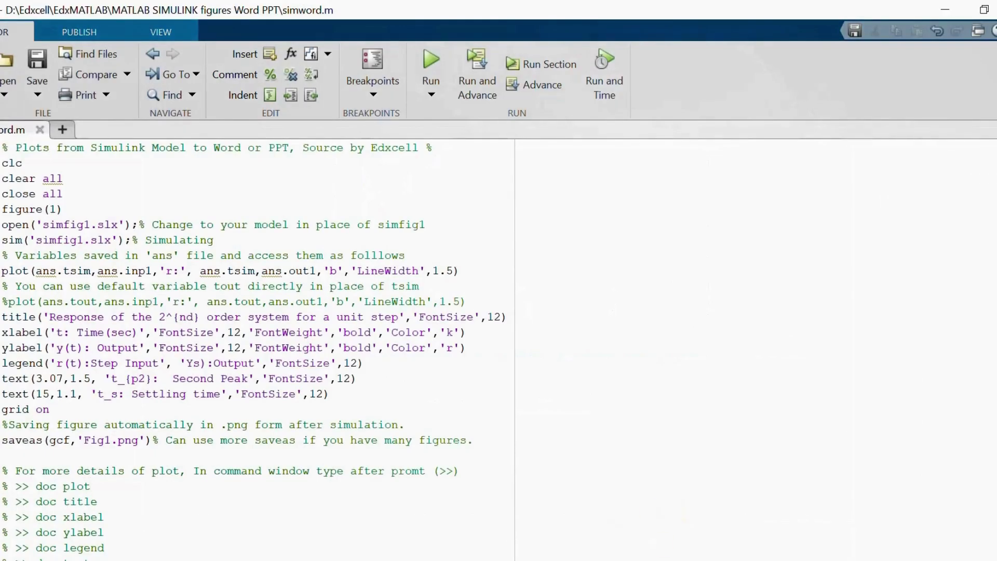
{"action": "key", "text": "alt+Tab"}
{"action": "key", "text": "alt+Tab"}
{"action": "key", "text": "alt+Tab"}
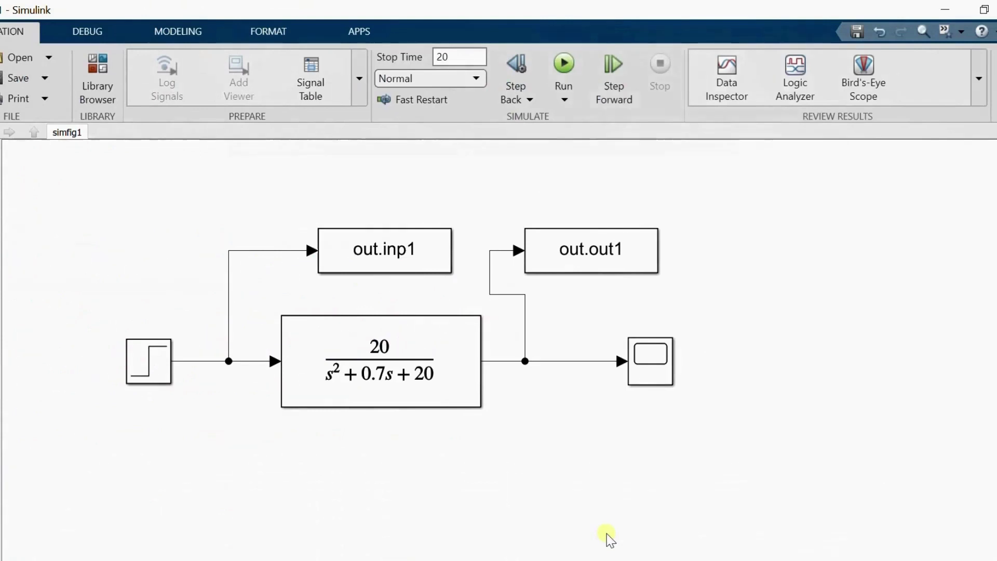
{"action": "key", "text": "alt+Tab"}
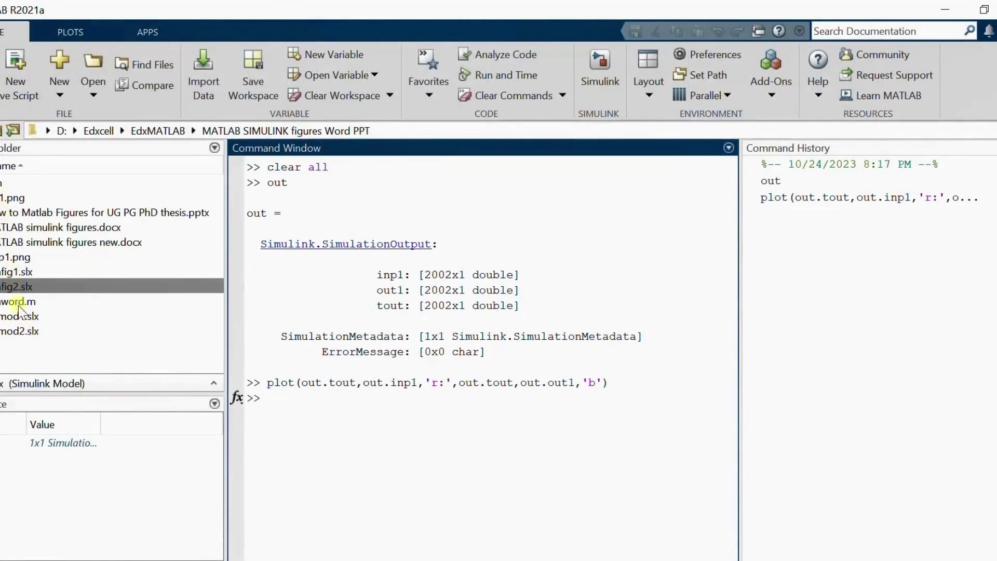
{"action": "left_click", "coordinate": [82, 333]}
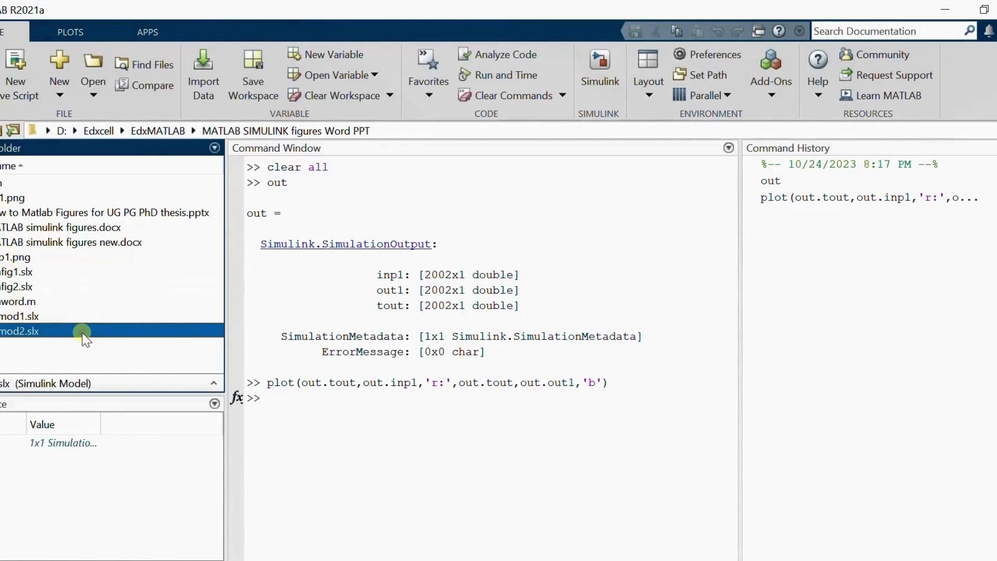
{"action": "double_click", "coordinate": [18, 301]}
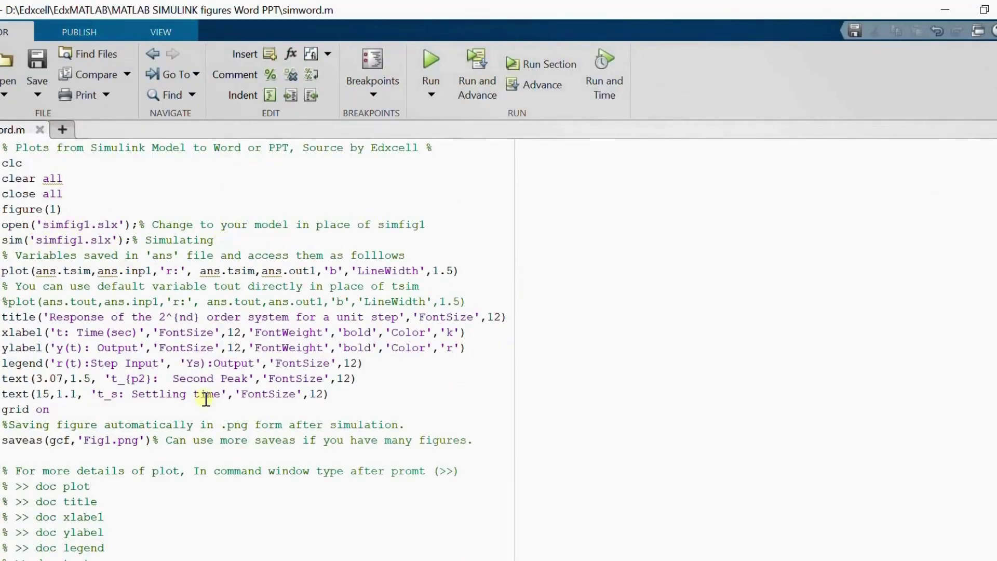
Step: Check the simfig1 model and the To Workspace block in the Sinks library of the Simulink Library Browser
{"action": "key", "text": "F5"}
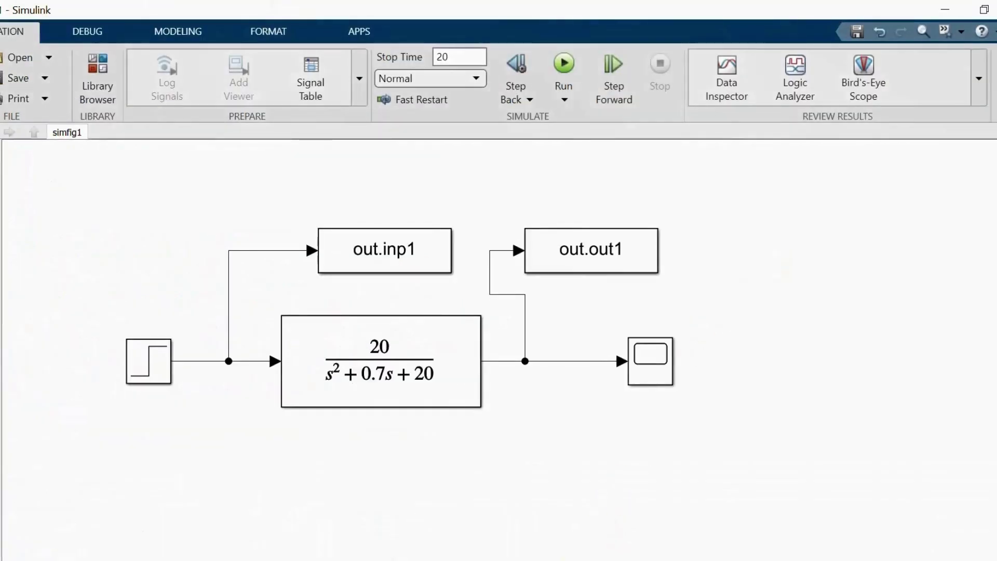
{"action": "key", "text": "ctrl+shift+l"}
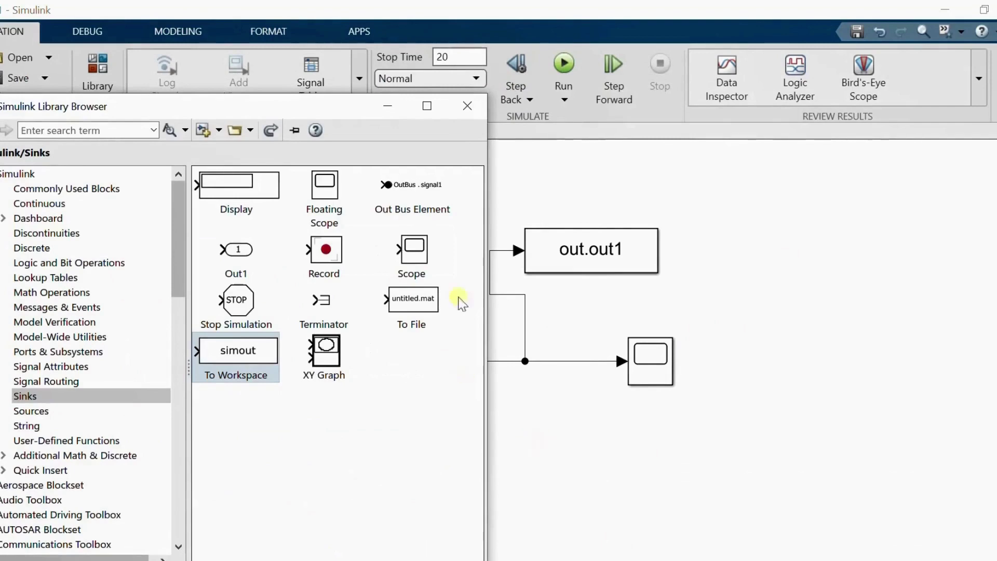
{"action": "left_click", "coordinate": [464, 108]}
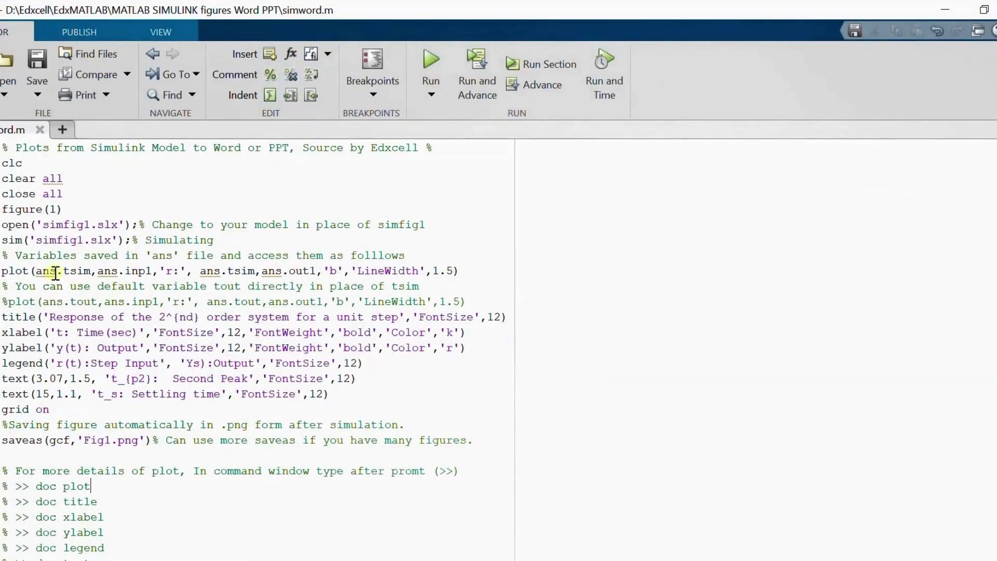
Step: Set the variable prefix of the first argument in the uncommented plot line of simword.m to out
{"action": "left_click", "coordinate": [56, 270]}
{"action": "key", "text": "BackSpace"}
{"action": "key", "text": "BackSpace"}
{"action": "key", "text": "BackSpace"}
{"action": "type", "text": "out"}
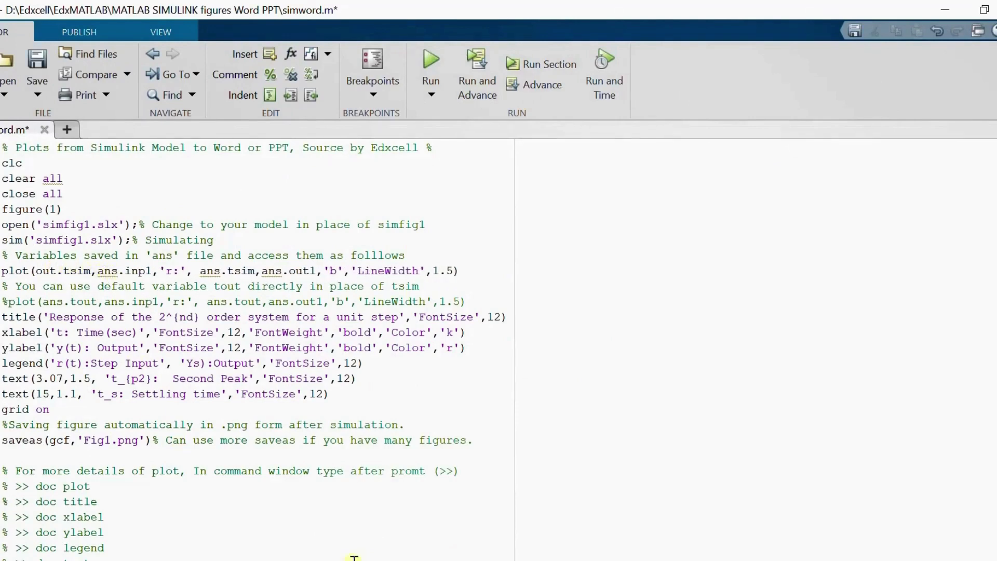
Step: Check the output variable names in the Command Window and set the field of the plot line's first argument to tout
{"action": "key", "text": "alt+Tab"}
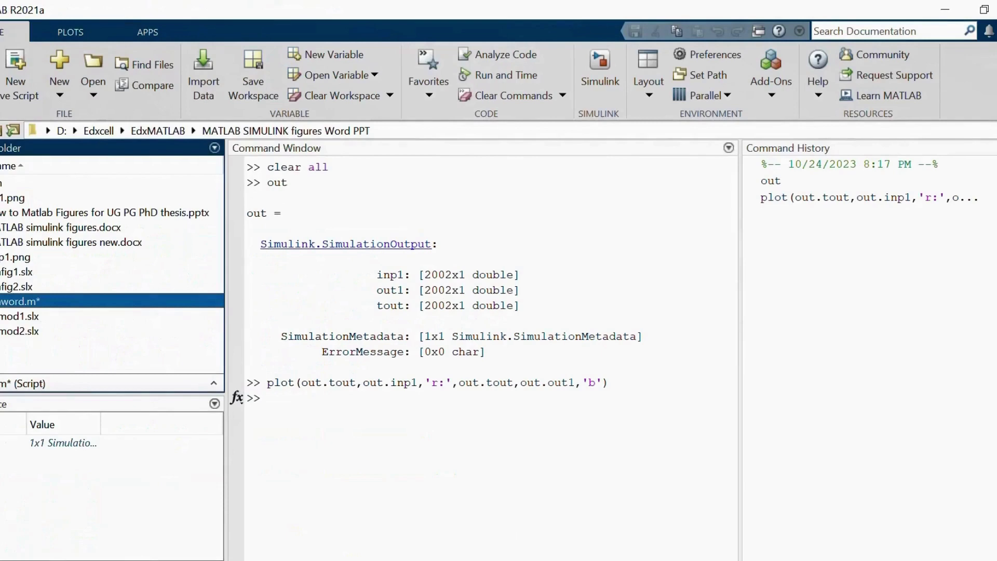
{"action": "key", "text": "alt+Tab"}
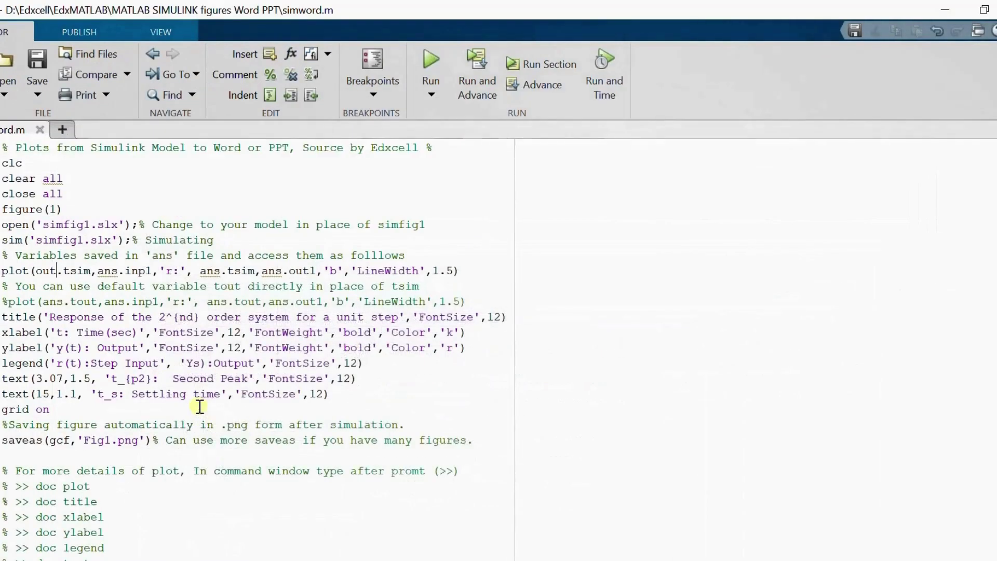
{"action": "left_click", "coordinate": [90, 274]}
{"action": "key", "text": "BackSpace"}
{"action": "key", "text": "BackSpace"}
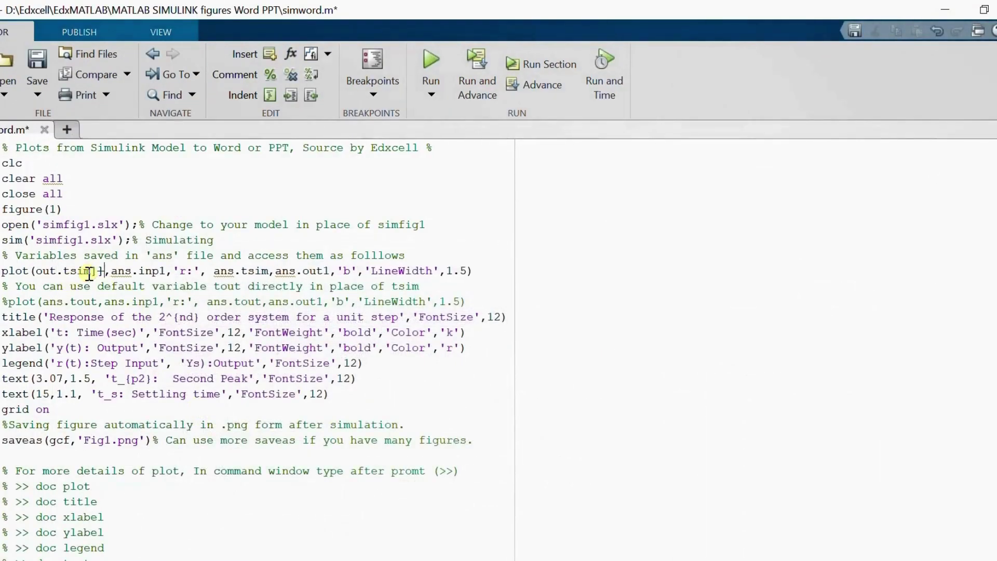
{"action": "key", "text": "BackSpace"}
{"action": "type", "text": "out"}
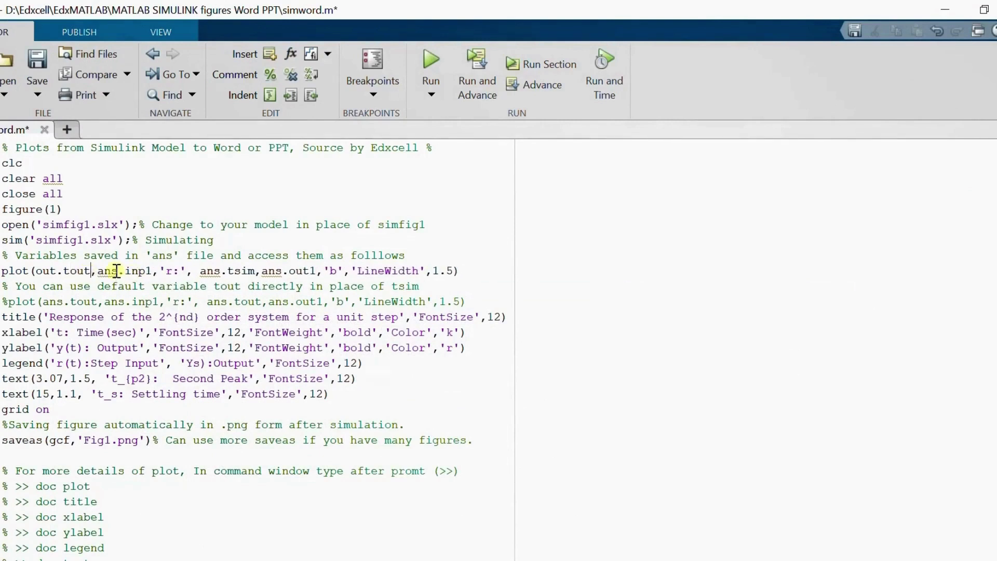
Step: Change the variable prefix of inp1 in the uncommented plot line to out
{"action": "left_click", "coordinate": [117, 270]}
{"action": "key", "text": "BackSpace"}
{"action": "key", "text": "BackSpace"}
{"action": "key", "text": "BackSpace"}
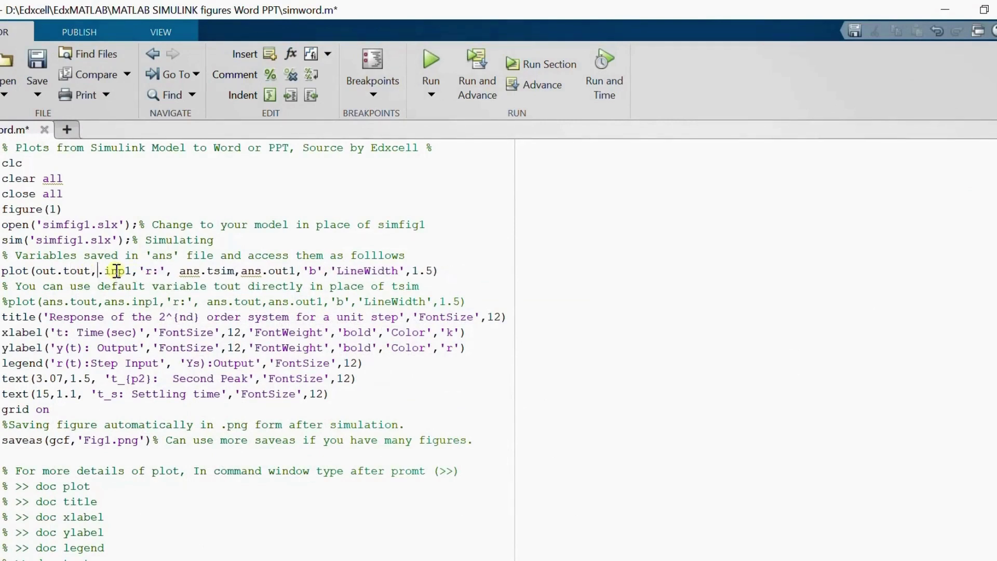
{"action": "type", "text": "out"}
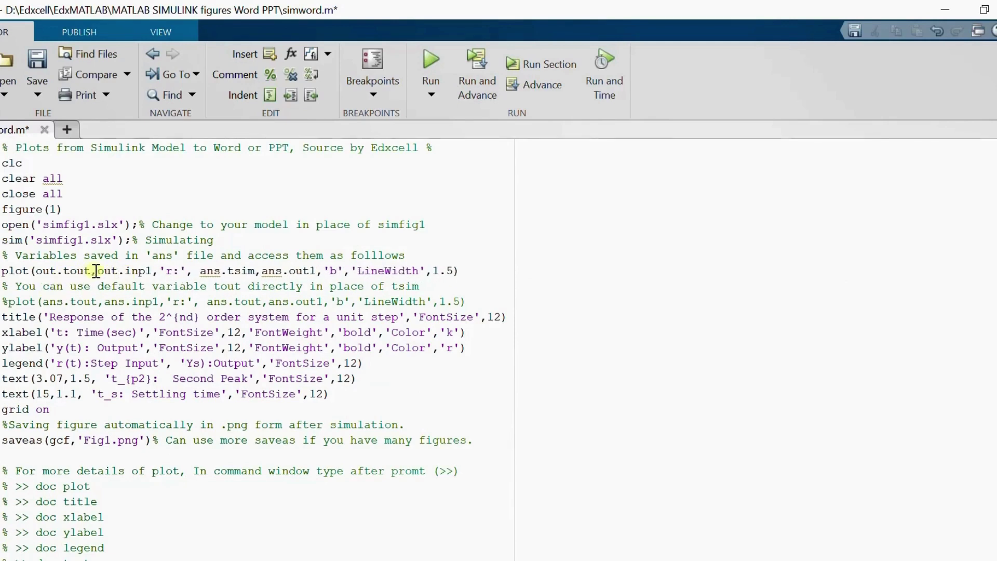
Step: Restore the prefix of the plot line's first argument so that it reads ans.tout
{"action": "left_click", "coordinate": [57, 272]}
{"action": "key", "text": "BackSpace"}
{"action": "key", "text": "BackSpace"}
{"action": "key", "text": "BackSpace"}
{"action": "key", "text": "BackSpace"}
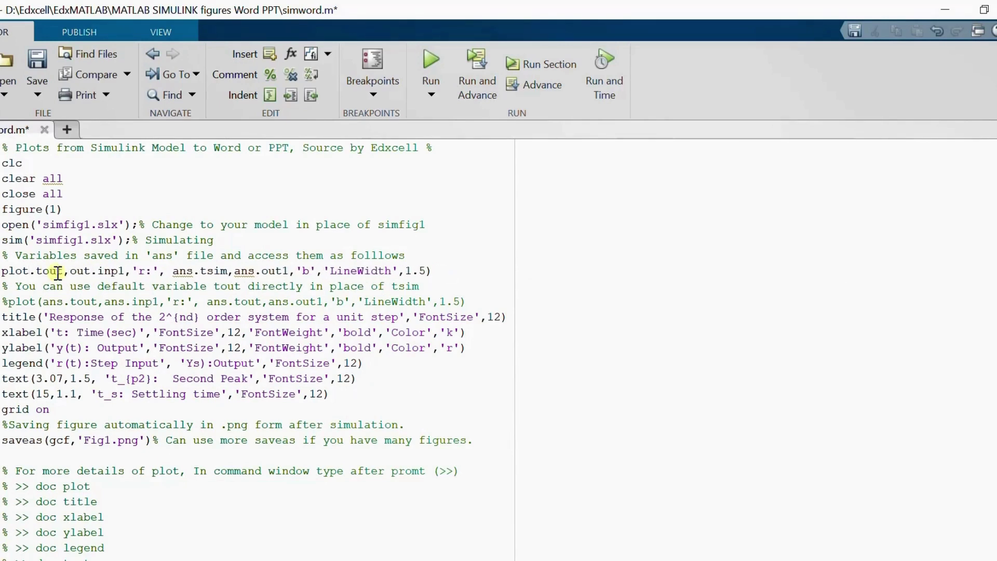
{"action": "type", "text": "(ans"}
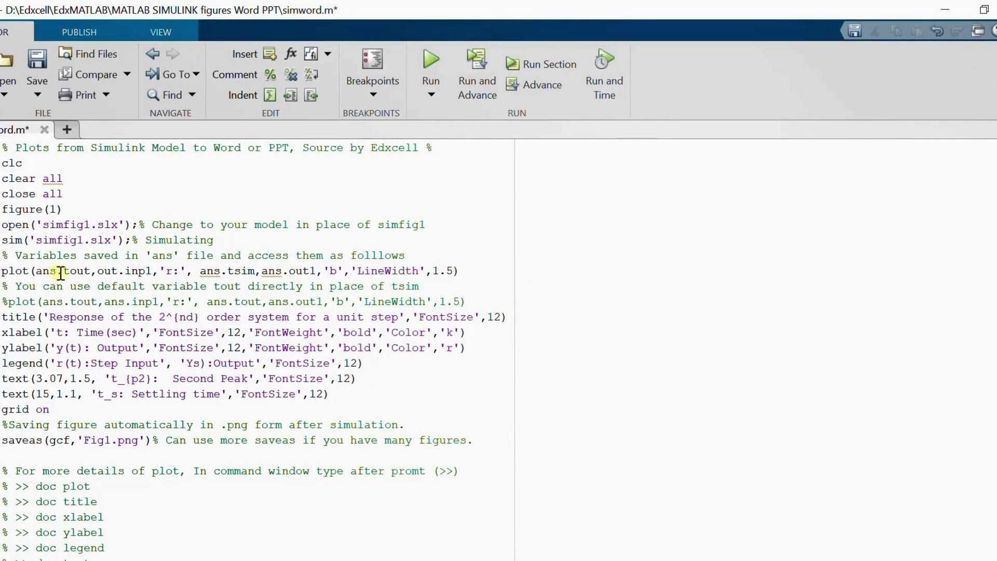
Step: Replace the variable prefix of the second time argument, tsim, in the uncommented plot line with out
{"action": "left_click", "coordinate": [118, 271]}
{"action": "double_click", "coordinate": [222, 268]}
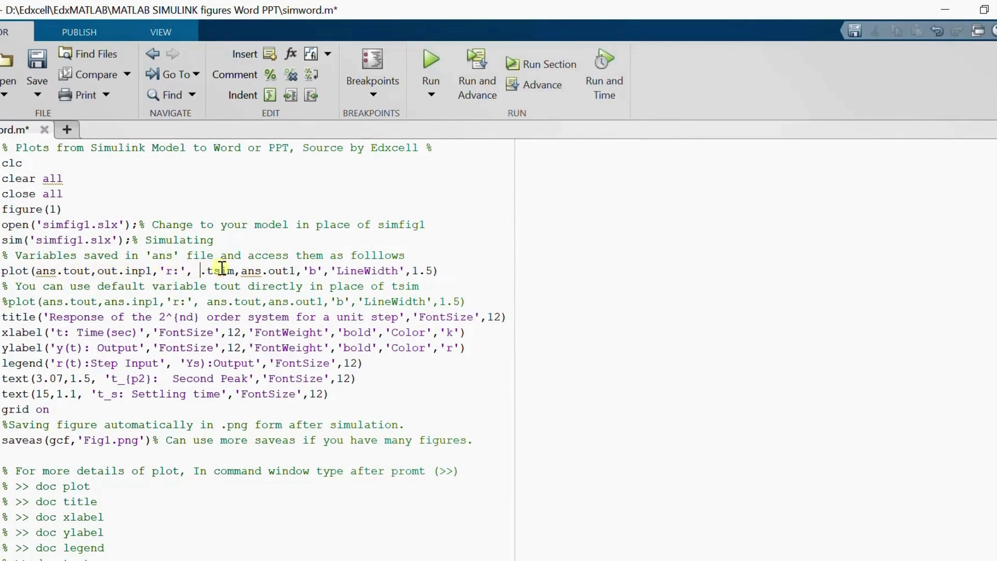
{"action": "type", "text": "out"}
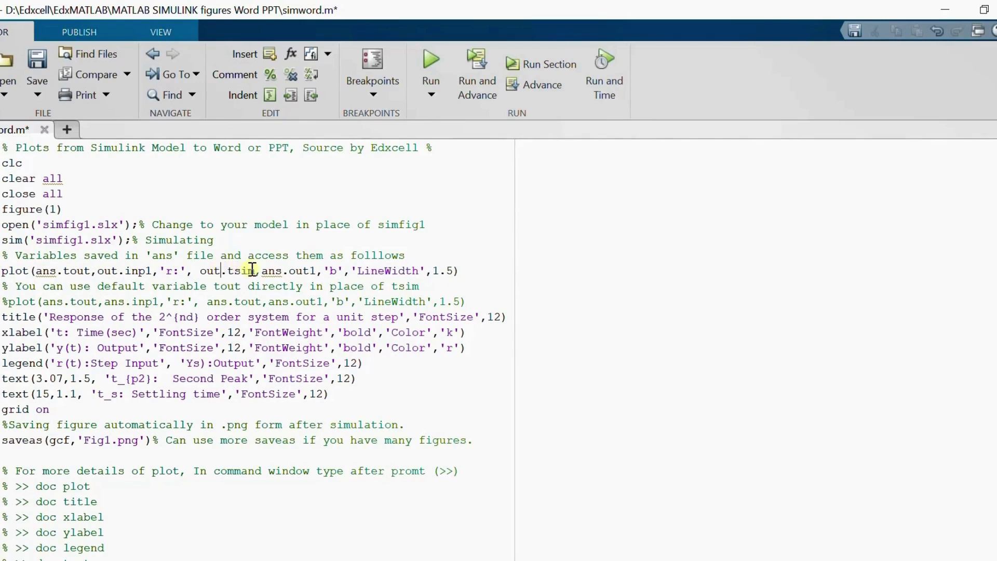
Step: Change the field of the second time argument in the uncommented plot line from tsim to tout
{"action": "key", "text": "BackSpace"}
{"action": "key", "text": "BackSpace"}
{"action": "key", "text": "BackSpace"}
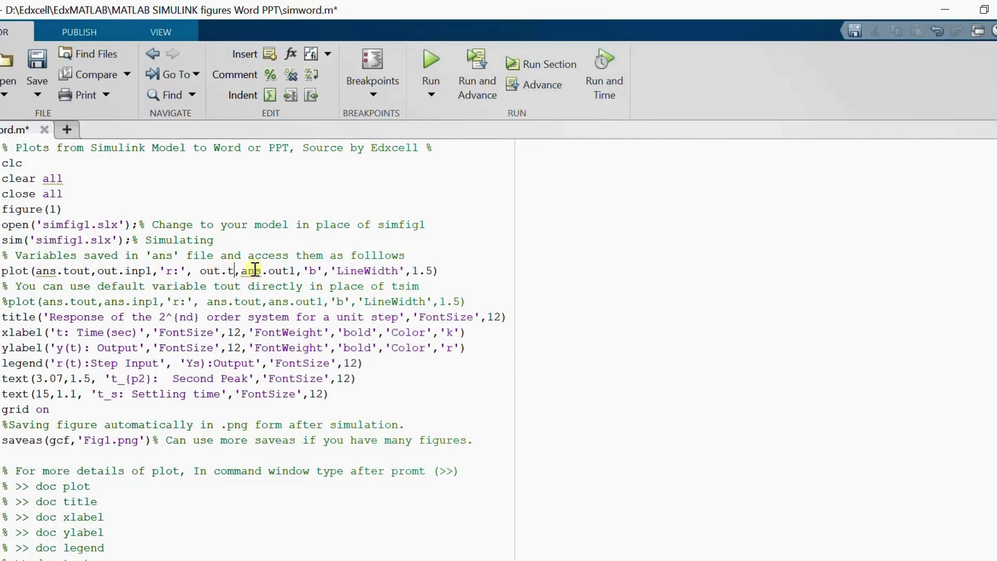
{"action": "type", "text": "out"}
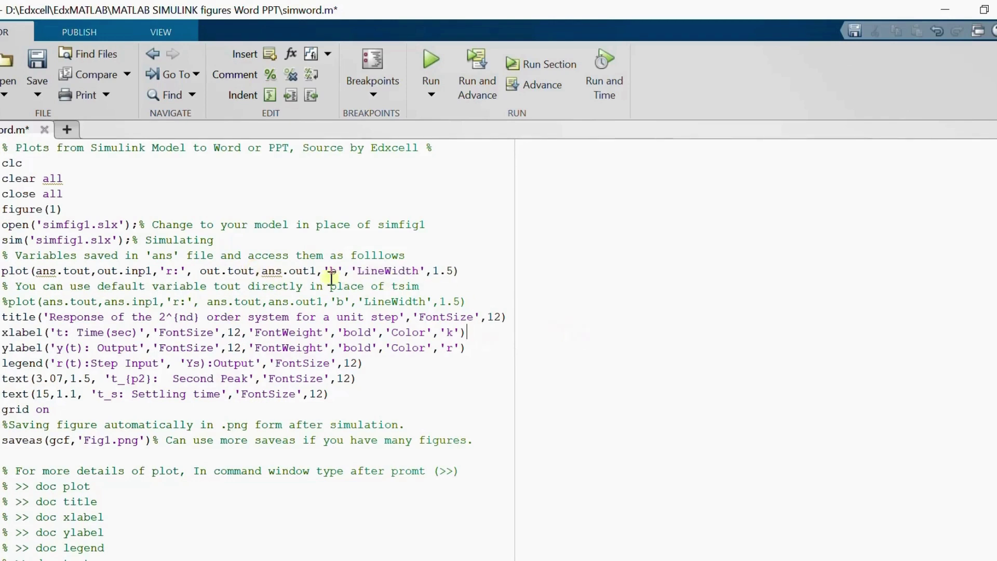
Step: Run the simword script, move the resulting Figure 1 window aside and bring up the simfig1 model behind it
{"action": "left_click", "coordinate": [431, 66]}
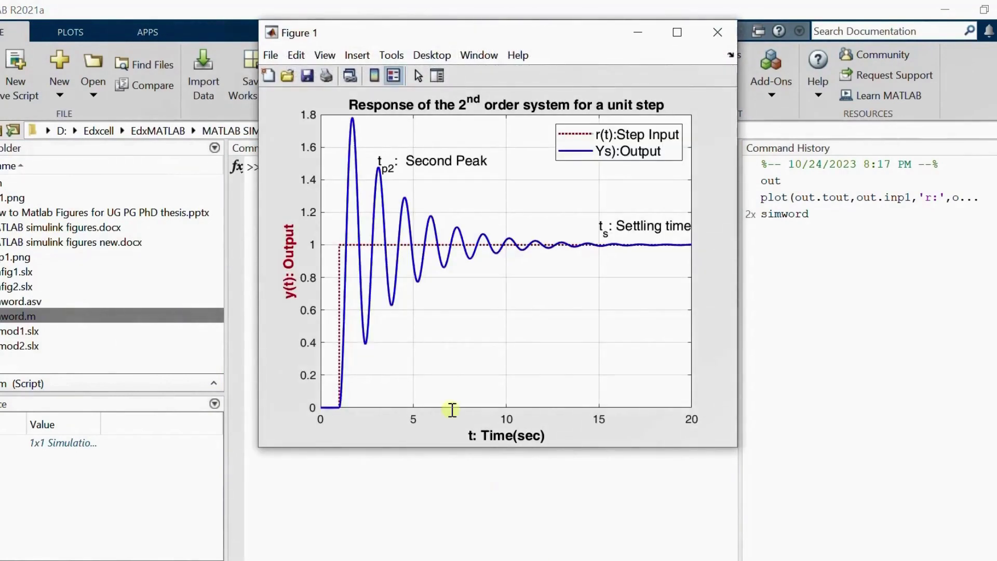
{"action": "left_click_drag", "start_coordinate": [519, 40], "coordinate": [759, 47]}
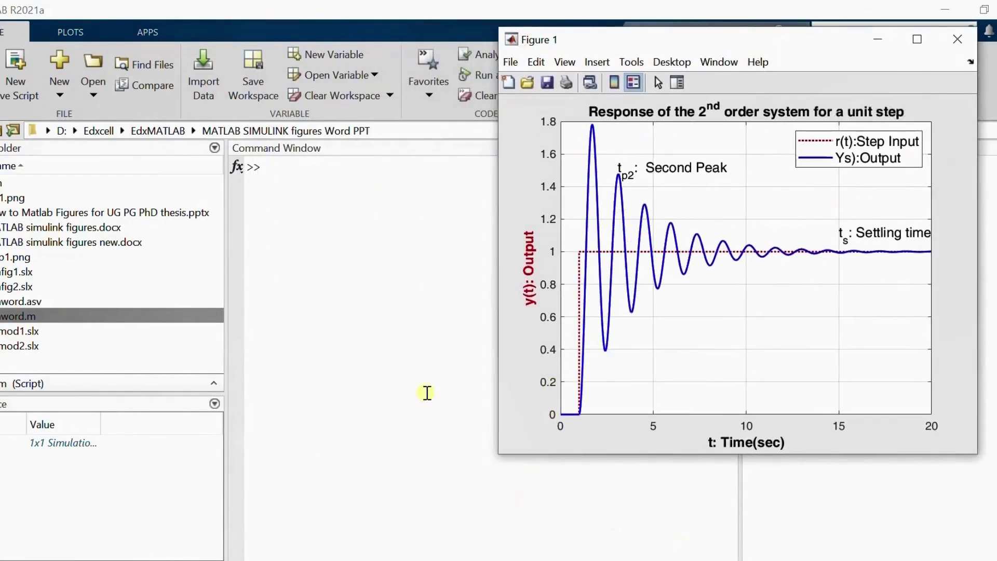
{"action": "left_click", "coordinate": [680, 542]}
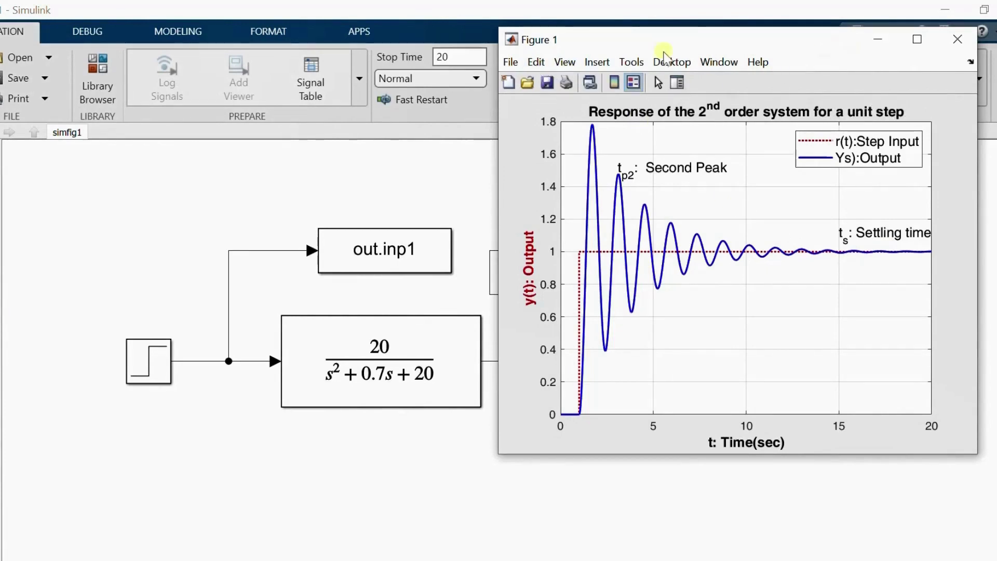
Step: Copy Figure 1 and paste it into the Word document under the heading about customized MATLAB code for the SIMULINK model
{"action": "left_click", "coordinate": [540, 63]}
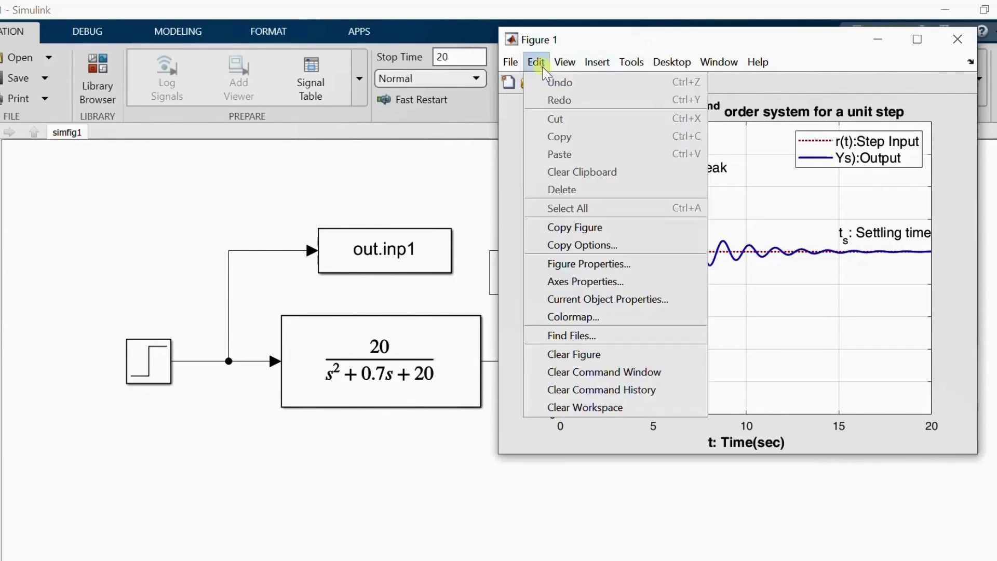
{"action": "left_click", "coordinate": [569, 229]}
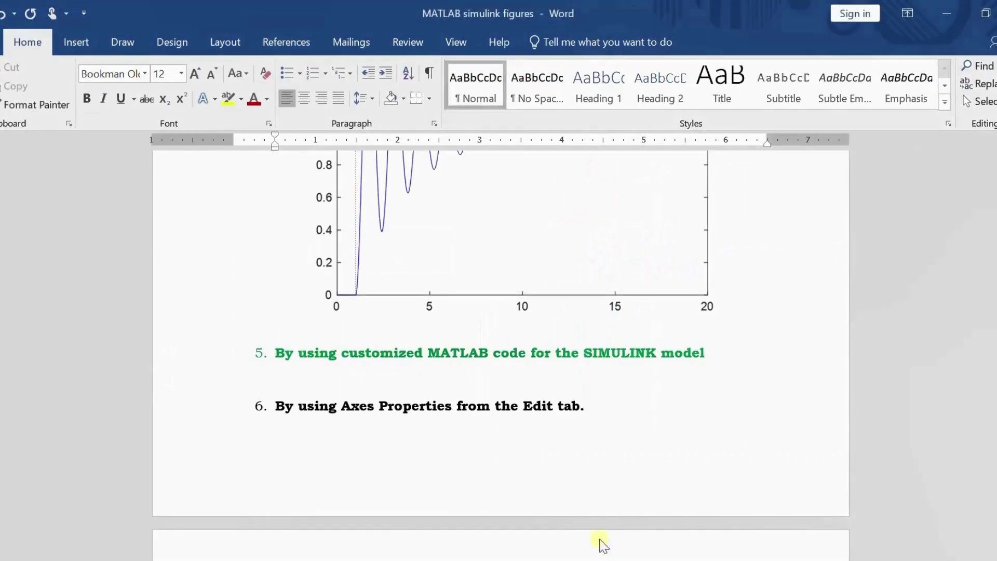
{"action": "left_click", "coordinate": [369, 373]}
{"action": "key", "text": "ctrl+v"}
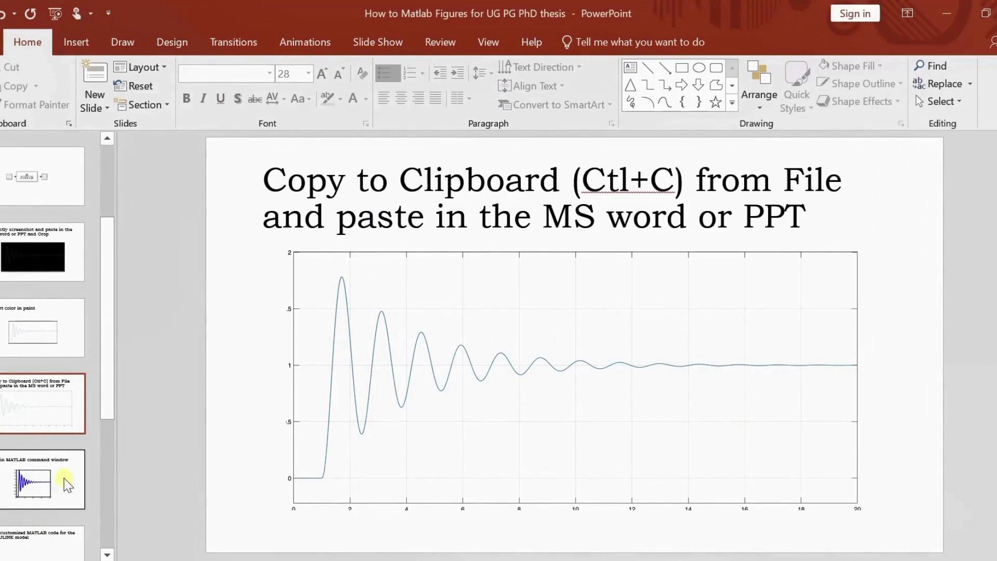
Step: Paste the copied figure into the content area of the PowerPoint slide titled "Use customized MATLAB code for the SIMULINK model"
{"action": "left_click", "coordinate": [67, 486]}
{"action": "left_click", "coordinate": [521, 405]}
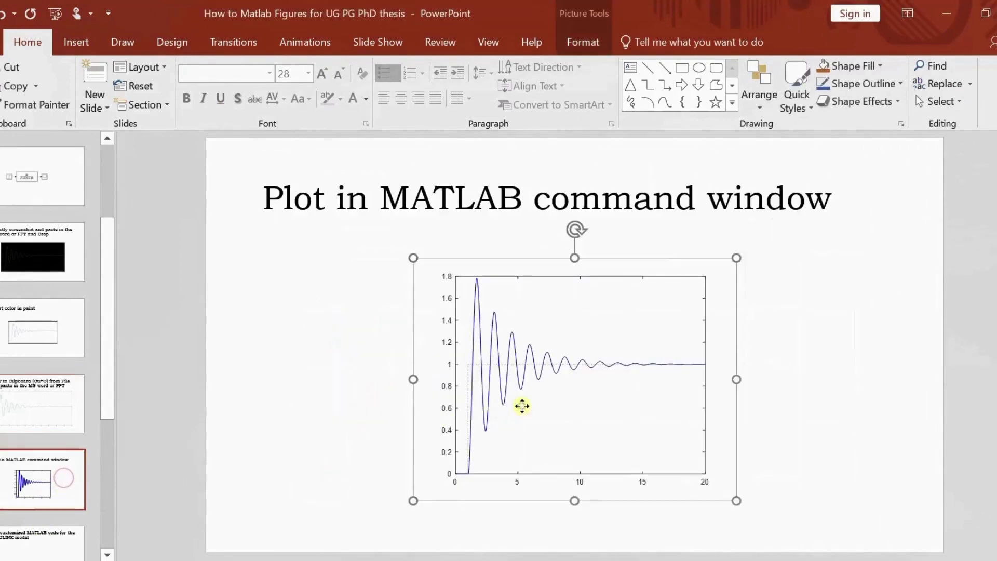
{"action": "left_click", "coordinate": [52, 538]}
{"action": "left_click", "coordinate": [765, 394]}
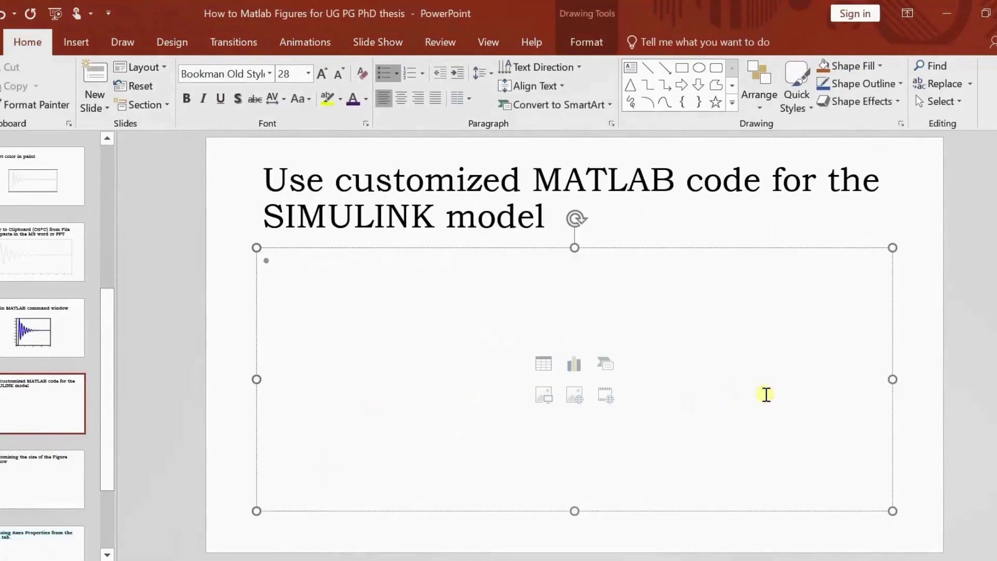
{"action": "key", "text": "ctrl+v"}
{"action": "left_click", "coordinate": [908, 398]}
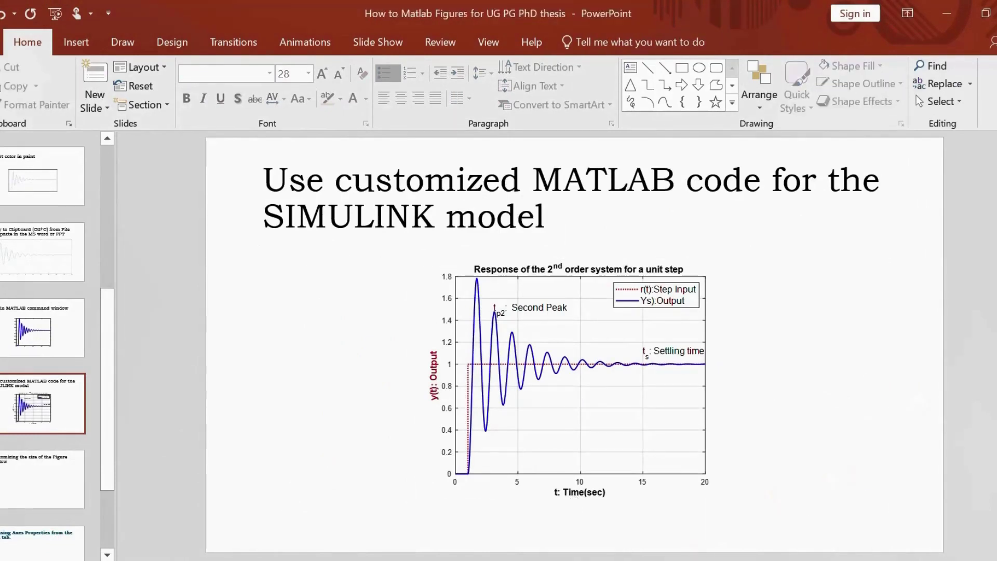
Step: Return to the Word document, bring the Figure 1 window in front of it and reduce the figure window's width and height
{"action": "key", "text": "alt+Tab"}
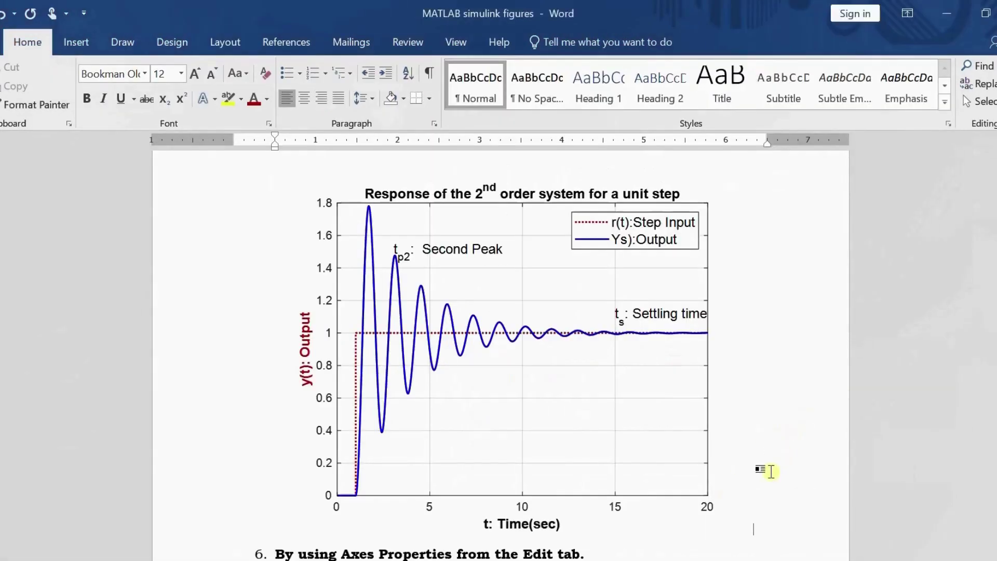
{"action": "left_click", "coordinate": [603, 457]}
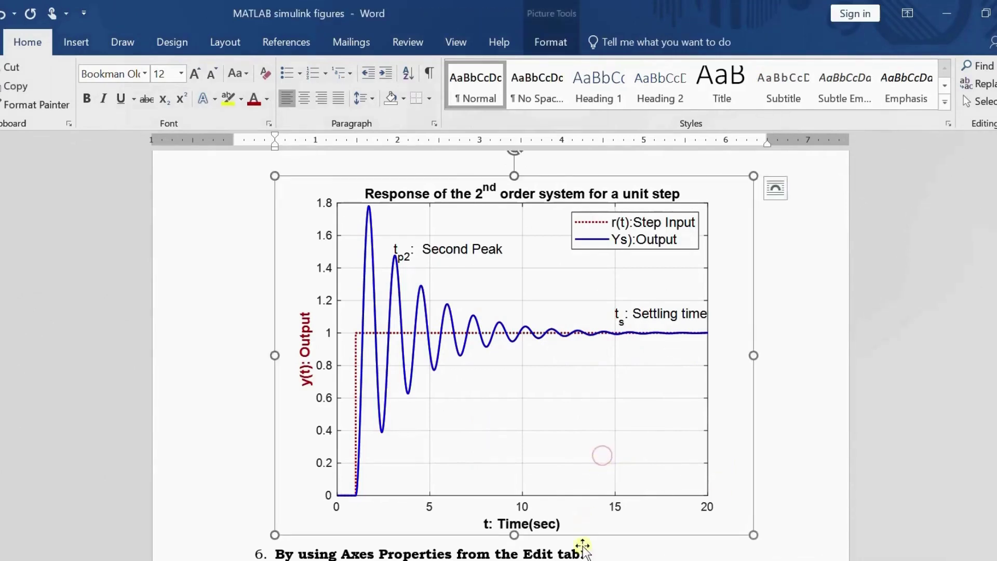
{"action": "key", "text": "alt+Tab"}
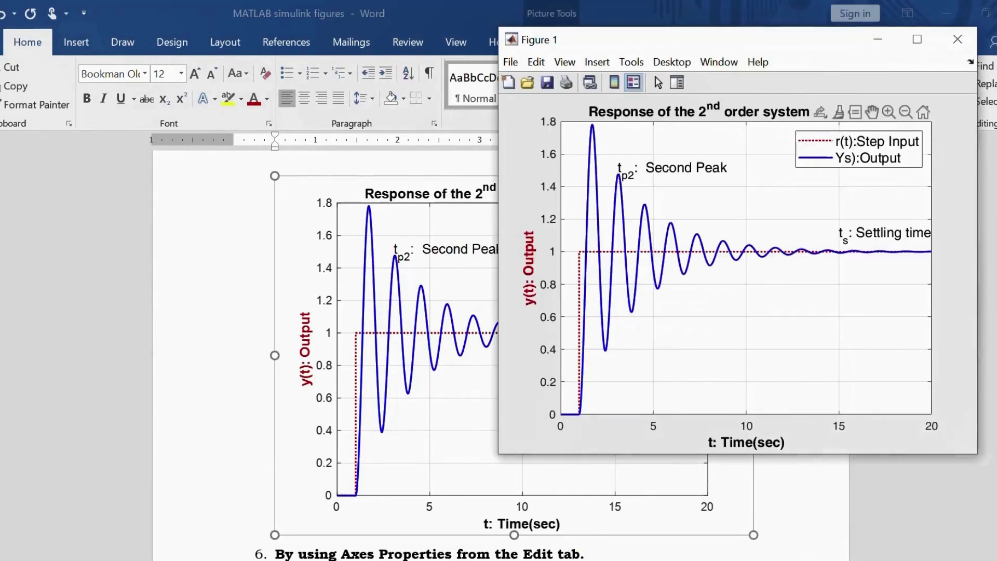
{"action": "left_click_drag", "start_coordinate": [765, 42], "coordinate": [571, 102]}
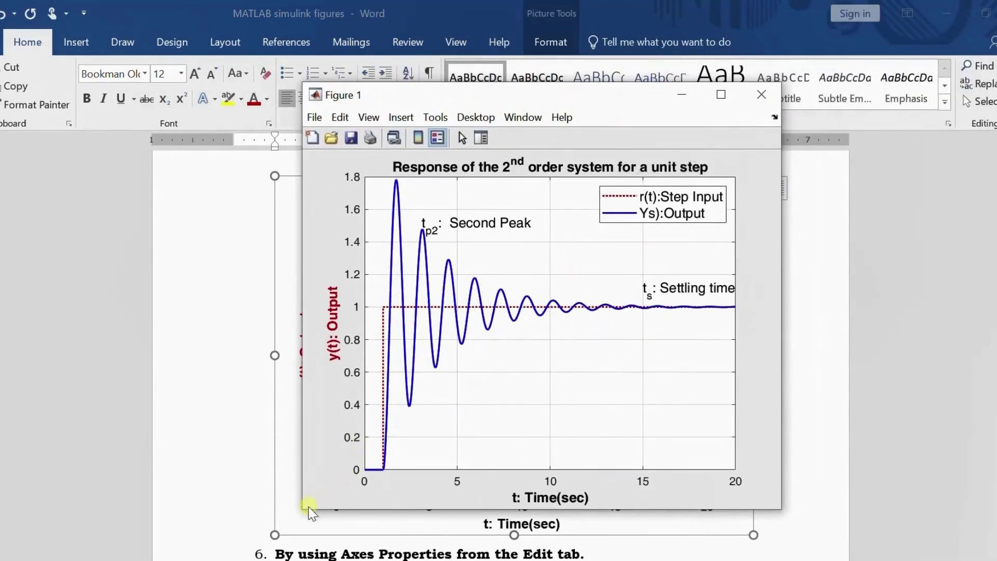
{"action": "left_click_drag", "start_coordinate": [305, 509], "coordinate": [387, 408]}
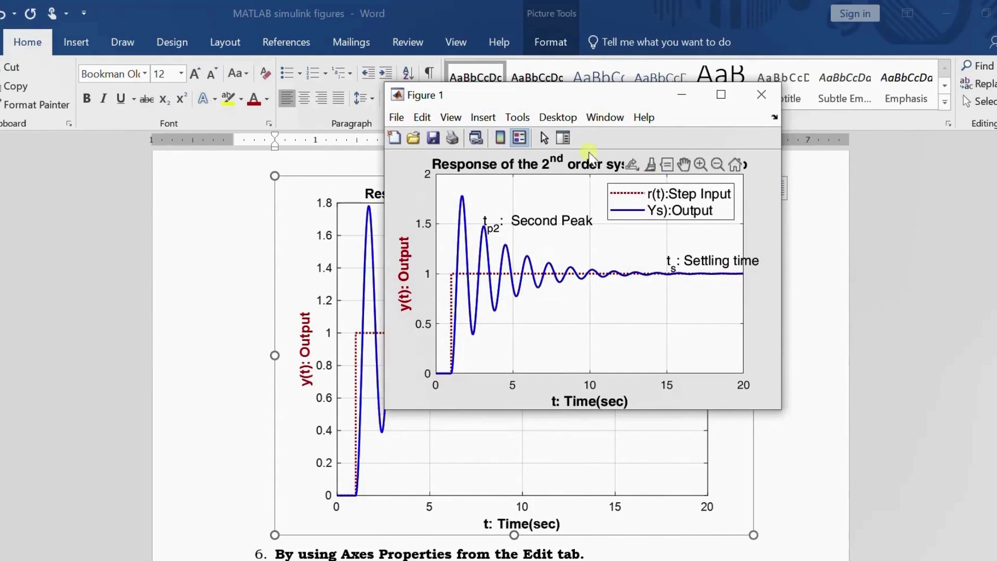
Step: Copy the resized Figure 1 and paste it into the Word document directly below the first customized-code plot
{"action": "left_click", "coordinate": [422, 117]}
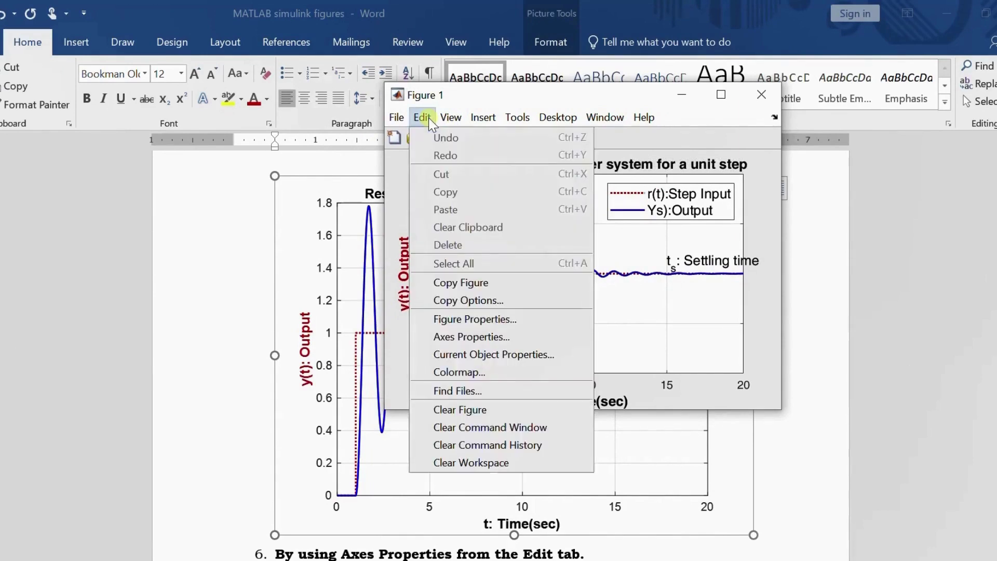
{"action": "left_click", "coordinate": [460, 281]}
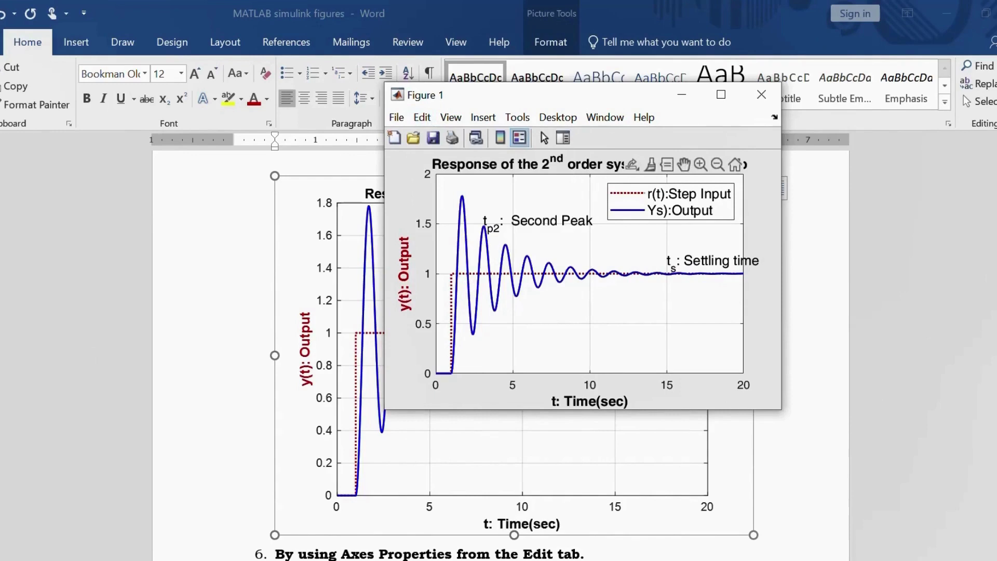
{"action": "left_click", "coordinate": [544, 475]}
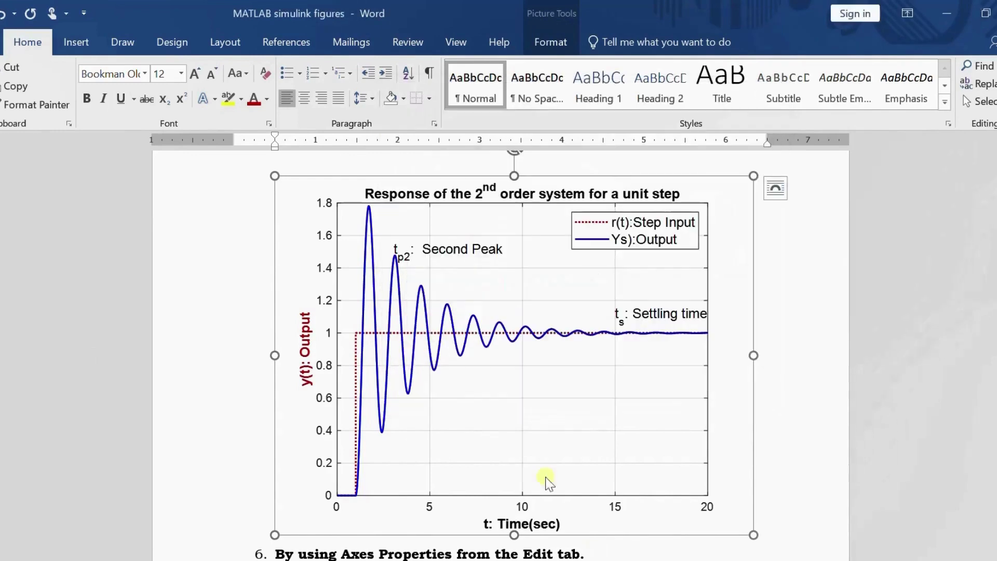
{"action": "left_click", "coordinate": [929, 451]}
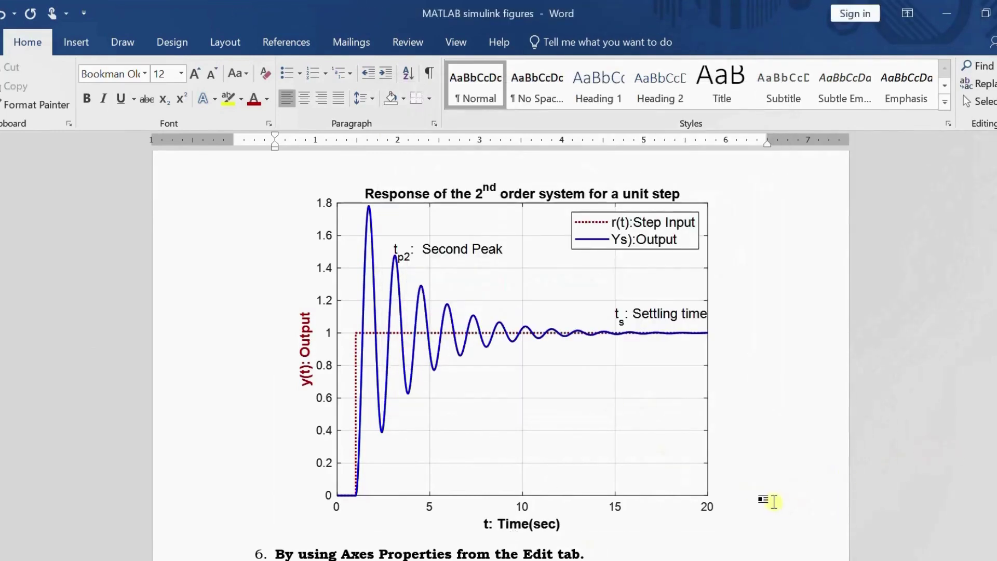
{"action": "key", "text": "Down"}
{"action": "key", "text": "ctrl+v"}
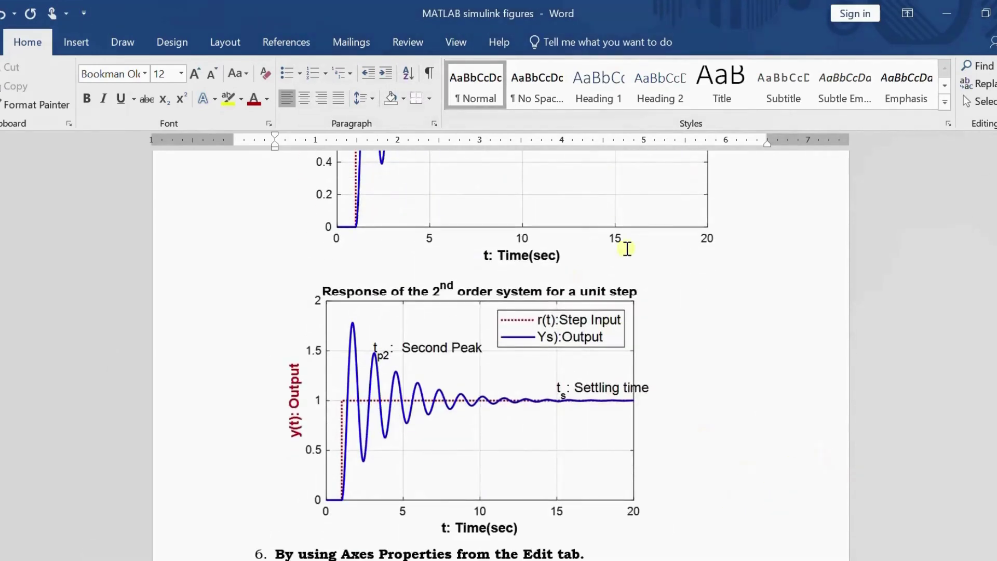
Step: Shrink the first customized-code plot in Word proportionally and compare its text size with the plot pasted below it
{"action": "left_click", "coordinate": [673, 230]}
{"action": "scroll", "coordinate": [514, 356], "scroll_direction": "up", "scroll_amount": 5}
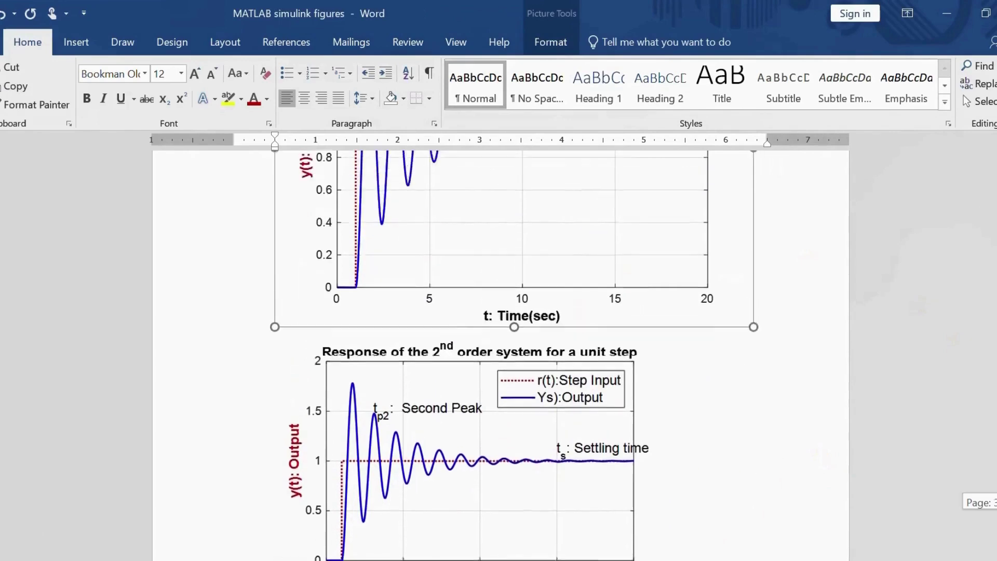
{"action": "left_click_drag", "start_coordinate": [754, 473], "coordinate": [579, 401]}
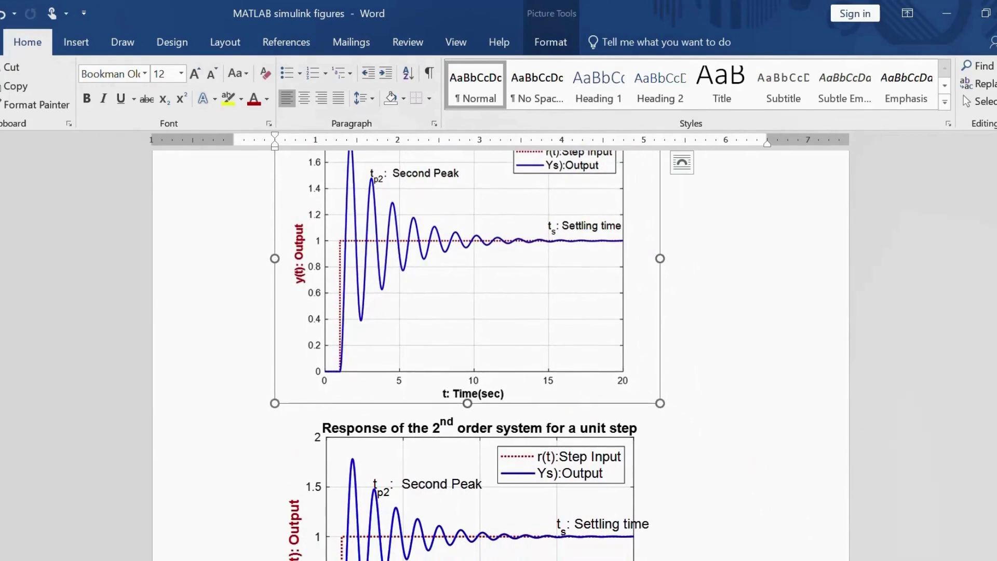
{"action": "scroll", "coordinate": [468, 354], "scroll_direction": "down", "scroll_amount": 3}
{"action": "scroll", "coordinate": [467, 353], "scroll_direction": "up", "scroll_amount": 5}
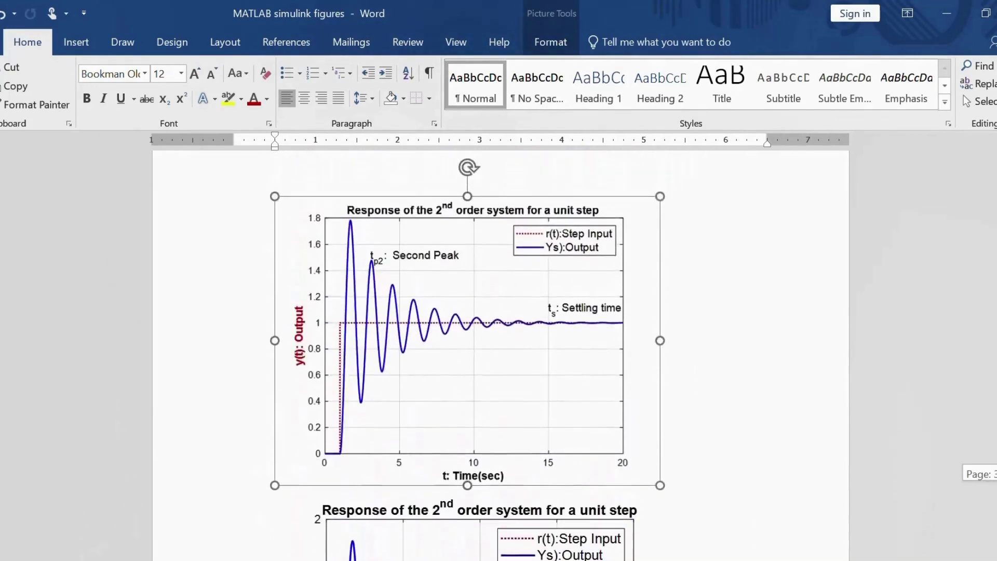
{"action": "scroll", "coordinate": [468, 353], "scroll_direction": "down", "scroll_amount": 4}
{"action": "scroll", "coordinate": [468, 353], "scroll_direction": "up", "scroll_amount": 4}
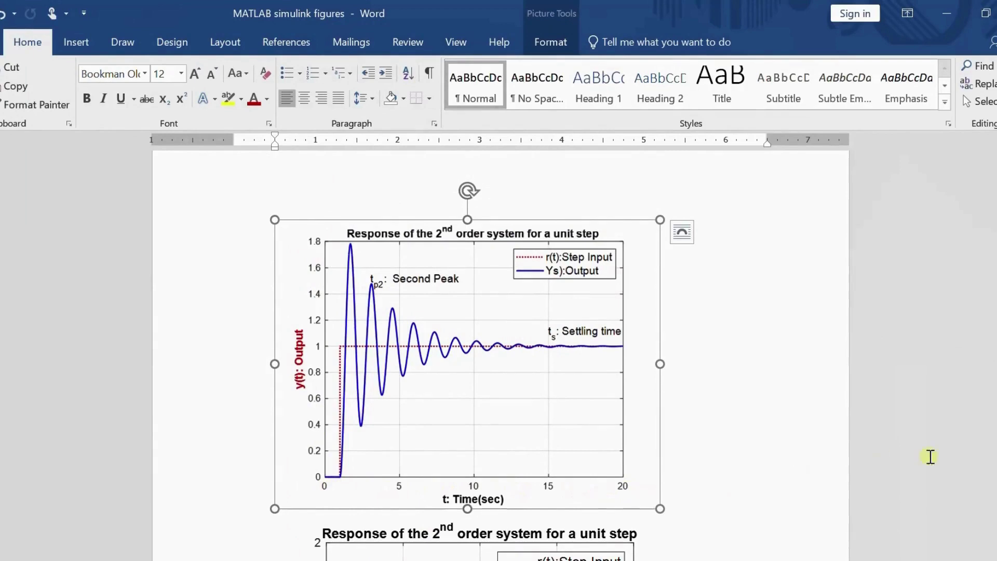
{"action": "scroll", "coordinate": [977, 450], "scroll_direction": "down", "scroll_amount": 5}
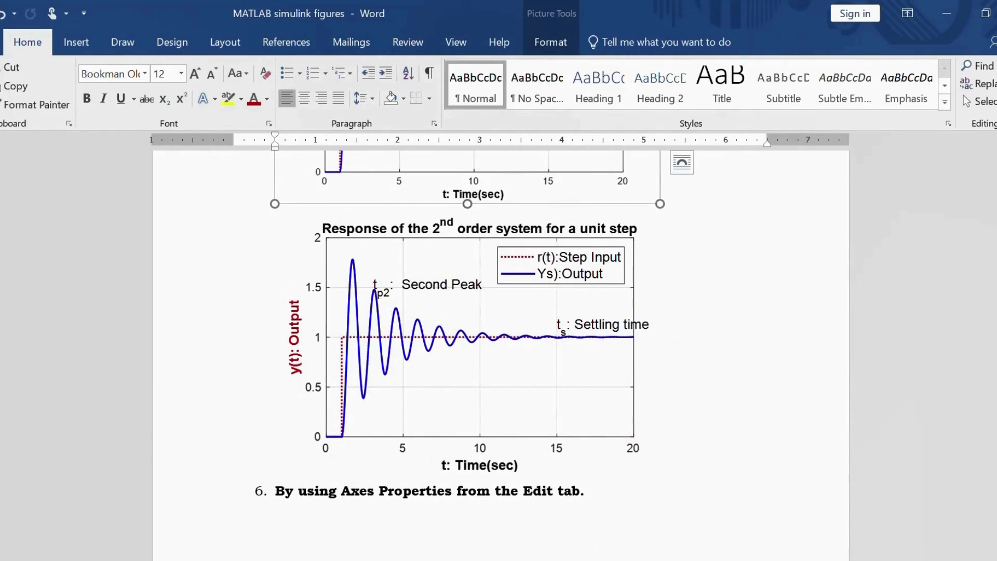
Step: Switch back to the Figure 1 window and maximize it
{"action": "key", "text": "alt+Tab"}
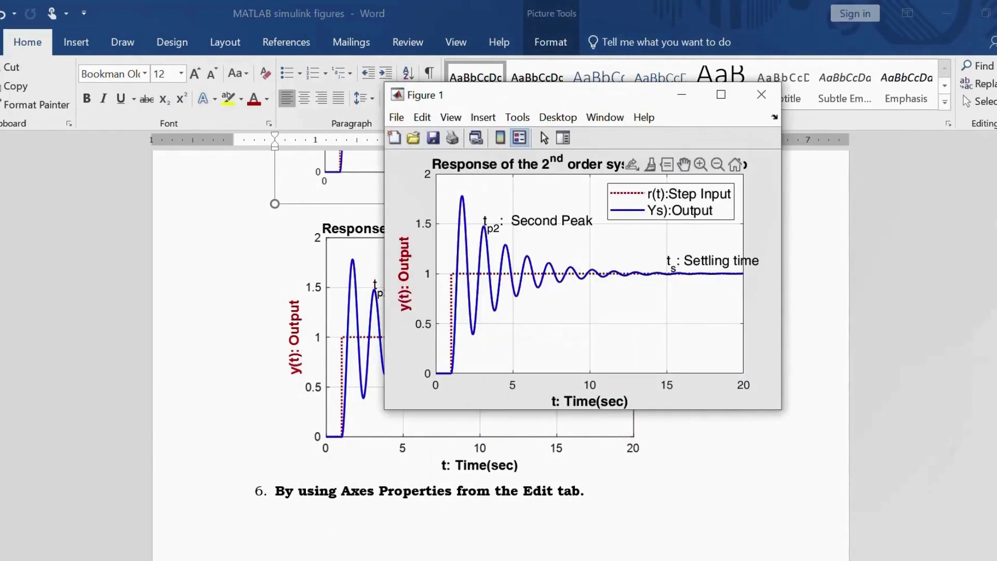
{"action": "left_click", "coordinate": [726, 94]}
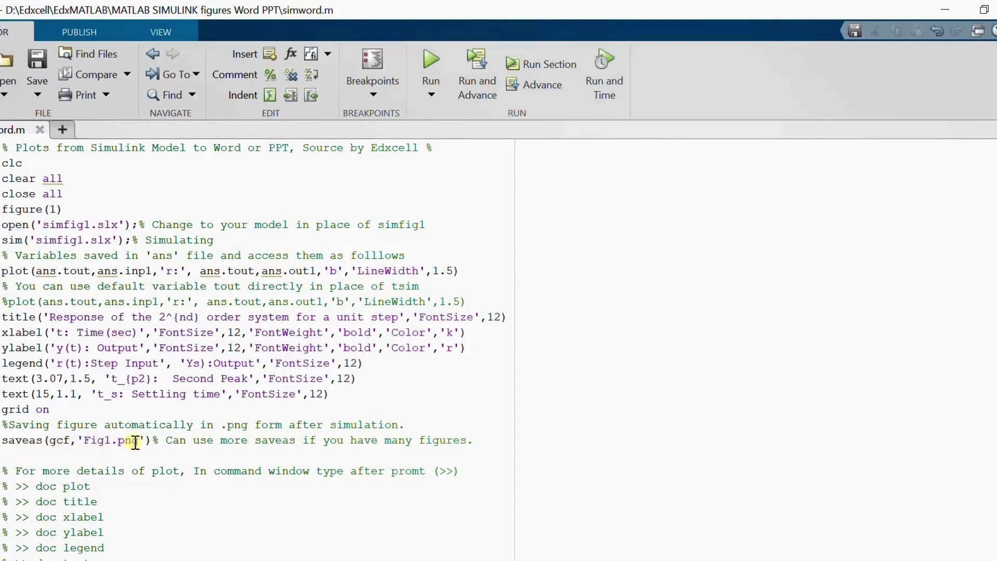
Step: Open the automatically saved Fig1.png from the MATLAB SIMULINK figures Word PPT folder, inspect it and close the viewer
{"action": "left_click", "coordinate": [357, 556]}
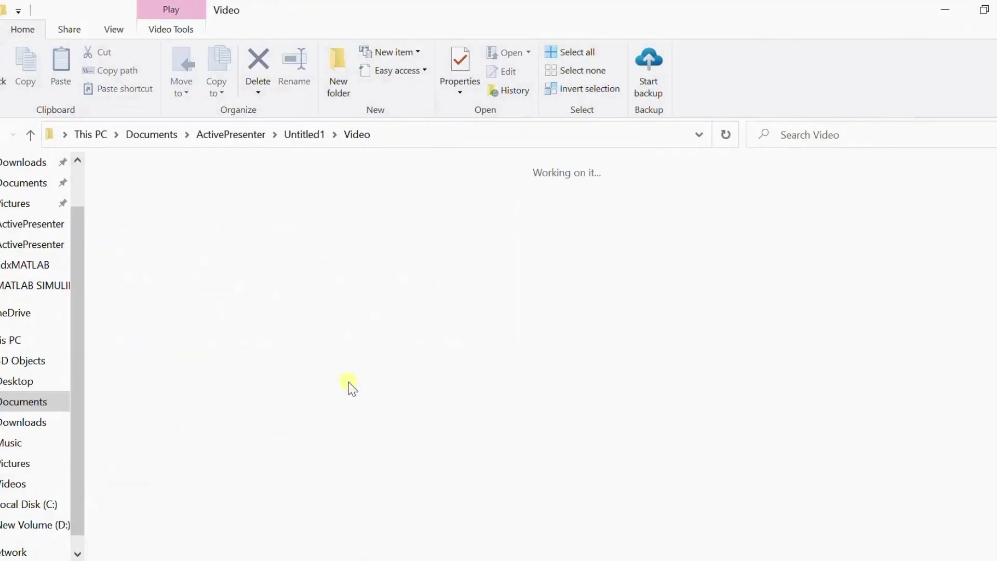
{"action": "left_click", "coordinate": [42, 285]}
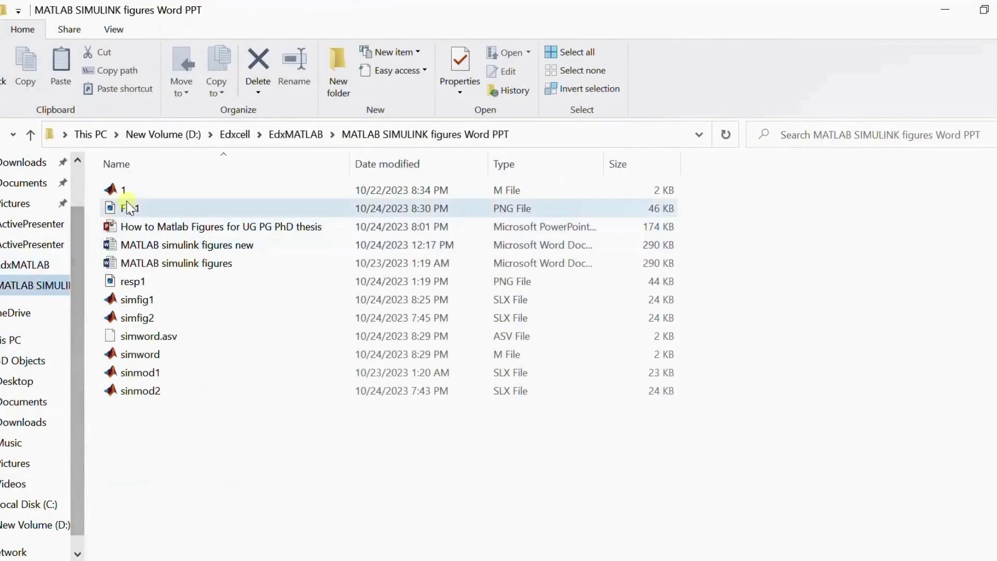
{"action": "left_click", "coordinate": [125, 202]}
{"action": "double_click", "coordinate": [126, 201]}
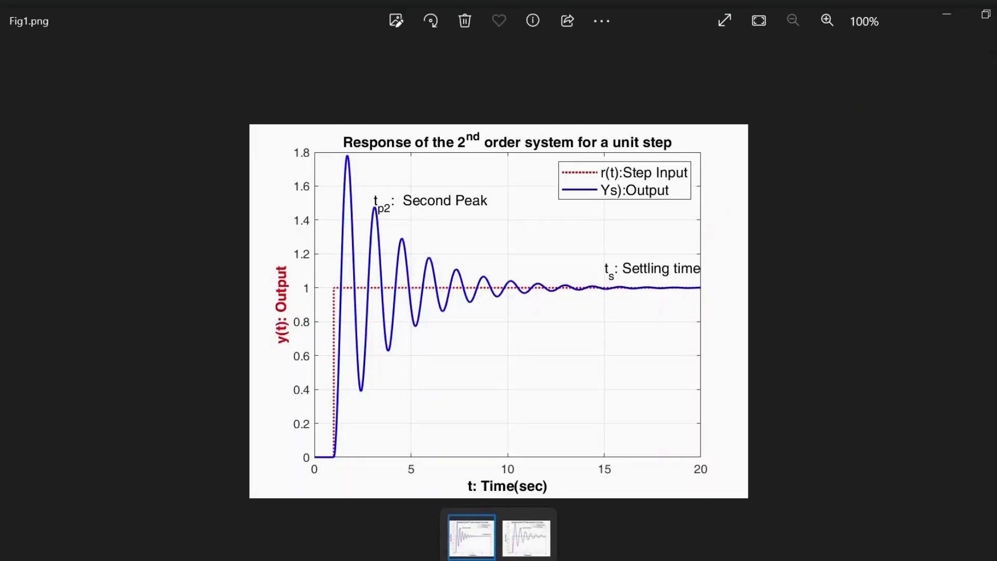
{"action": "key", "text": "alt+F4"}
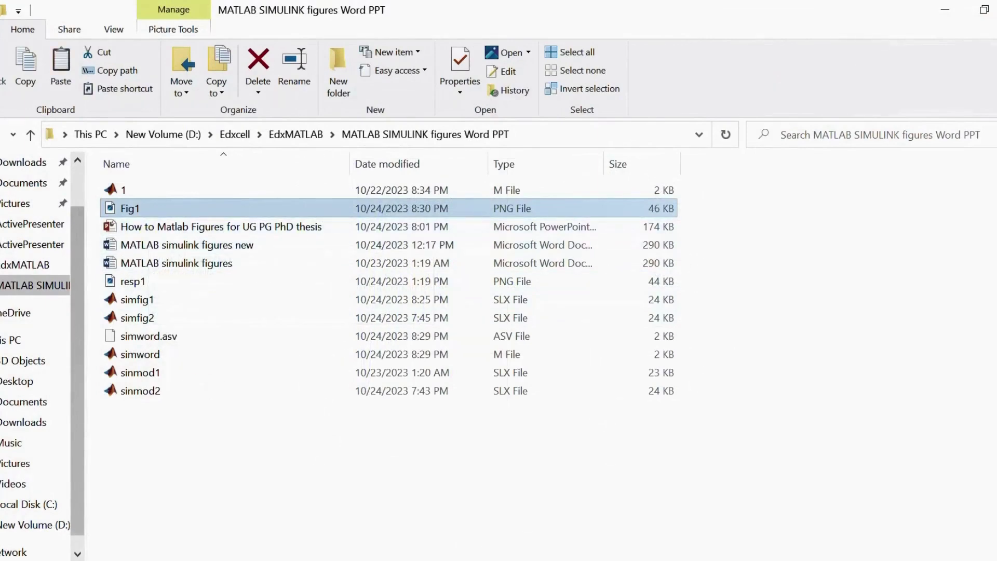
Step: Return to the MATLAB simulink figures Word document and place the insertion point after the second plot, above the Axes Properties heading
{"action": "double_click", "coordinate": [172, 264]}
{"action": "scroll", "coordinate": [468, 294], "scroll_direction": "down", "scroll_amount": 3}
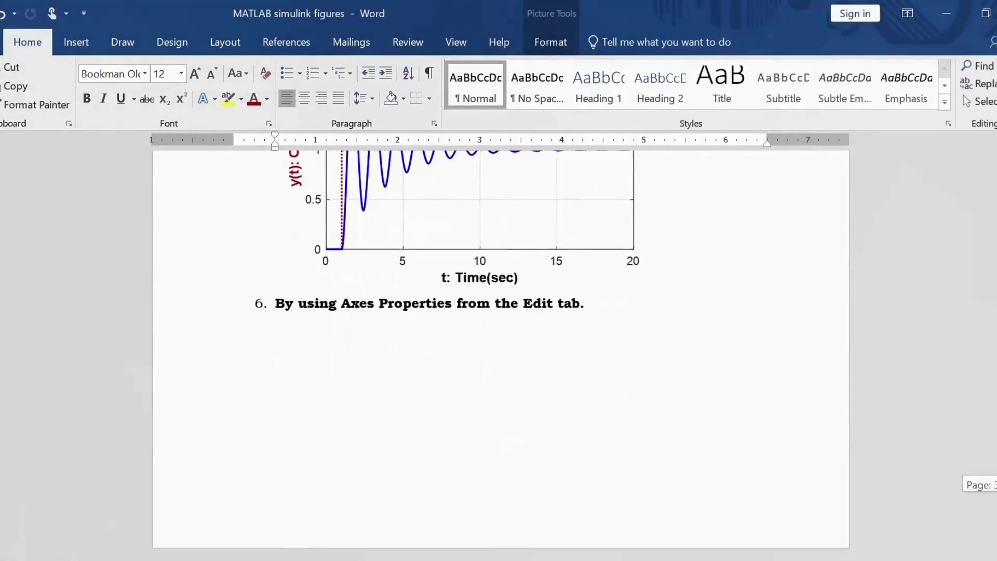
{"action": "left_click", "coordinate": [413, 355]}
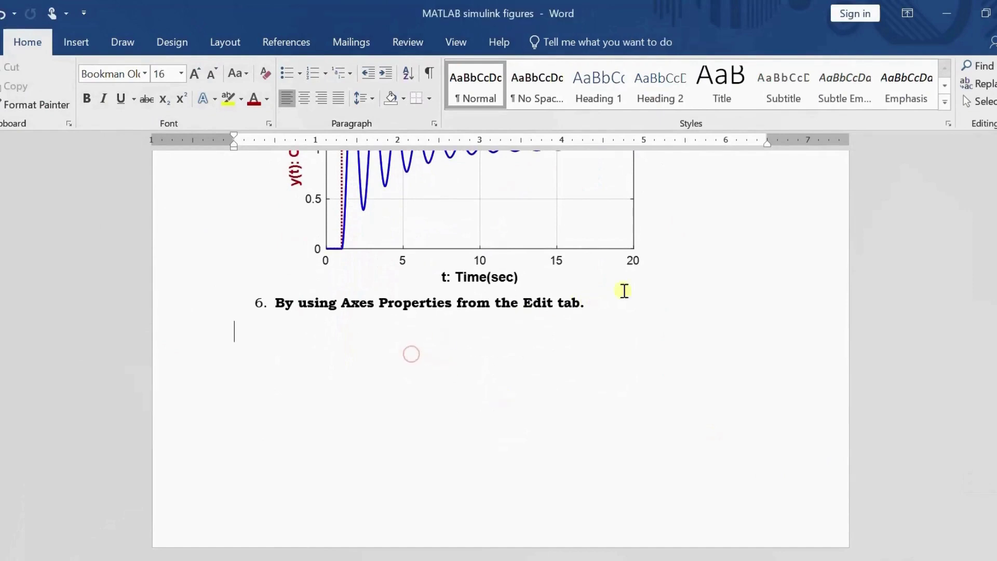
{"action": "left_click", "coordinate": [673, 270]}
{"action": "key", "text": "Return"}
{"action": "key", "text": "BackSpace"}
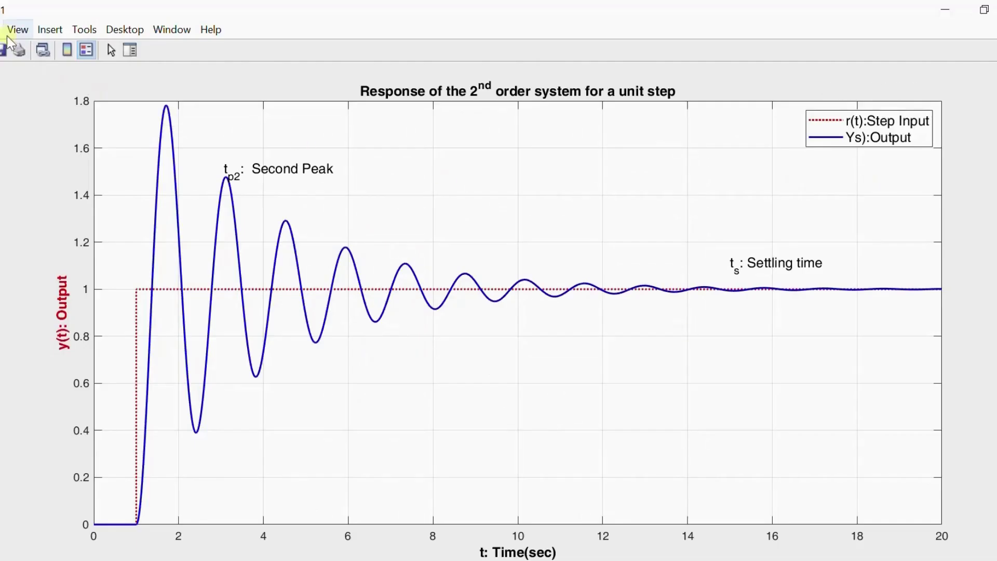
Step: Open the axes properties of Figure 1 in the Property Inspector and move the inspector higher beside the plot
{"action": "left_click", "coordinate": [6, 31]}
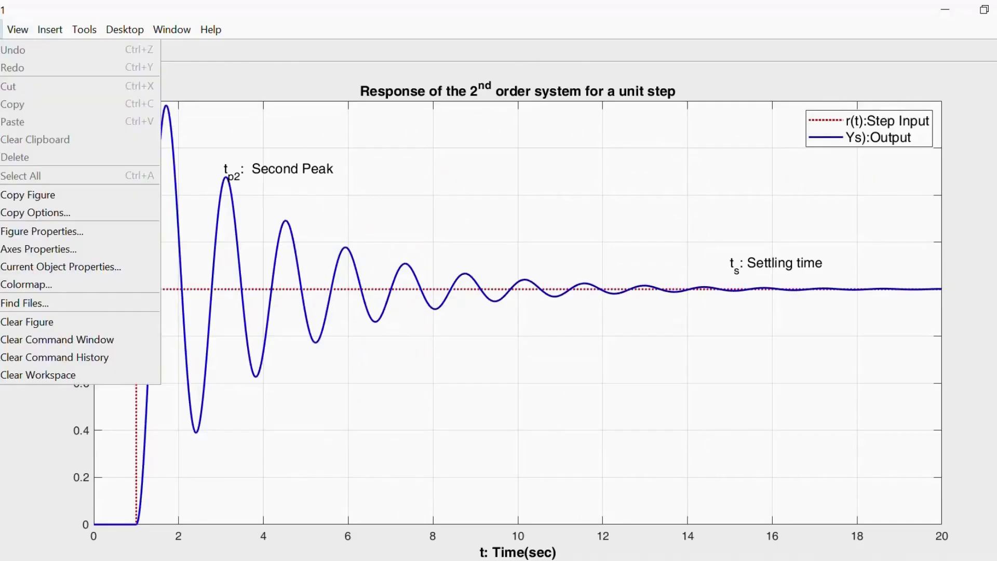
{"action": "left_click", "coordinate": [32, 250]}
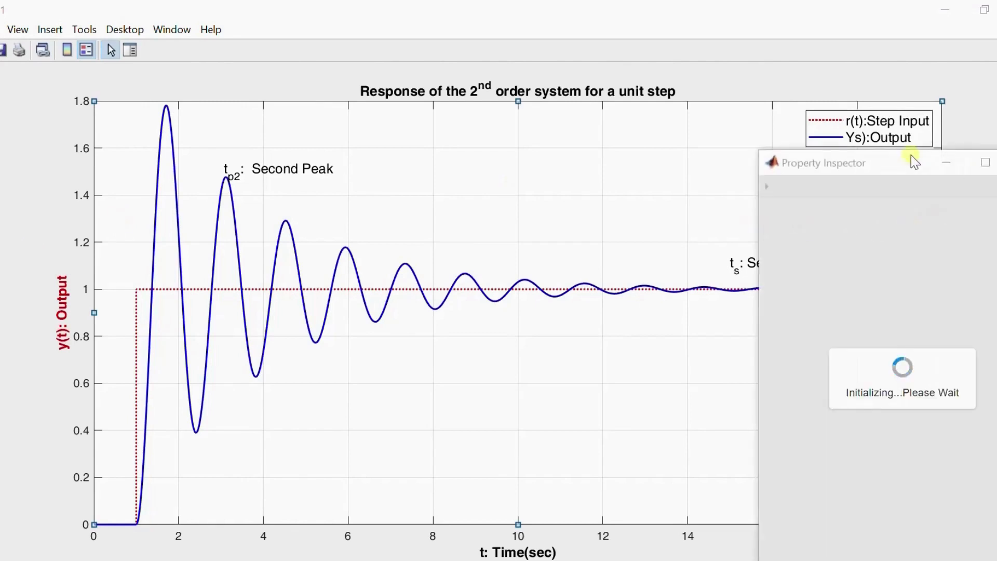
{"action": "left_click_drag", "start_coordinate": [902, 160], "coordinate": [886, 73]}
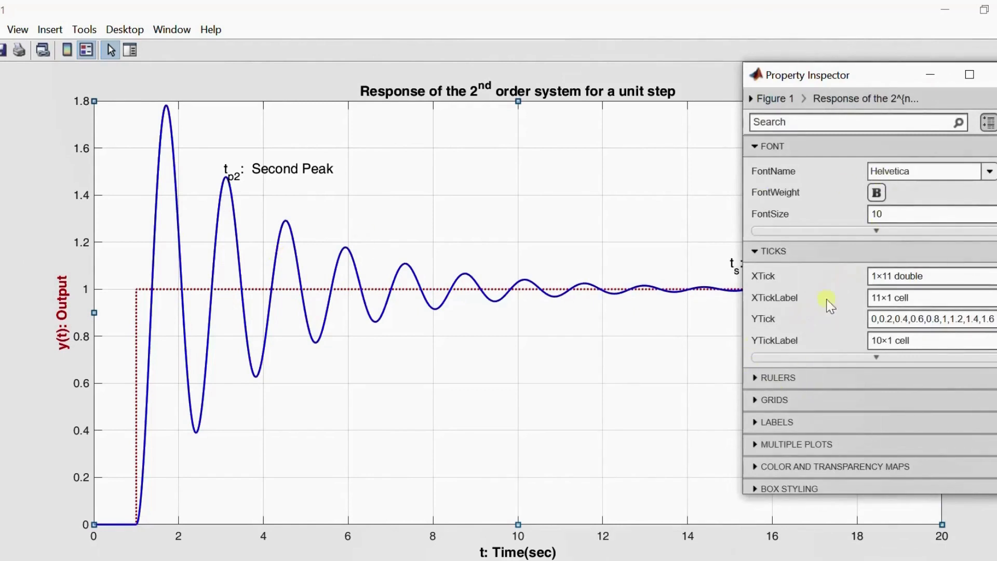
{"action": "left_click", "coordinate": [494, 165]}
{"action": "left_click", "coordinate": [626, 141]}
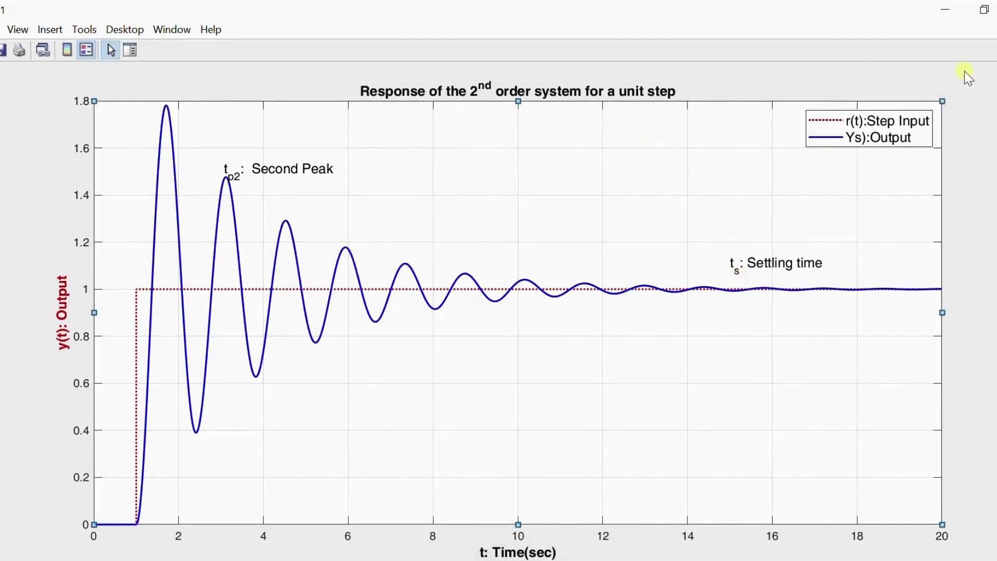
Step: Restore the Figure 1 window from full screen, place it beside the Property Inspector and enlarge it
{"action": "left_click", "coordinate": [987, 10]}
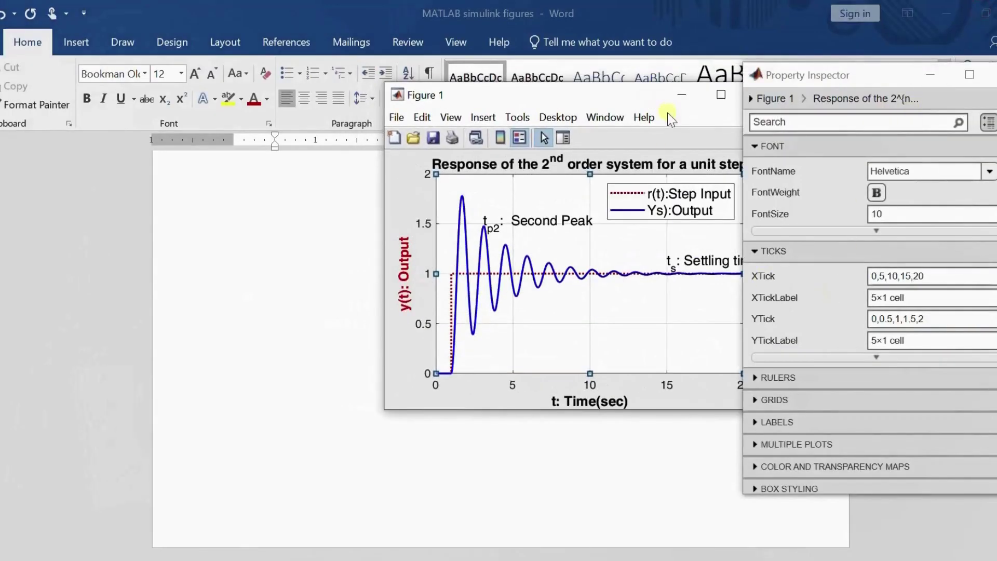
{"action": "left_click_drag", "start_coordinate": [645, 97], "coordinate": [524, 98]}
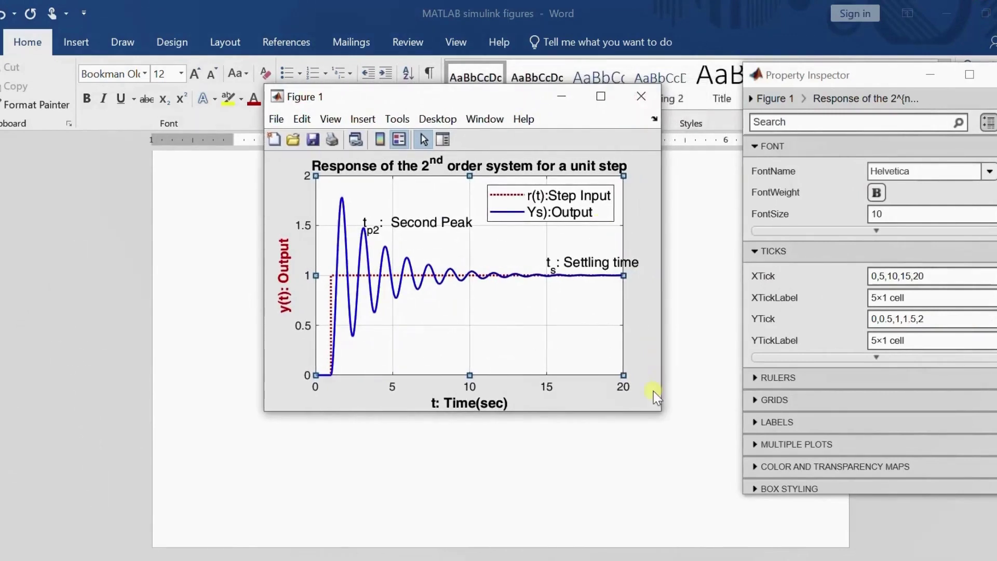
{"action": "left_click_drag", "start_coordinate": [660, 419], "coordinate": [705, 507]}
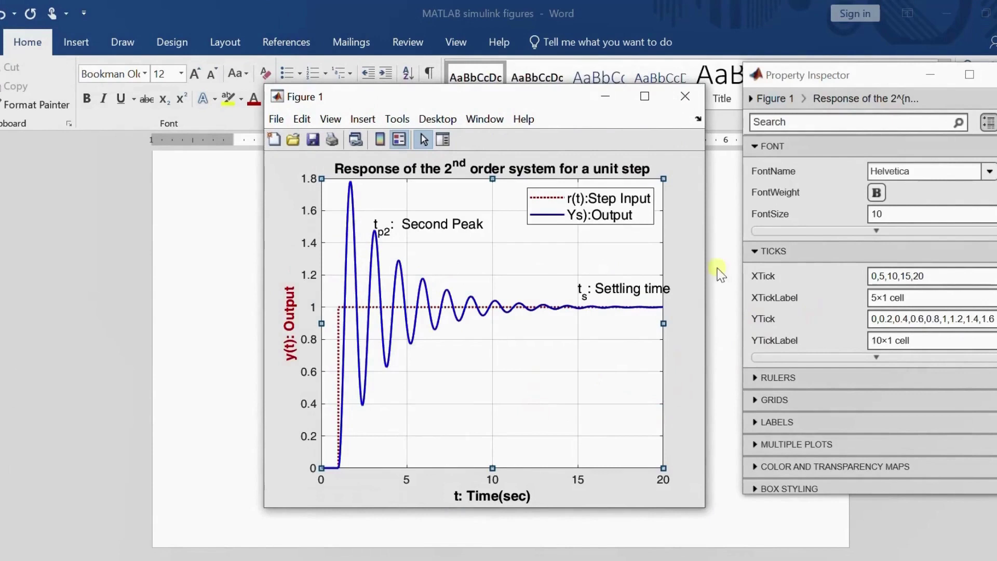
Step: Change the output curve's color to green (0.00,1.00,0.00) and its line width to 2
{"action": "left_click", "coordinate": [398, 267]}
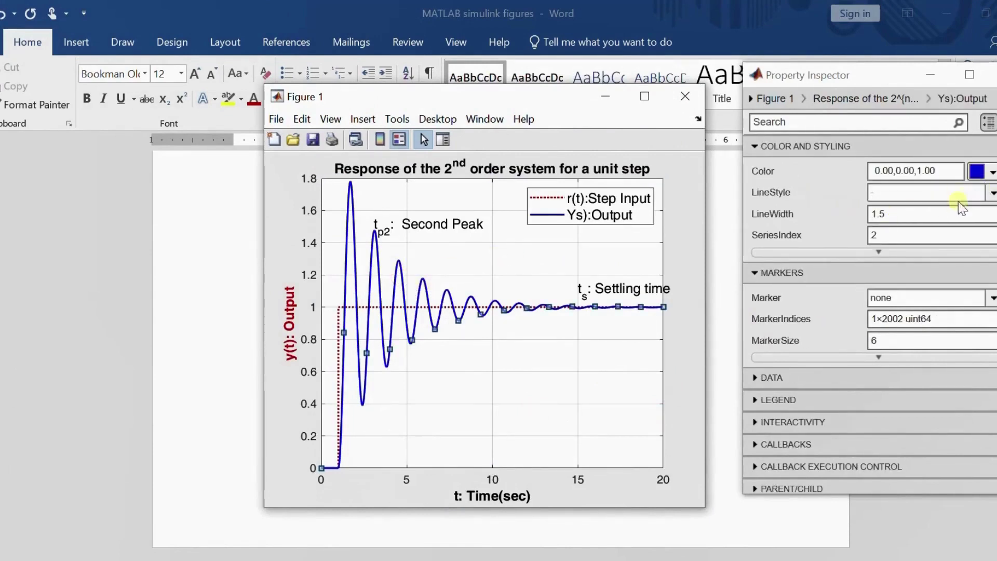
{"action": "left_click", "coordinate": [979, 173]}
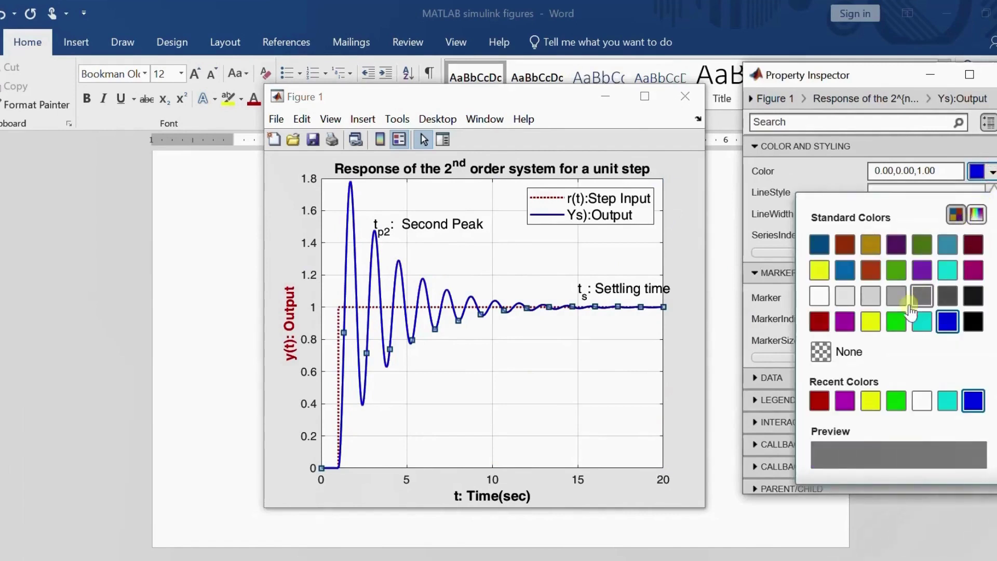
{"action": "left_click", "coordinate": [902, 405]}
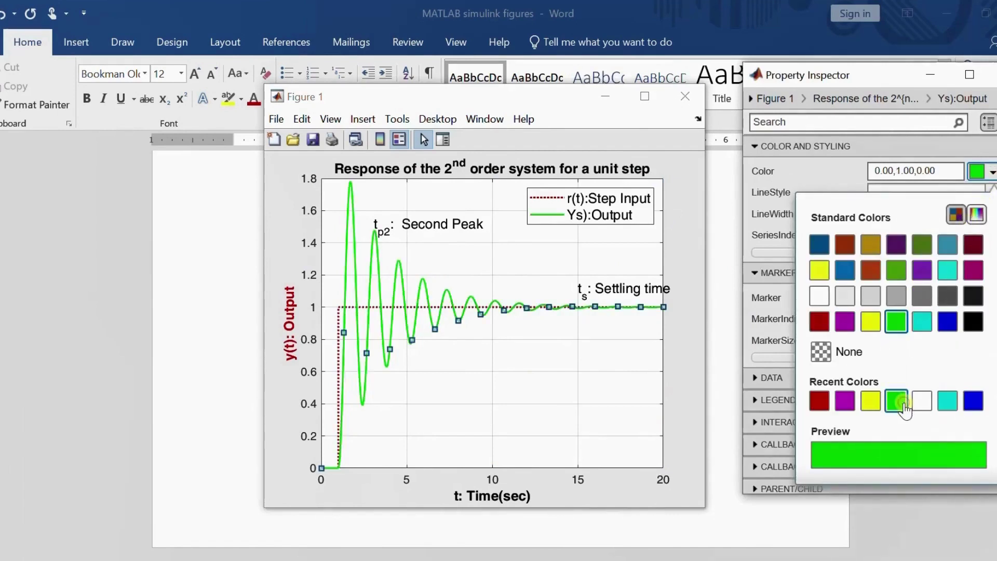
{"action": "left_click", "coordinate": [813, 171]}
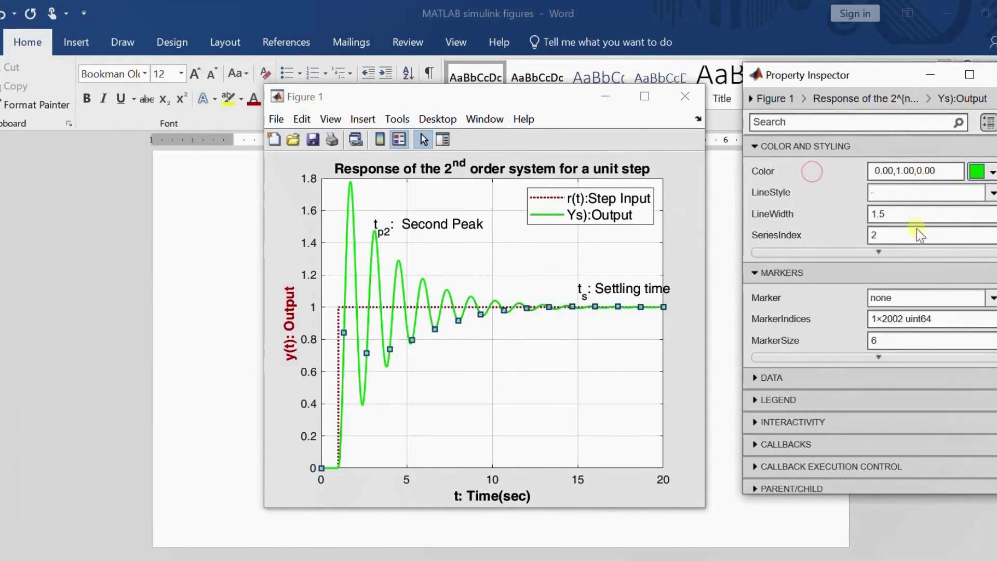
{"action": "left_click", "coordinate": [898, 214]}
{"action": "left_click_drag", "start_coordinate": [898, 217], "coordinate": [847, 218]}
{"action": "type", "text": "2"}
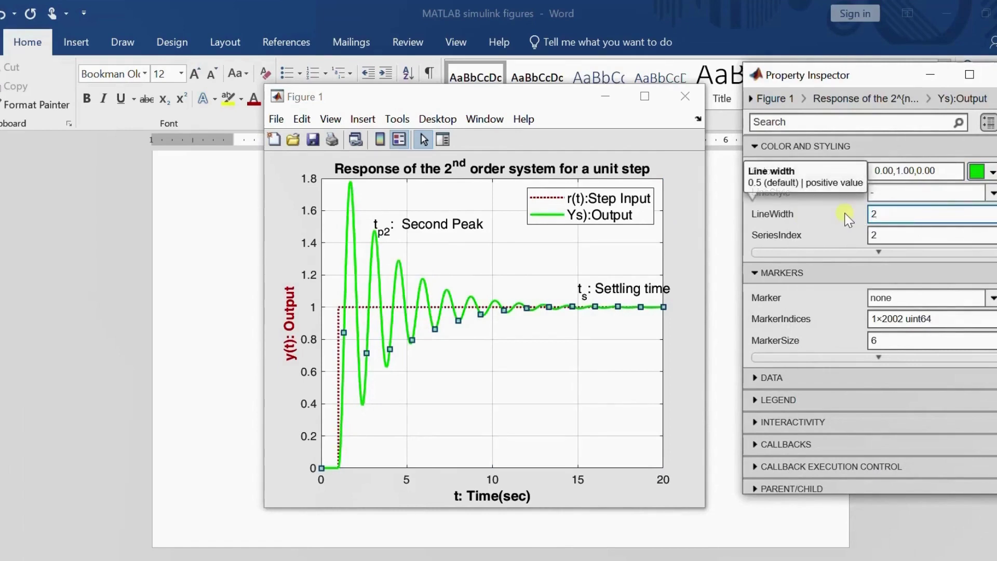
Step: Set the step input line's width to 2 and its color to near-black (0.15,0.15,0.15)
{"action": "left_click", "coordinate": [385, 307]}
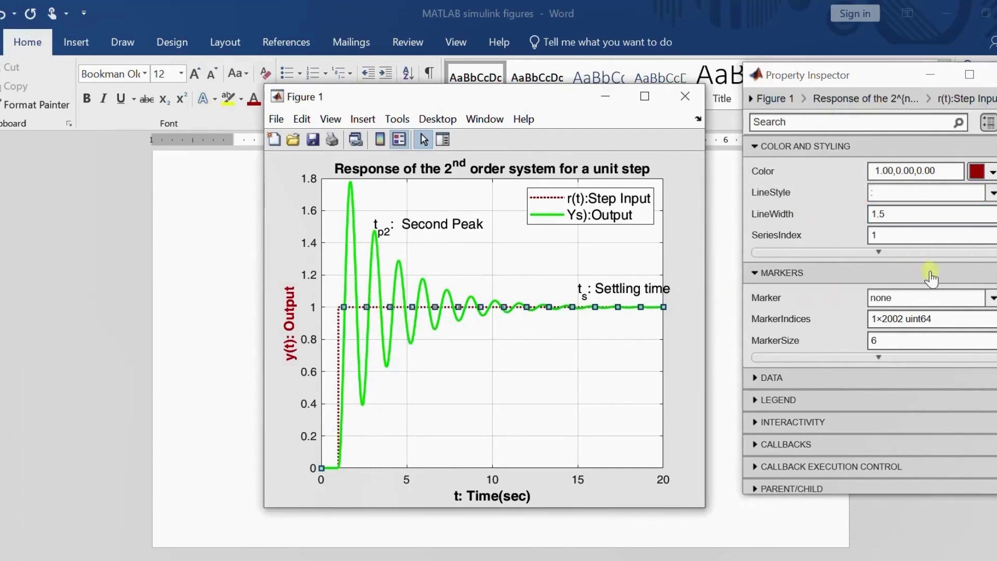
{"action": "left_click", "coordinate": [883, 213]}
{"action": "mouse_move", "coordinate": [883, 212]}
{"action": "left_mouse_down"}
{"action": "mouse_move", "coordinate": [858, 215]}
{"action": "mouse_move", "coordinate": [899, 220]}
{"action": "mouse_move", "coordinate": [857, 216]}
{"action": "mouse_move", "coordinate": [900, 214]}
{"action": "left_mouse_up"}
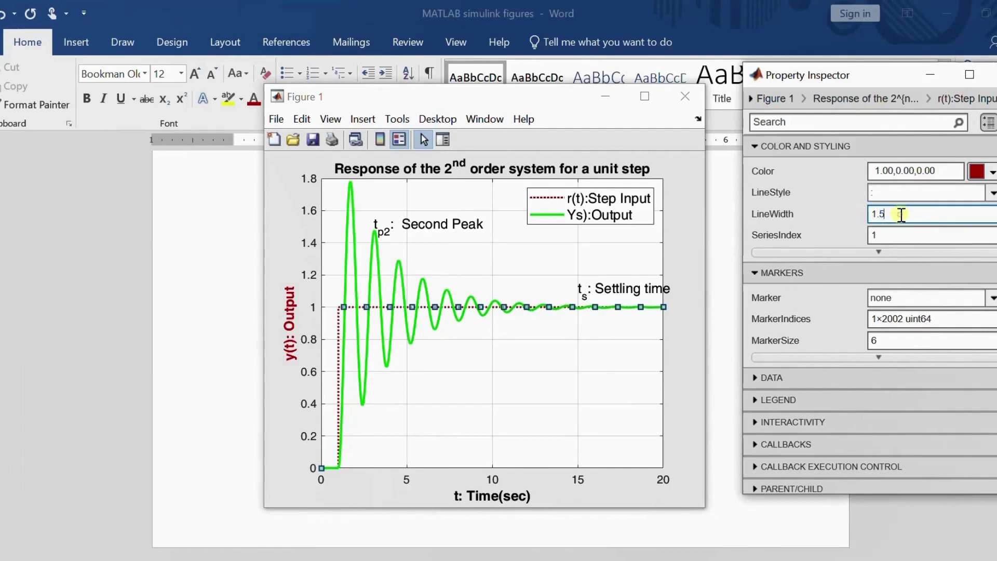
{"action": "key", "text": "BackSpace"}
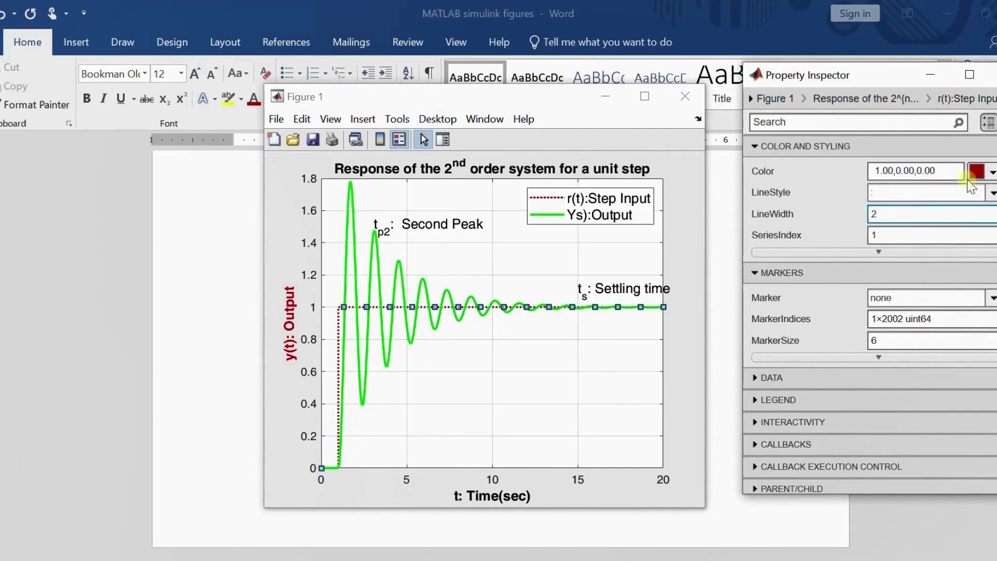
{"action": "left_click", "coordinate": [990, 172]}
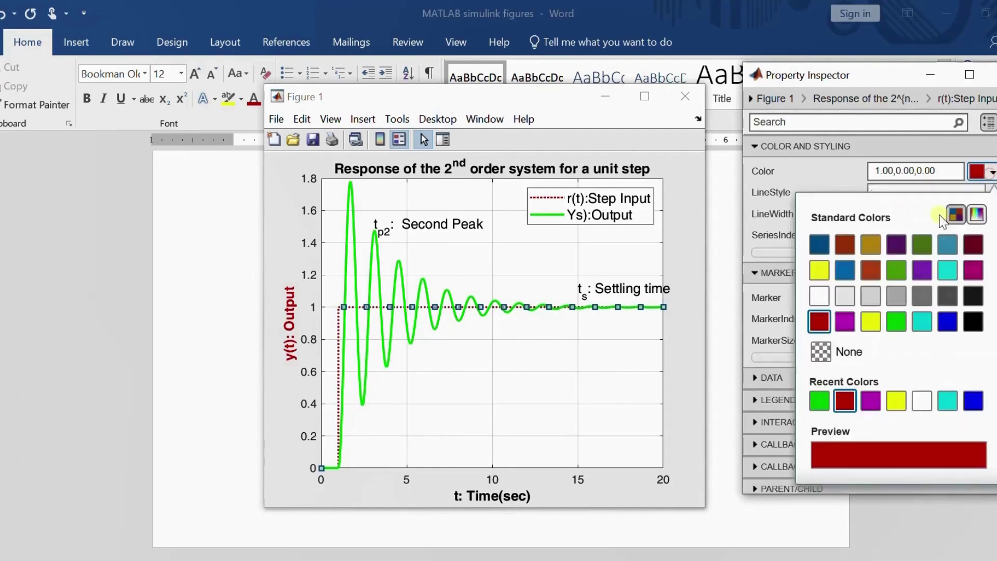
{"action": "left_click", "coordinate": [973, 296]}
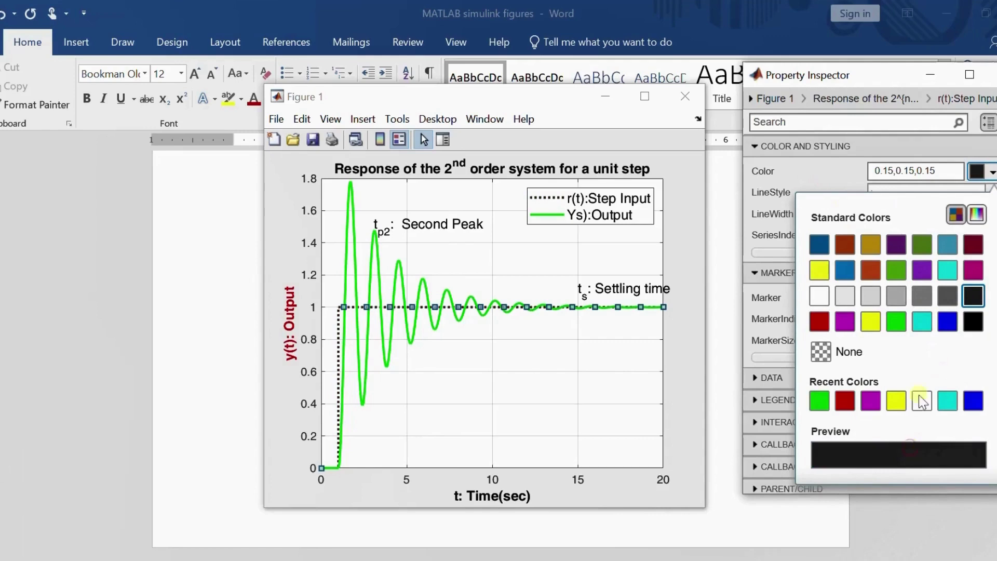
{"action": "left_click", "coordinate": [819, 164]}
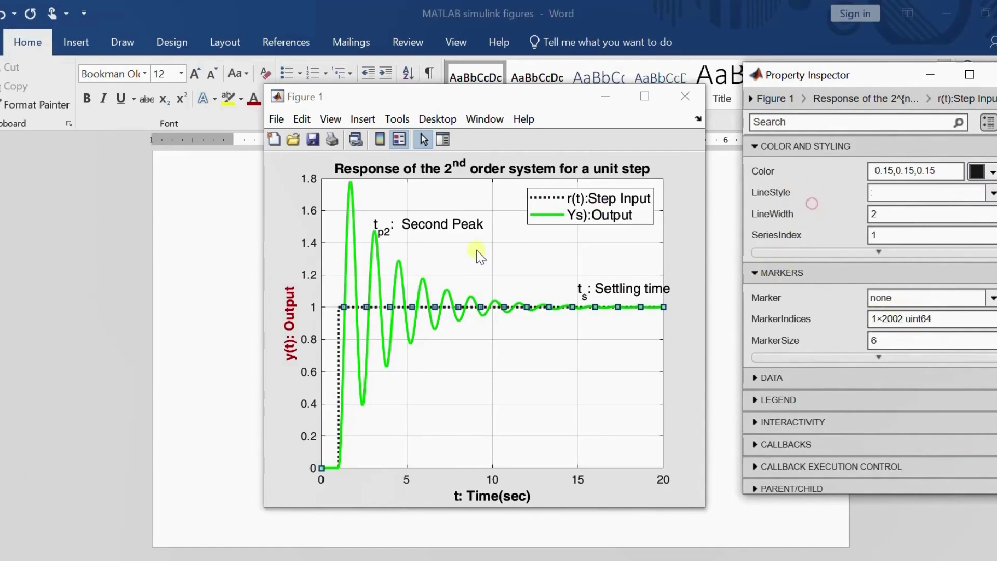
Step: Inspect the y-axis label and figure properties, then make the axes font bold
{"action": "left_click", "coordinate": [285, 339]}
{"action": "left_click", "coordinate": [287, 343]}
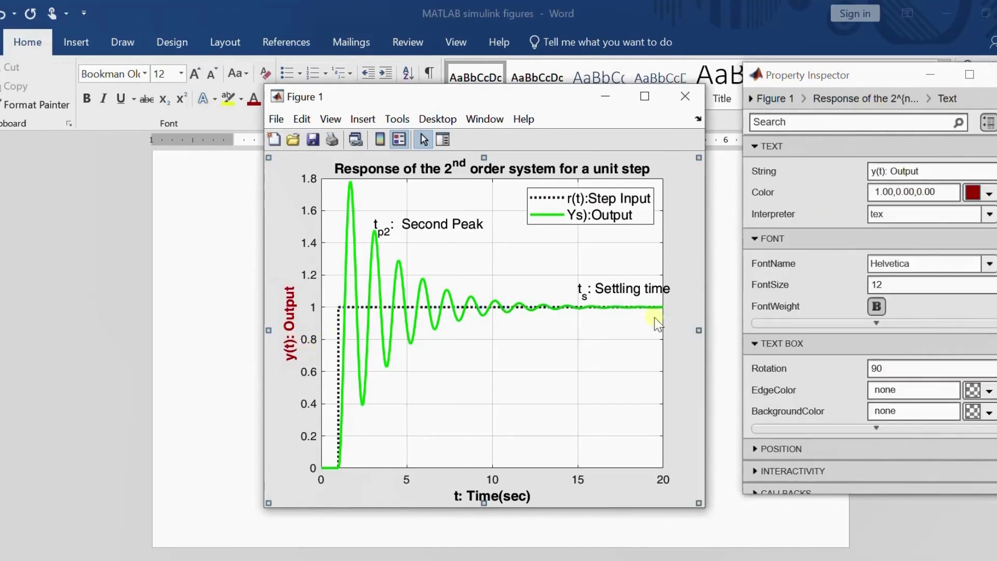
{"action": "left_click", "coordinate": [680, 318]}
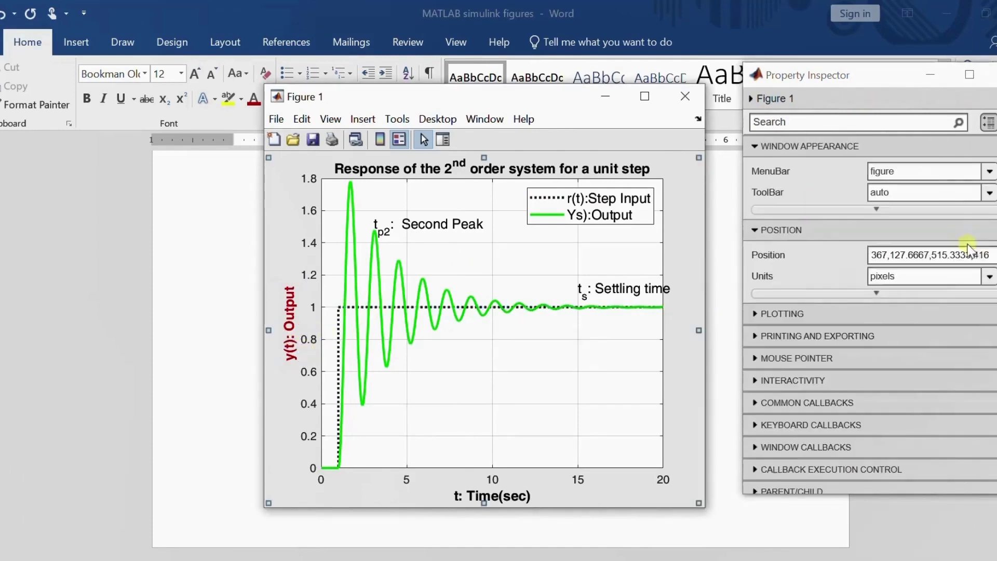
{"action": "left_click", "coordinate": [485, 476]}
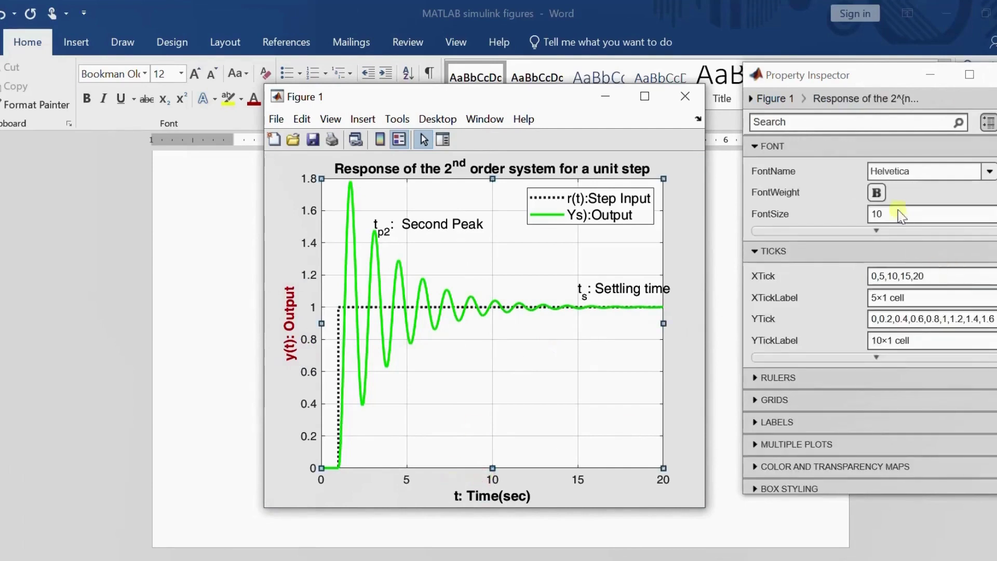
{"action": "left_click", "coordinate": [878, 192]}
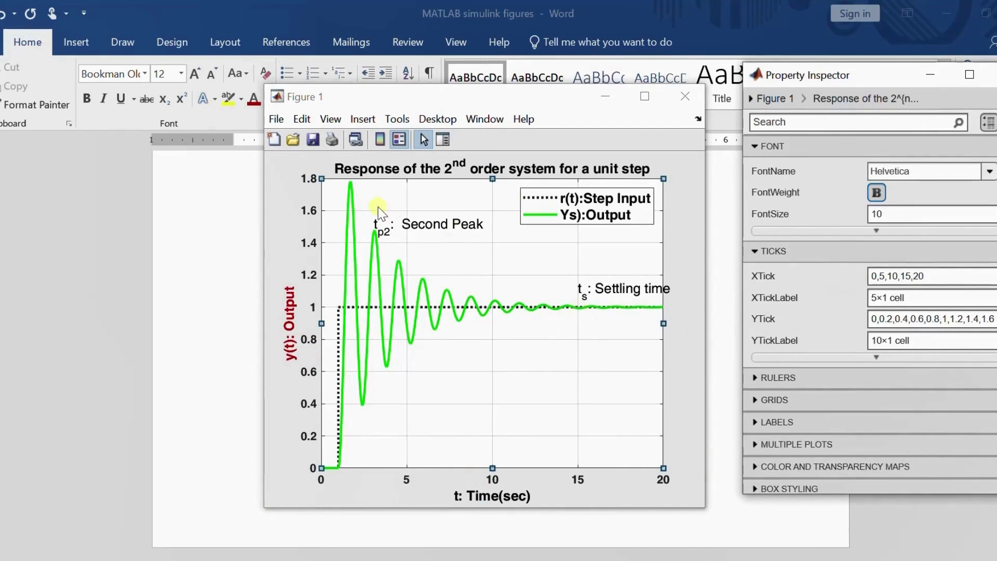
{"action": "left_click", "coordinate": [683, 207]}
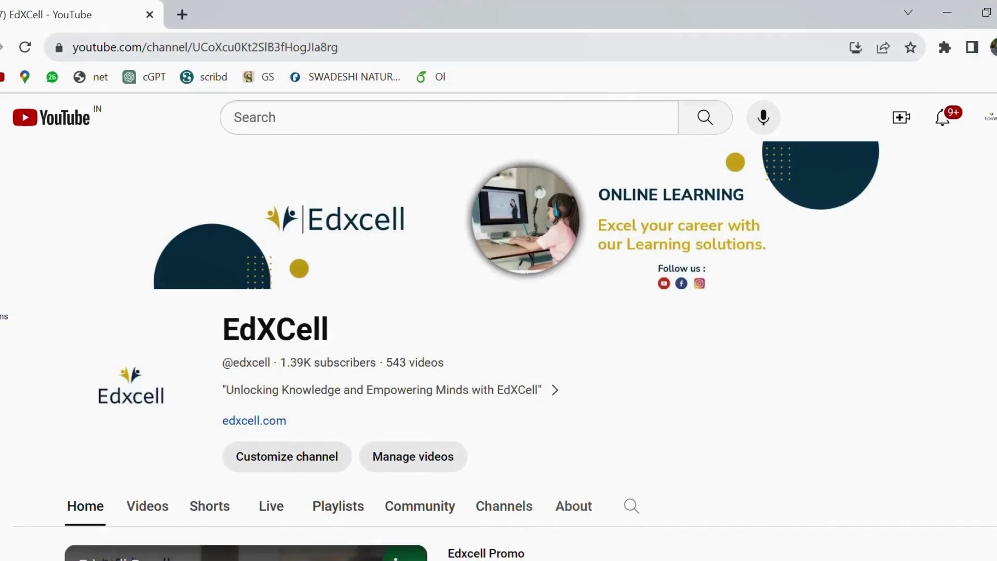
Step: Browse the EdXCell YouTube channel page and open the Edxcell MATLAB For Beginners playlist
{"action": "scroll", "coordinate": [121, 551], "scroll_direction": "down", "scroll_amount": 3}
{"action": "scroll", "coordinate": [120, 550], "scroll_direction": "down", "scroll_amount": 1}
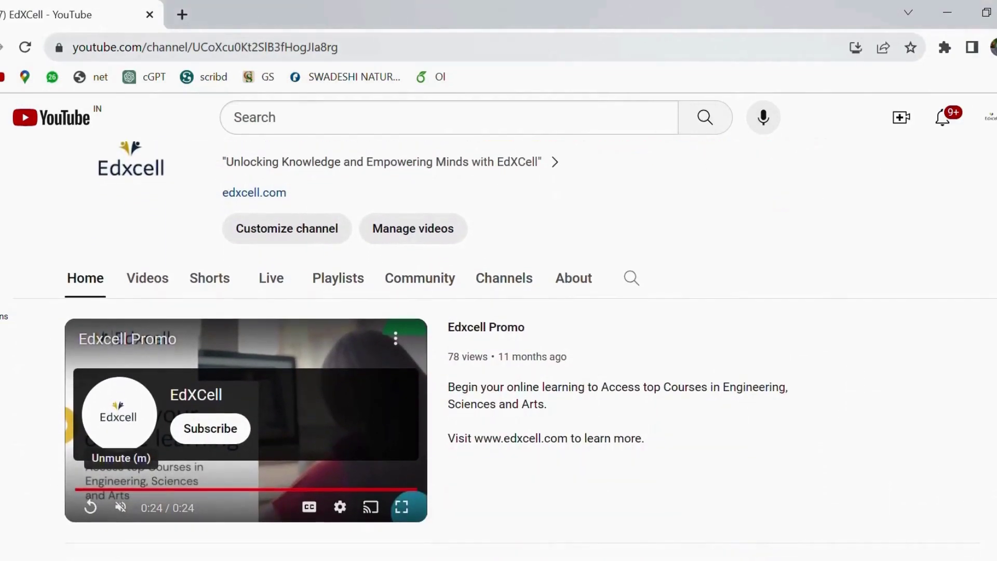
{"action": "scroll", "coordinate": [498, 364], "scroll_direction": "down", "scroll_amount": 7}
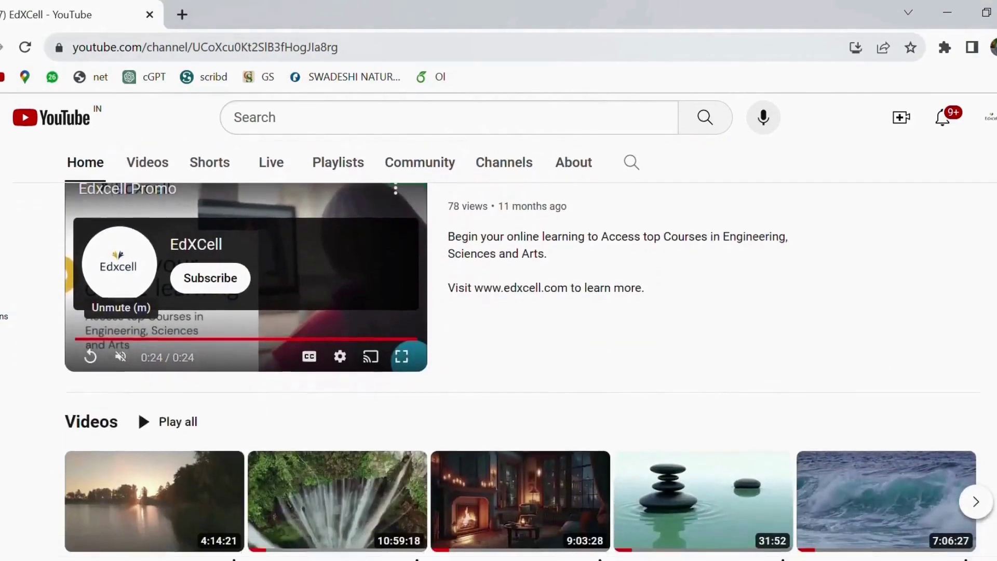
{"action": "scroll", "coordinate": [498, 363], "scroll_direction": "down", "scroll_amount": 10}
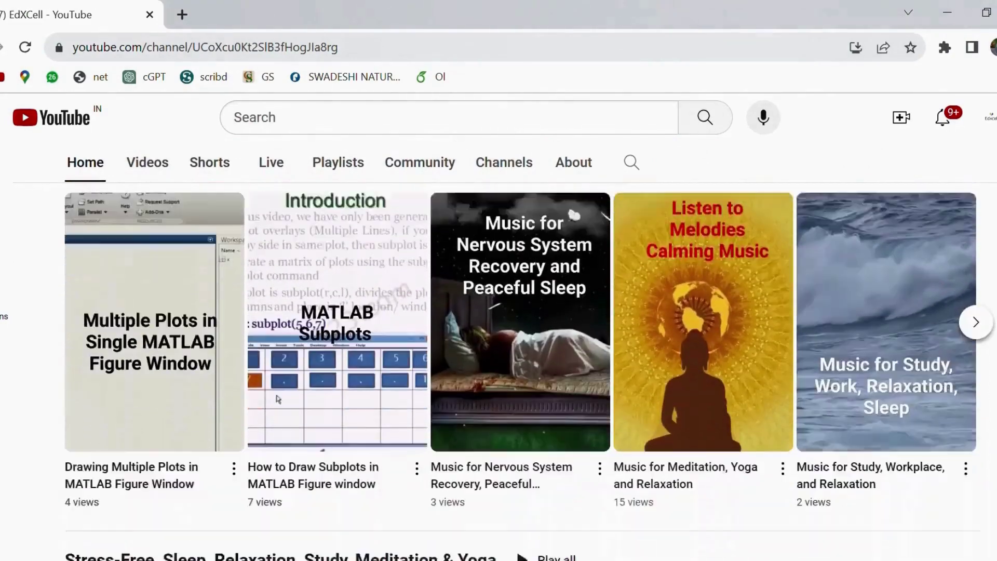
{"action": "scroll", "coordinate": [498, 364], "scroll_direction": "down", "scroll_amount": 5}
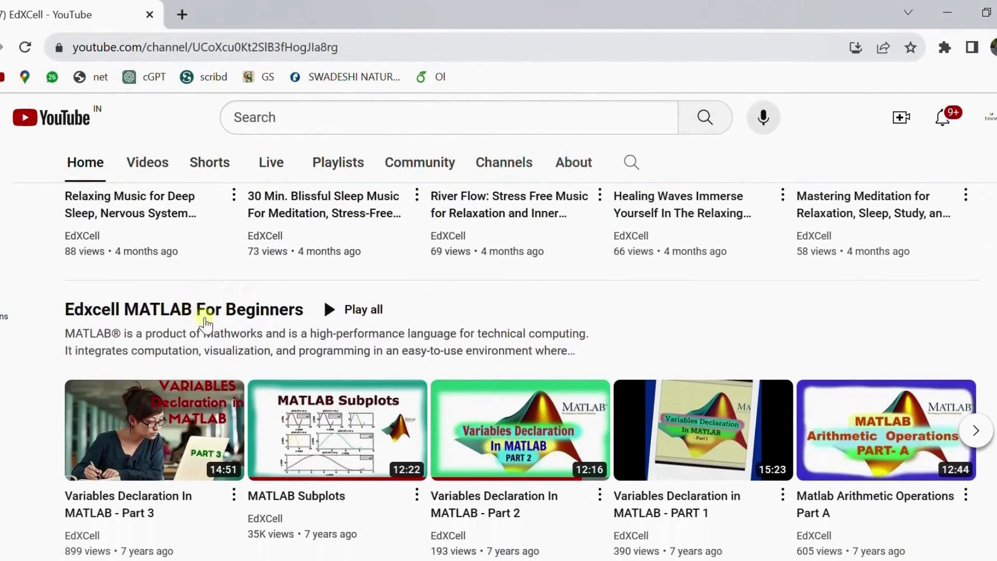
{"action": "left_click", "coordinate": [265, 313]}
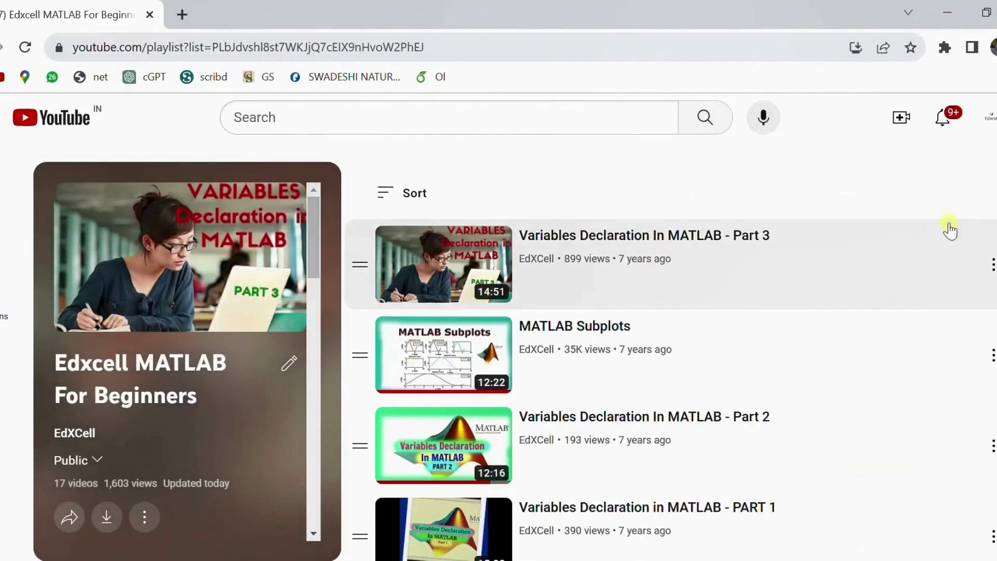
Step: Look through the video titles in the Edxcell MATLAB For Beginners playlist
{"action": "scroll", "coordinate": [675, 353], "scroll_direction": "down", "scroll_amount": 4}
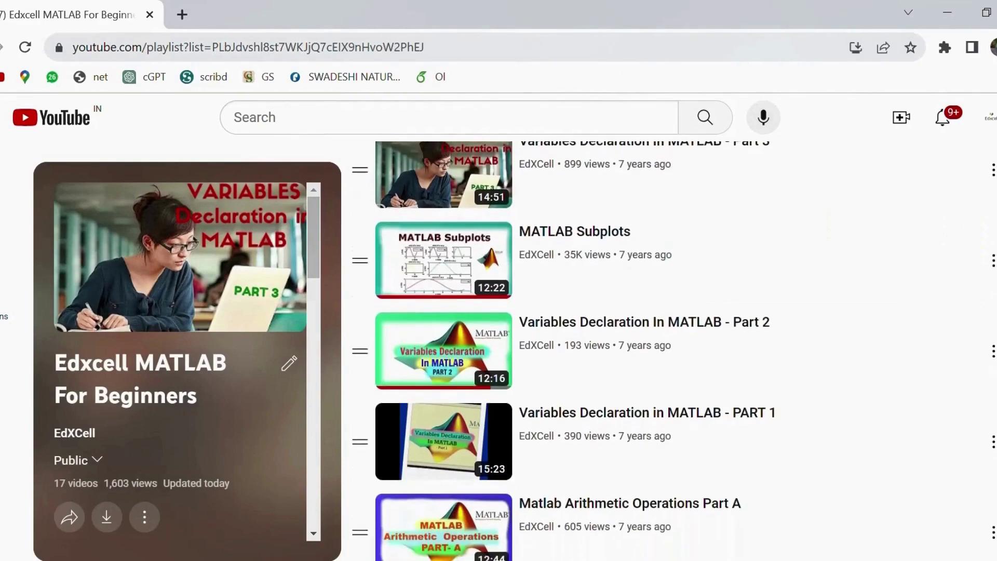
{"action": "scroll", "coordinate": [675, 354], "scroll_direction": "down", "scroll_amount": 3}
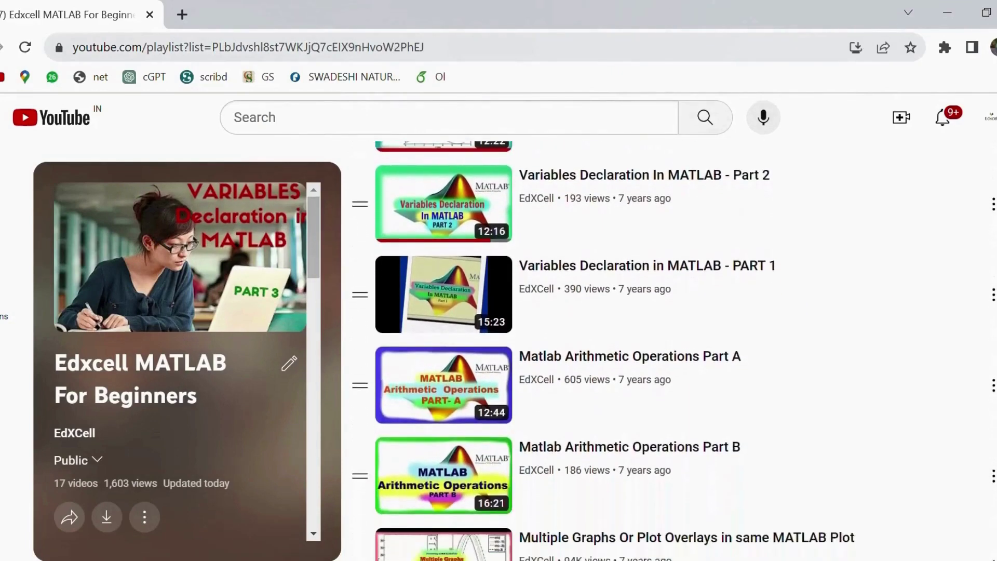
{"action": "scroll", "coordinate": [598, 363], "scroll_direction": "down", "scroll_amount": 1}
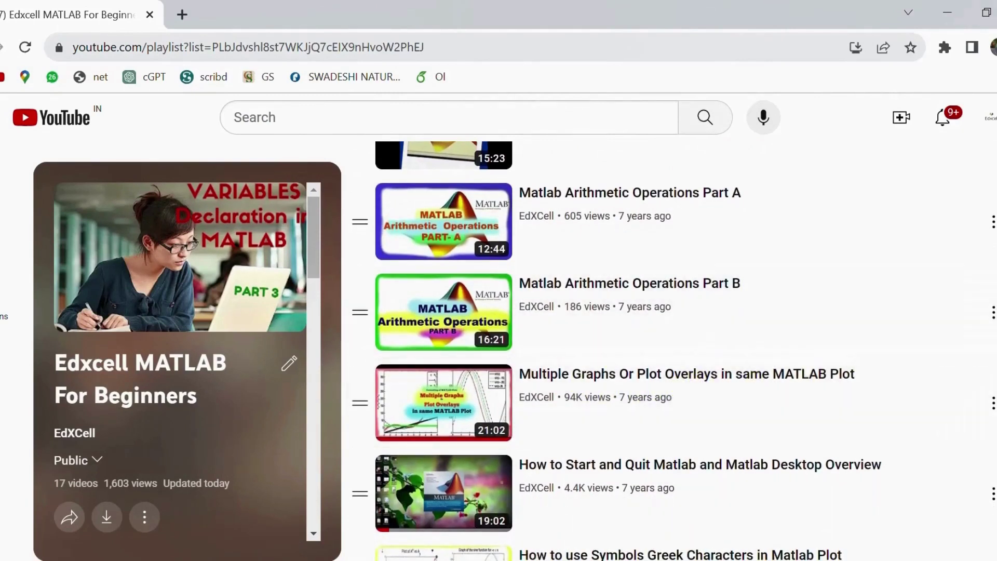
{"action": "scroll", "coordinate": [631, 355], "scroll_direction": "down", "scroll_amount": 4}
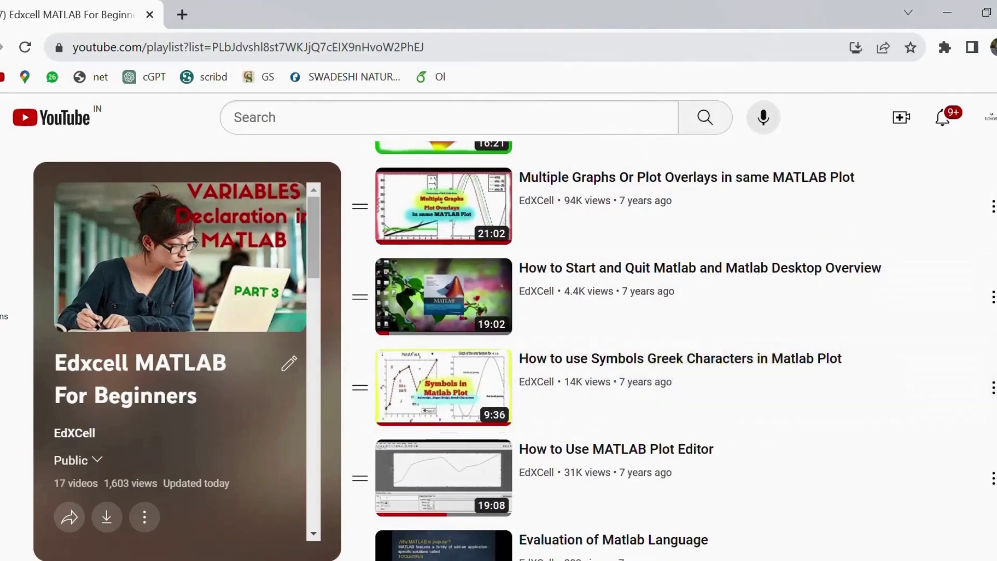
{"action": "scroll", "coordinate": [674, 351], "scroll_direction": "down", "scroll_amount": 5}
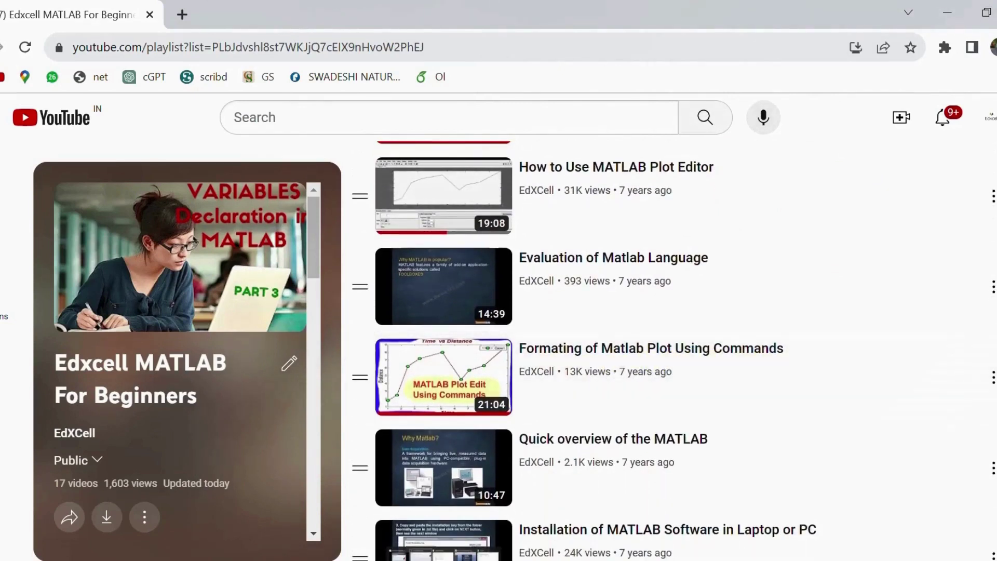
{"action": "scroll", "coordinate": [674, 351], "scroll_direction": "down", "scroll_amount": 5}
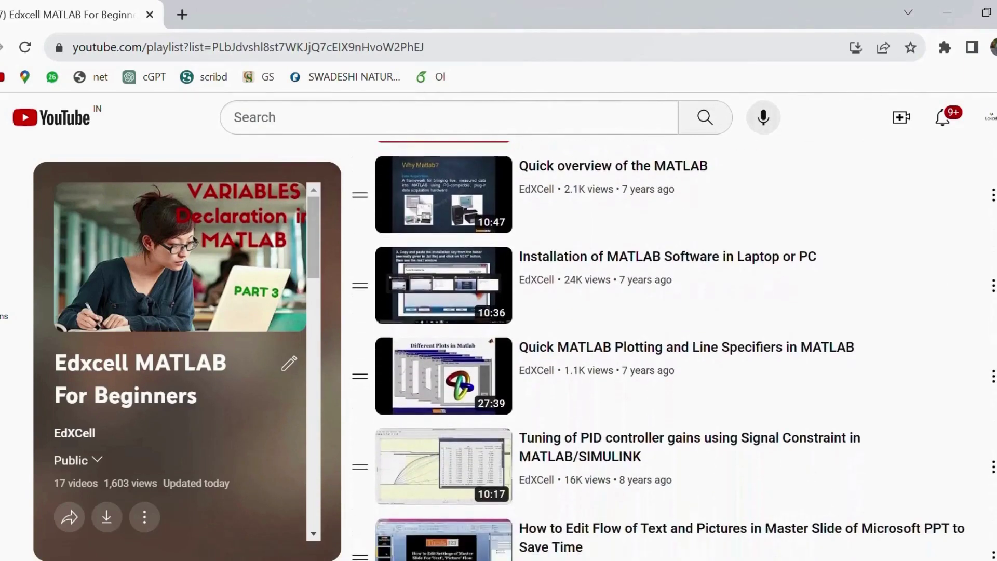
{"action": "scroll", "coordinate": [674, 351], "scroll_direction": "up", "scroll_amount": 3}
{"action": "scroll", "coordinate": [674, 350], "scroll_direction": "up", "scroll_amount": 8}
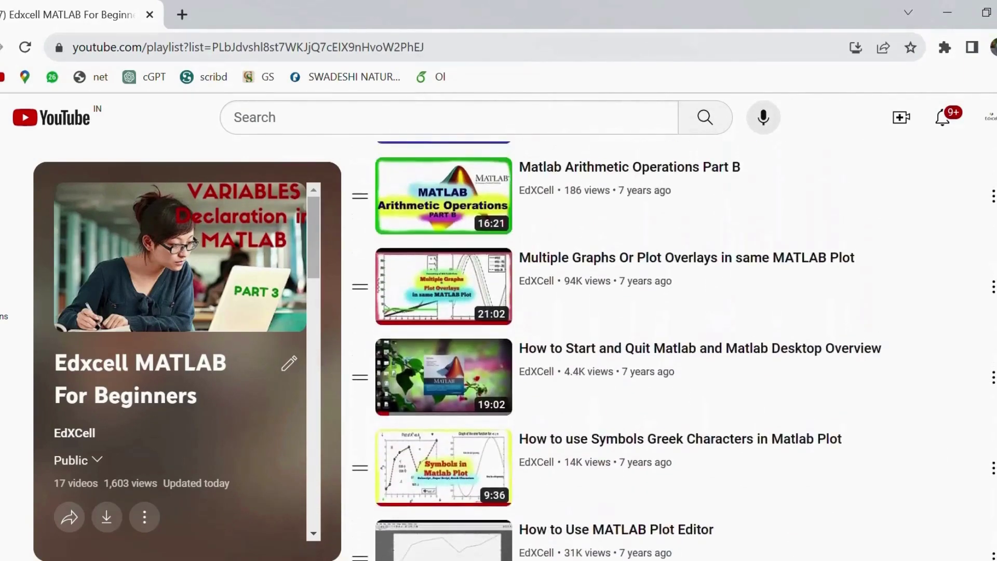